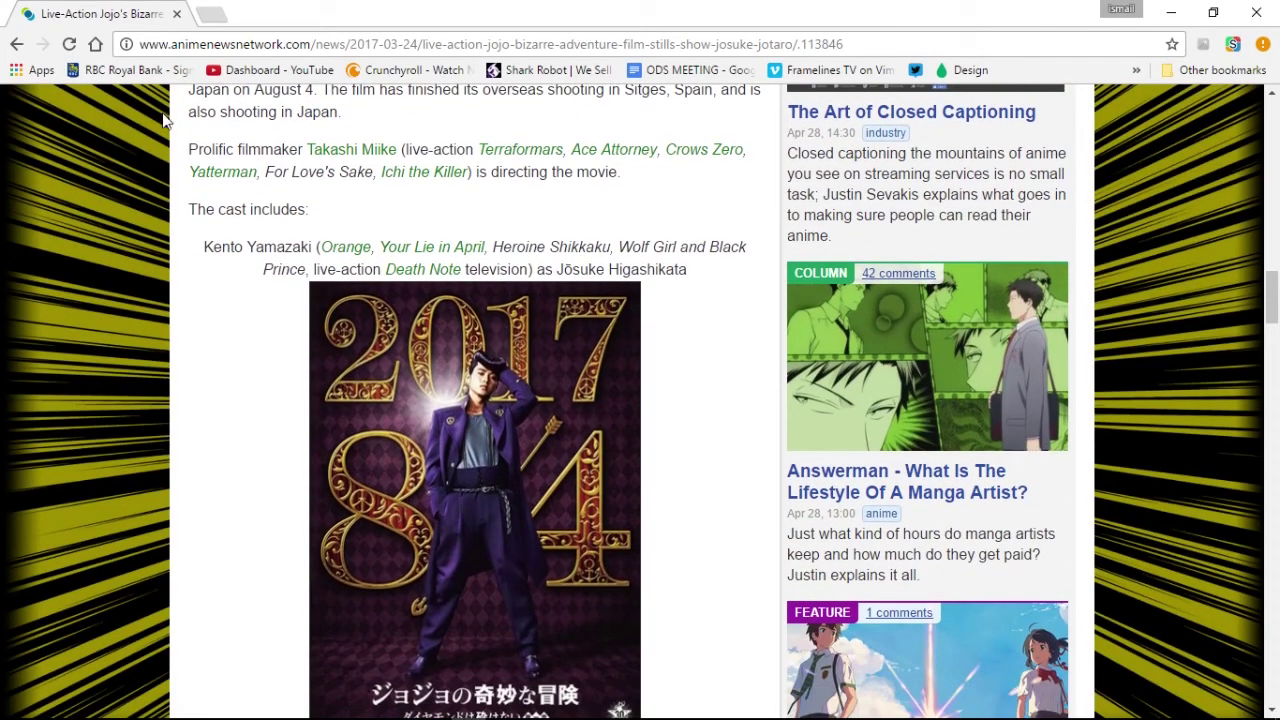
# Go from the article's director paragraph to director Takashi Miike's linked page
pyautogui.moveTo(190, 150); pyautogui.dragTo(651, 181)
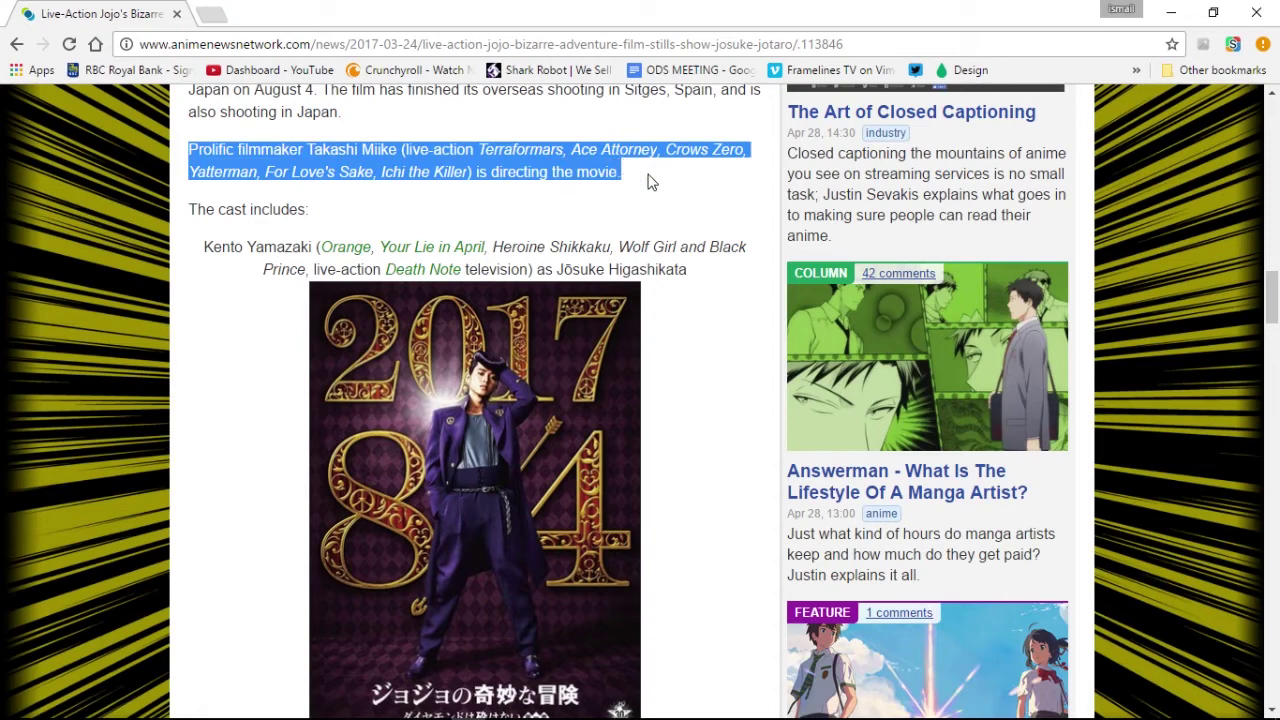
pyautogui.click(655, 182)
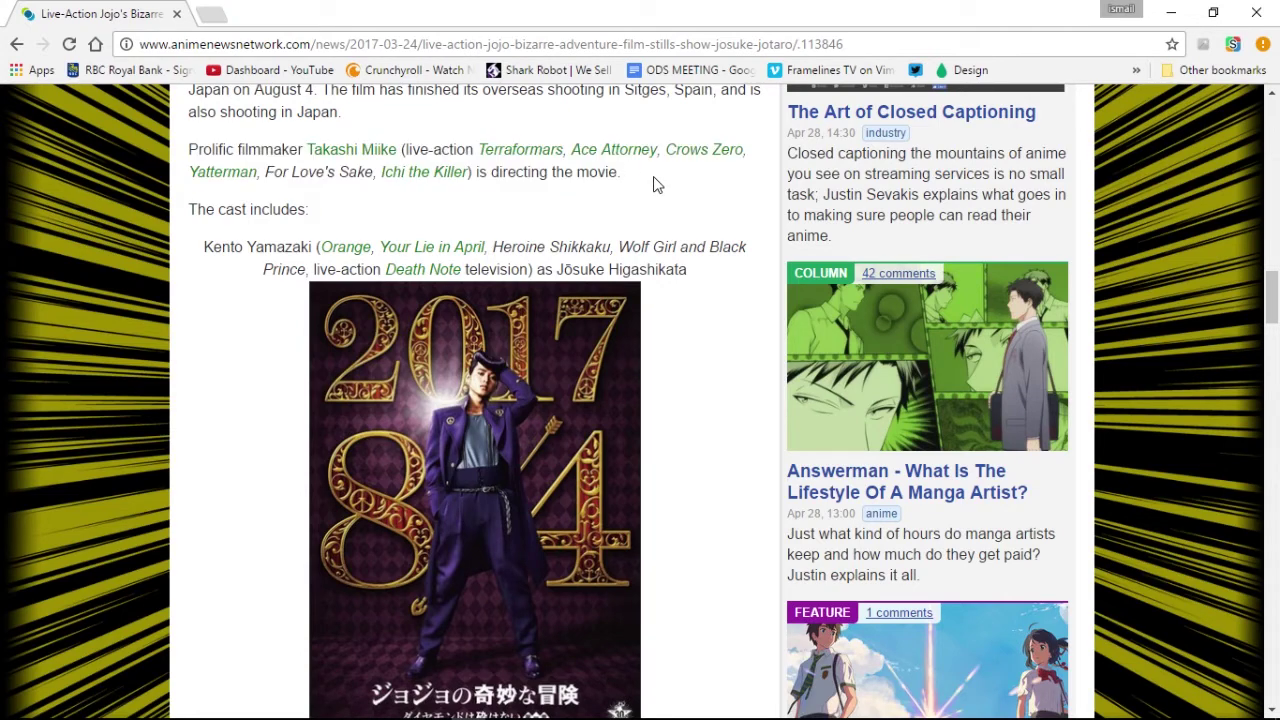
pyautogui.click(370, 157)
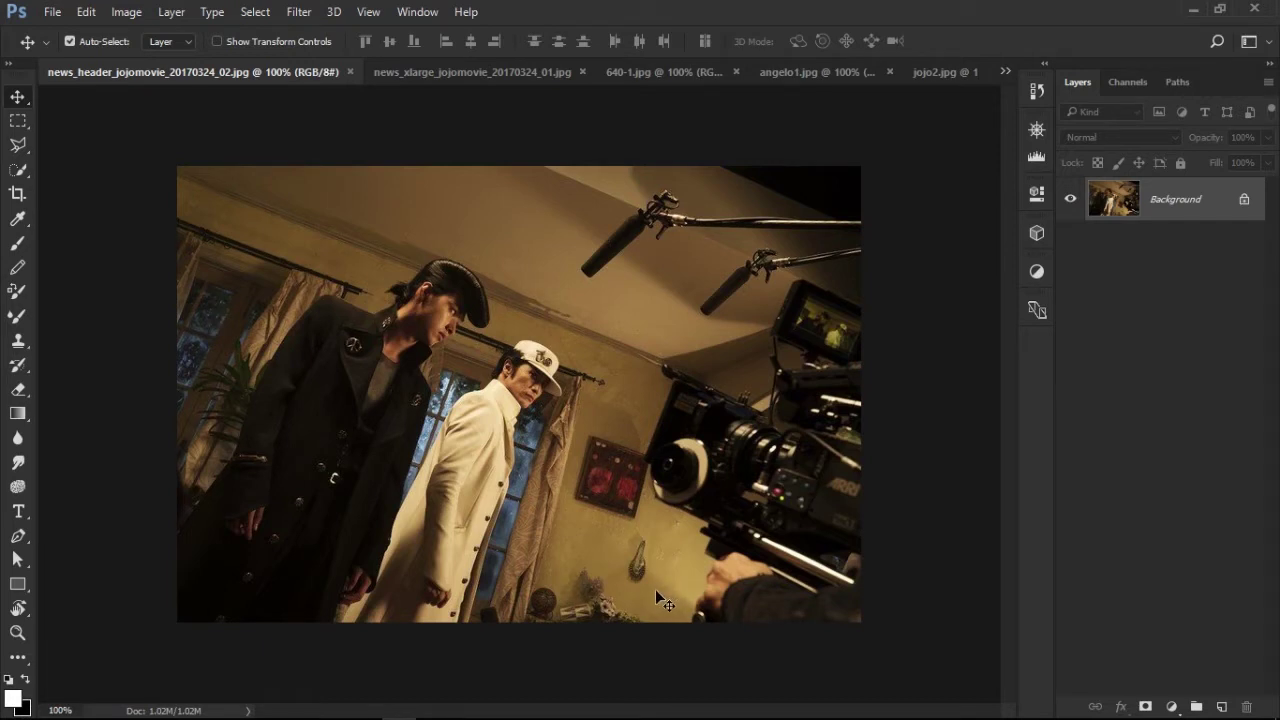
# Paint white brush loops around the ARRI logo, the operator's hand, the lens and the monitor
pyautogui.click(20, 252)
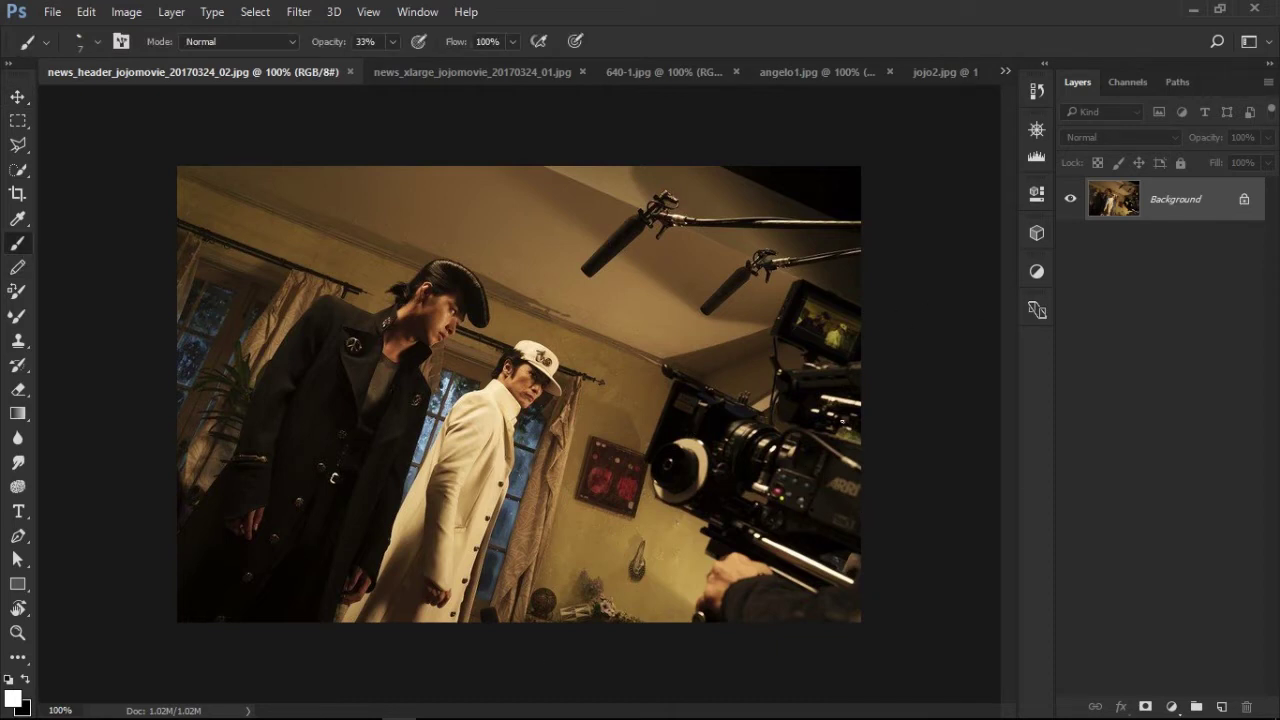
pyautogui.moveTo(860, 470)
pyautogui.mouseDown()
pyautogui.moveTo(822, 470)
pyautogui.moveTo(818, 508)
pyautogui.moveTo(862, 512)
pyautogui.moveTo(858, 467)
pyautogui.mouseUp()
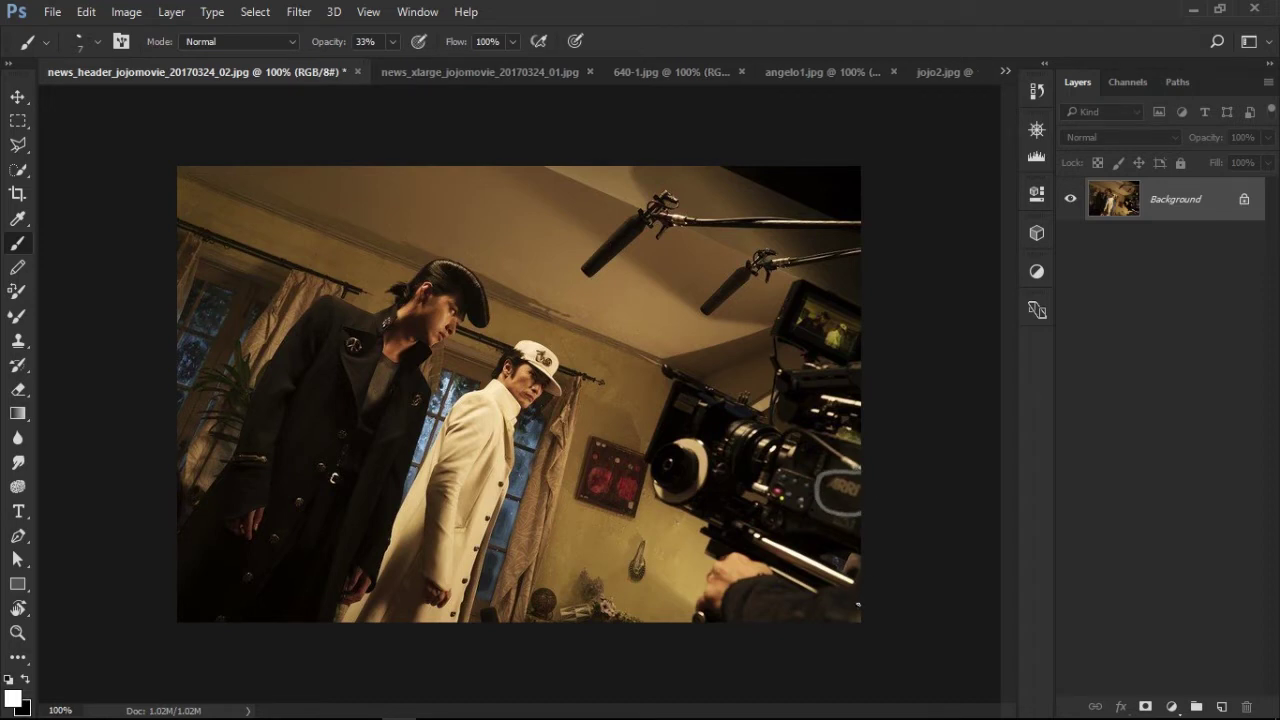
pyautogui.moveTo(732, 630)
pyautogui.mouseDown()
pyautogui.moveTo(675, 562)
pyautogui.moveTo(757, 592)
pyautogui.moveTo(742, 626)
pyautogui.mouseUp()
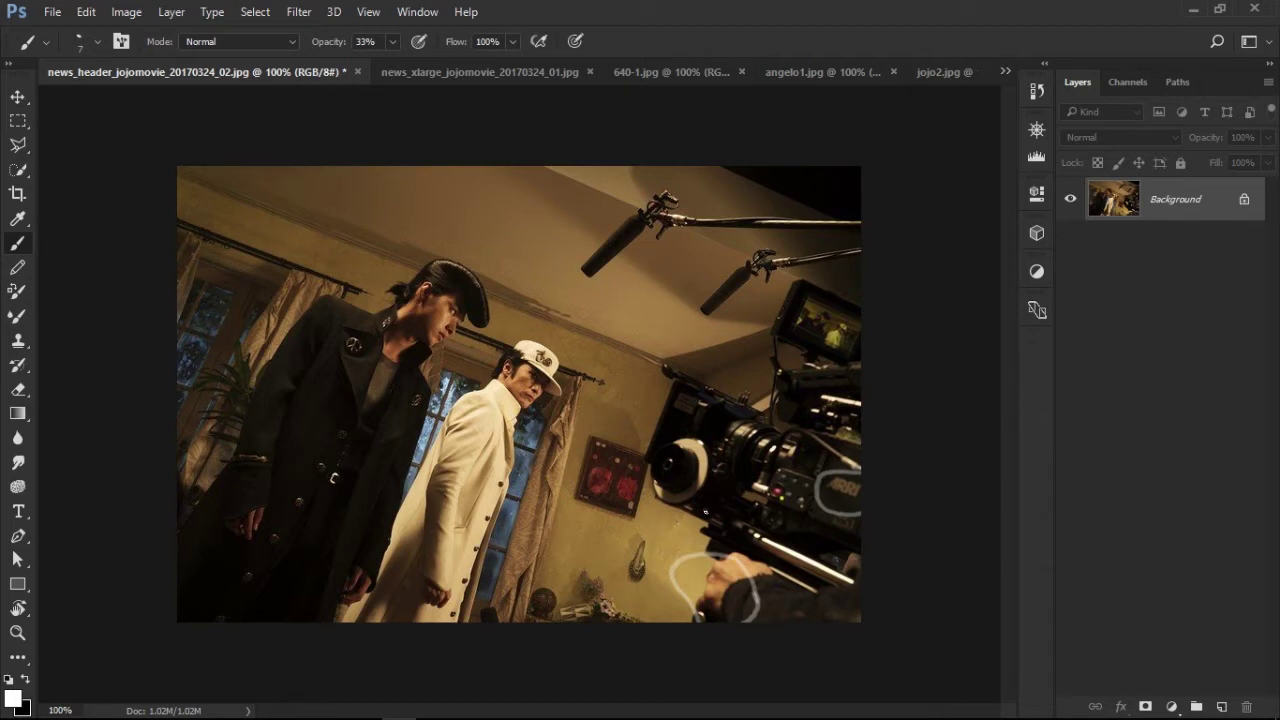
pyautogui.moveTo(706, 512)
pyautogui.mouseDown()
pyautogui.moveTo(660, 519)
pyautogui.moveTo(668, 436)
pyautogui.moveTo(710, 436)
pyautogui.moveTo(722, 478)
pyautogui.moveTo(714, 508)
pyautogui.moveTo(682, 515)
pyautogui.mouseUp()
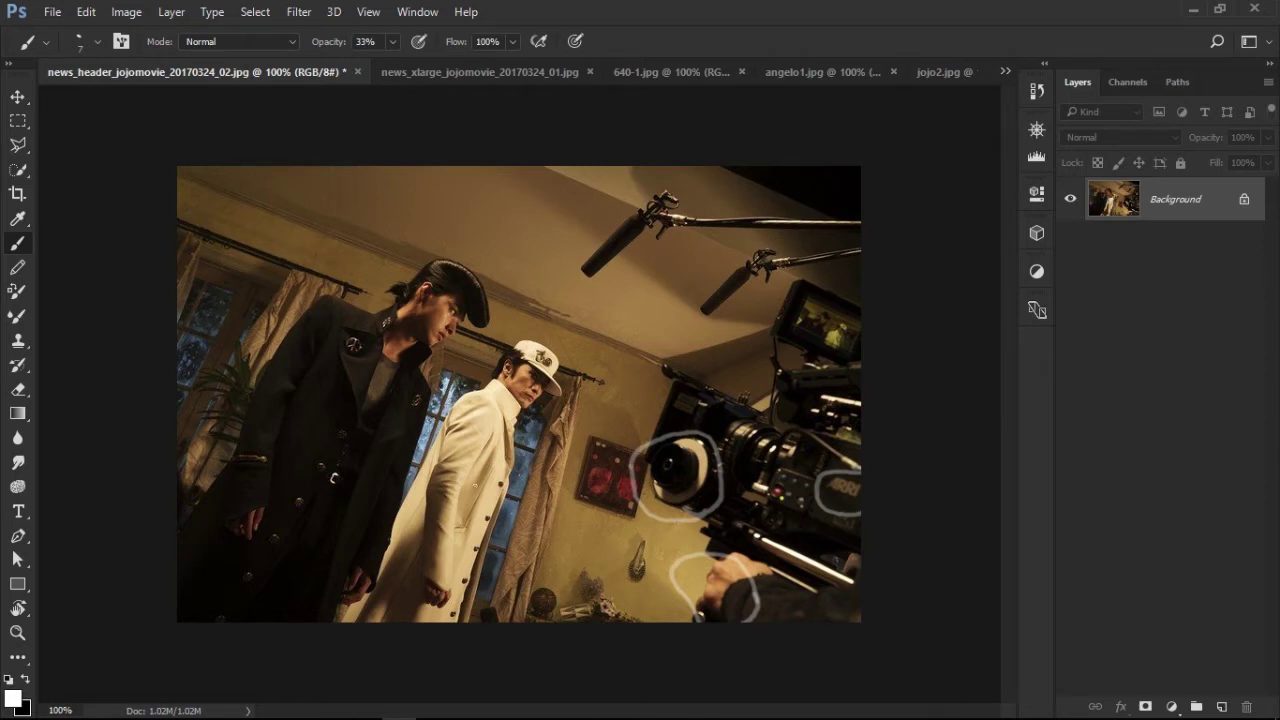
pyautogui.moveTo(891, 700)
pyautogui.moveTo(840, 369)
pyautogui.mouseDown()
pyautogui.moveTo(784, 368)
pyautogui.moveTo(798, 271)
pyautogui.moveTo(875, 300)
pyautogui.moveTo(857, 362)
pyautogui.moveTo(838, 368)
pyautogui.mouseUp()
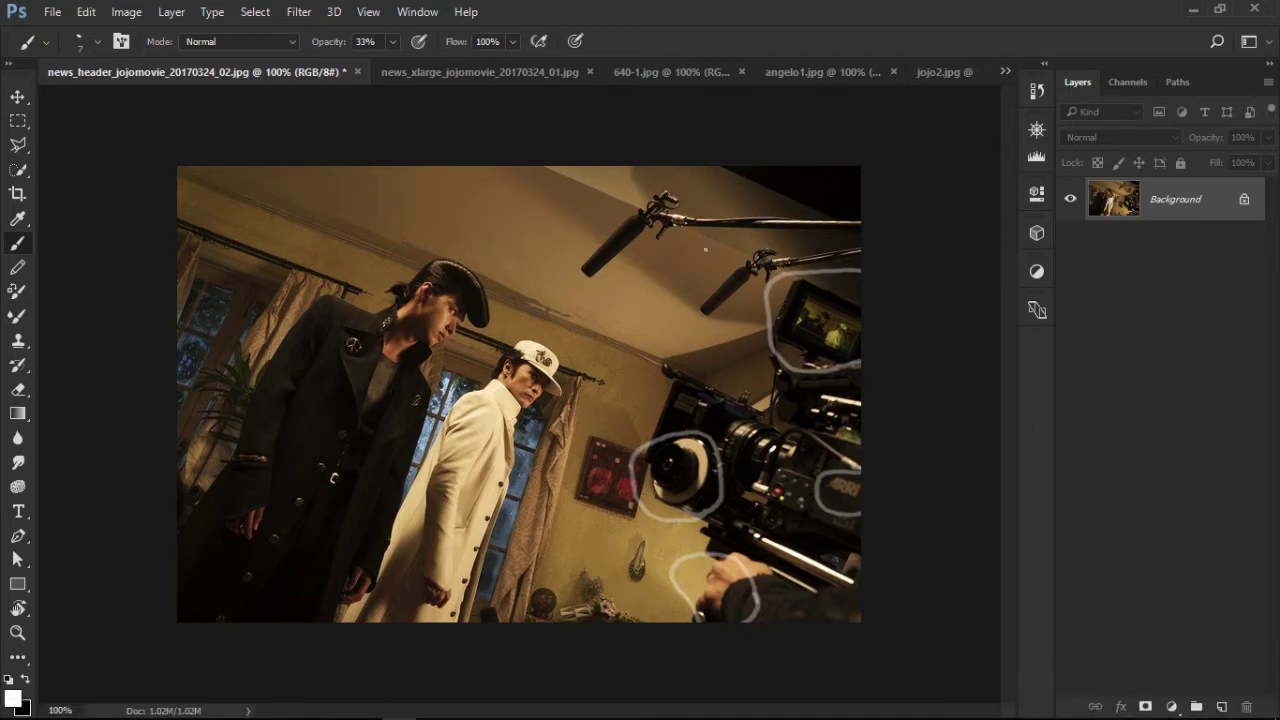
# Loop white circles around both overhead boom mics, retracing the first loop's right side
pyautogui.moveTo(643, 258)
pyautogui.mouseDown()
pyautogui.moveTo(614, 290)
pyautogui.moveTo(610, 186)
pyautogui.moveTo(692, 196)
pyautogui.moveTo(631, 274)
pyautogui.mouseUp()
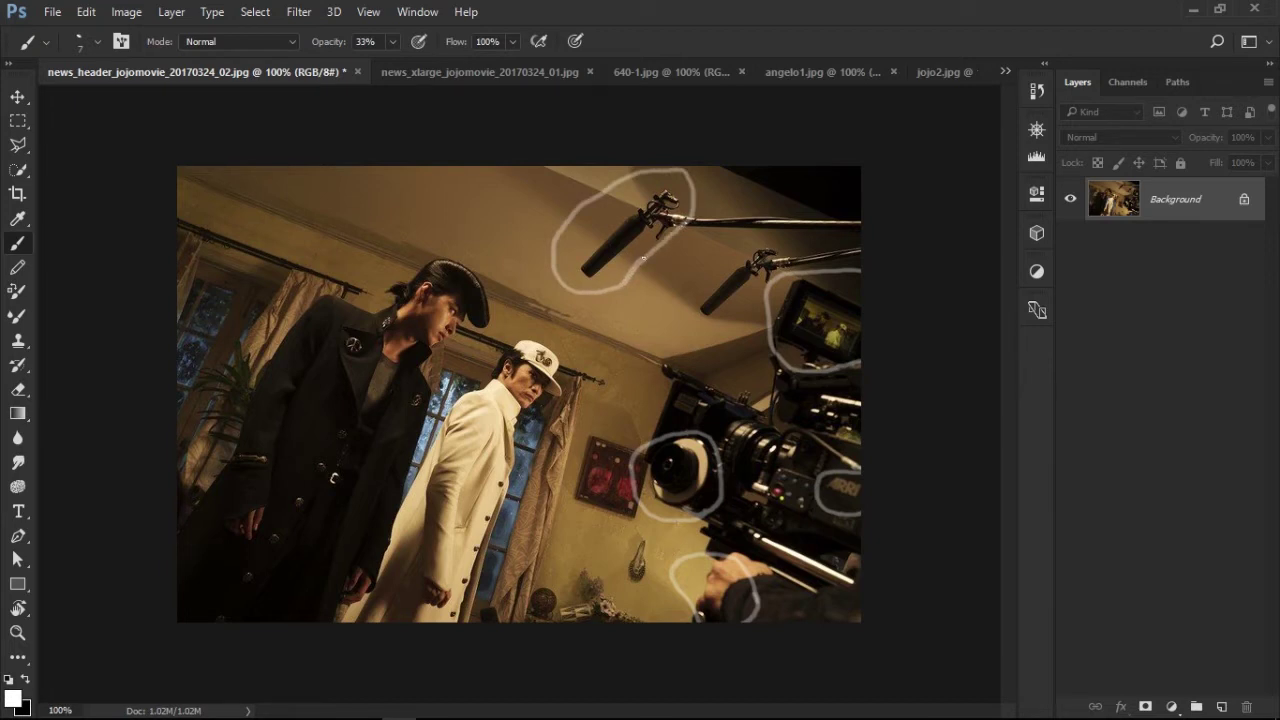
pyautogui.moveTo(780, 246)
pyautogui.mouseDown()
pyautogui.moveTo(702, 274)
pyautogui.moveTo(764, 306)
pyautogui.moveTo(772, 246)
pyautogui.mouseUp()
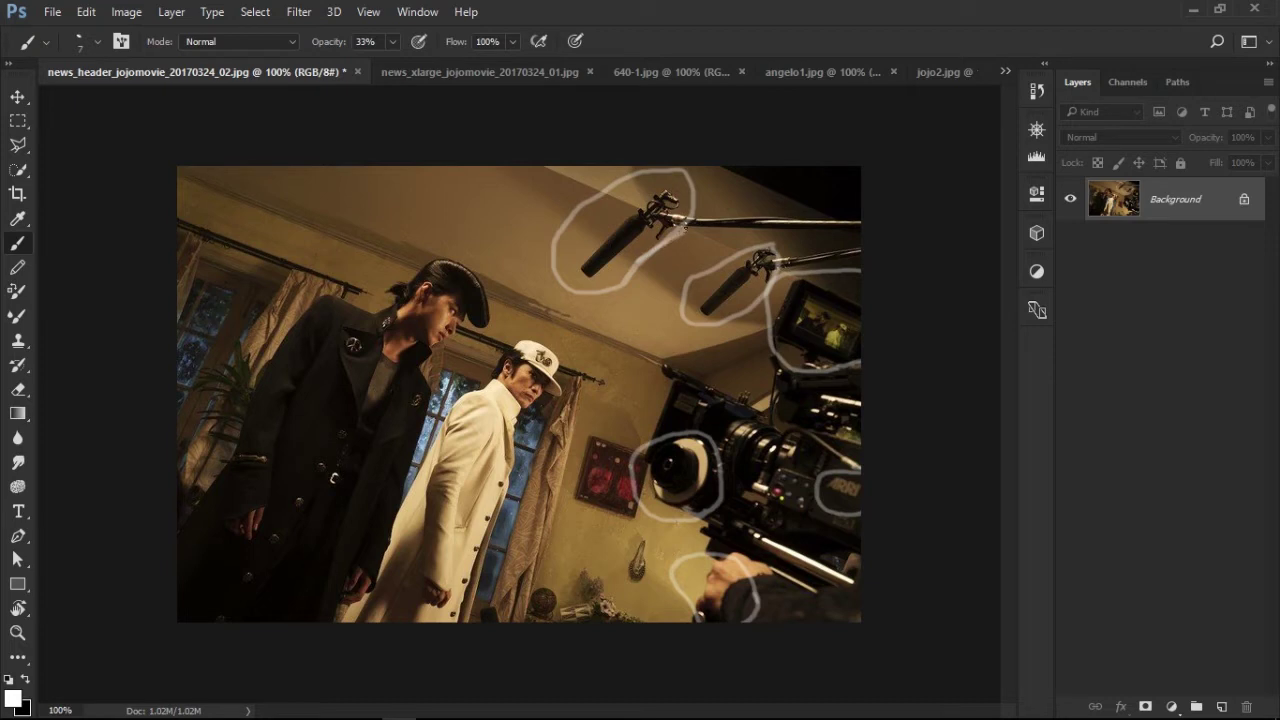
pyautogui.moveTo(692, 214)
pyautogui.mouseDown()
pyautogui.moveTo(680, 170)
pyautogui.moveTo(604, 190)
pyautogui.mouseUp()
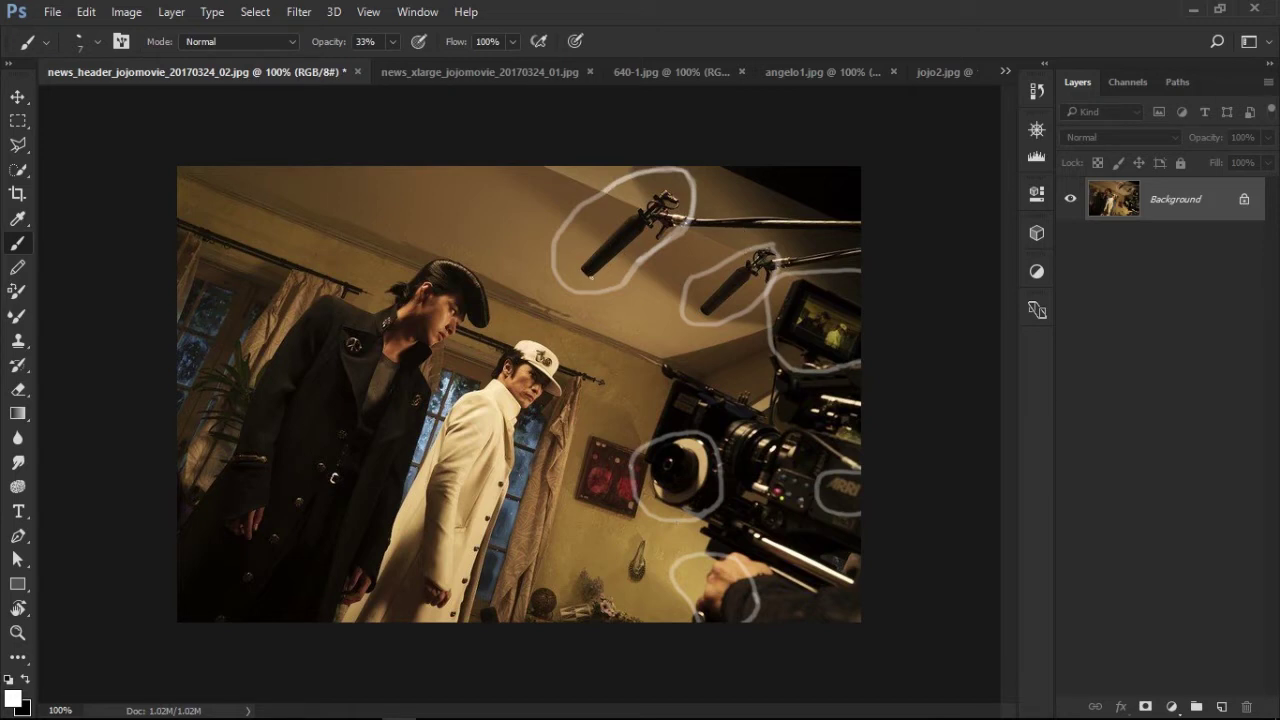
# Switch the brush to black and darken the upper boom microphone and its tip
pyautogui.click(25, 680)
pyautogui.moveTo(634, 257)
pyautogui.mouseDown()
pyautogui.moveTo(612, 262)
pyautogui.moveTo(645, 236)
pyautogui.moveTo(490, 310)
pyautogui.mouseUp()
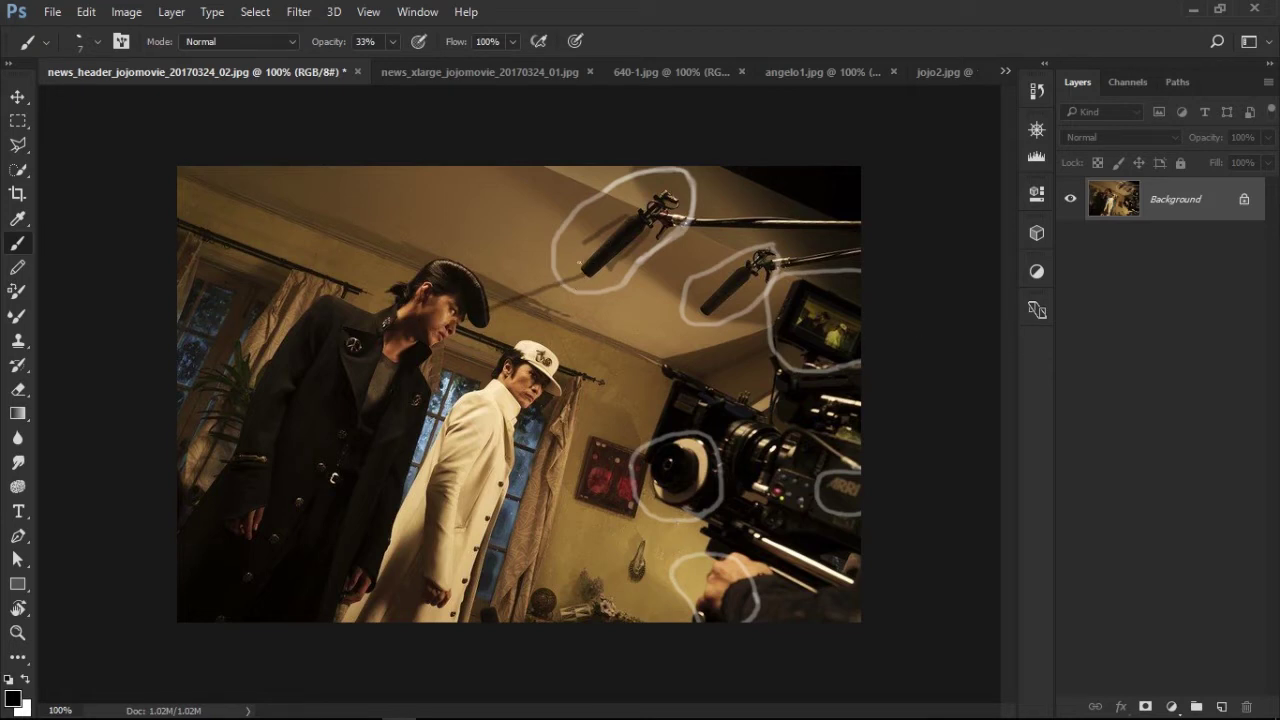
pyautogui.moveTo(580, 262)
pyautogui.mouseDown()
pyautogui.moveTo(600, 282)
pyautogui.moveTo(590, 270)
pyautogui.mouseUp()
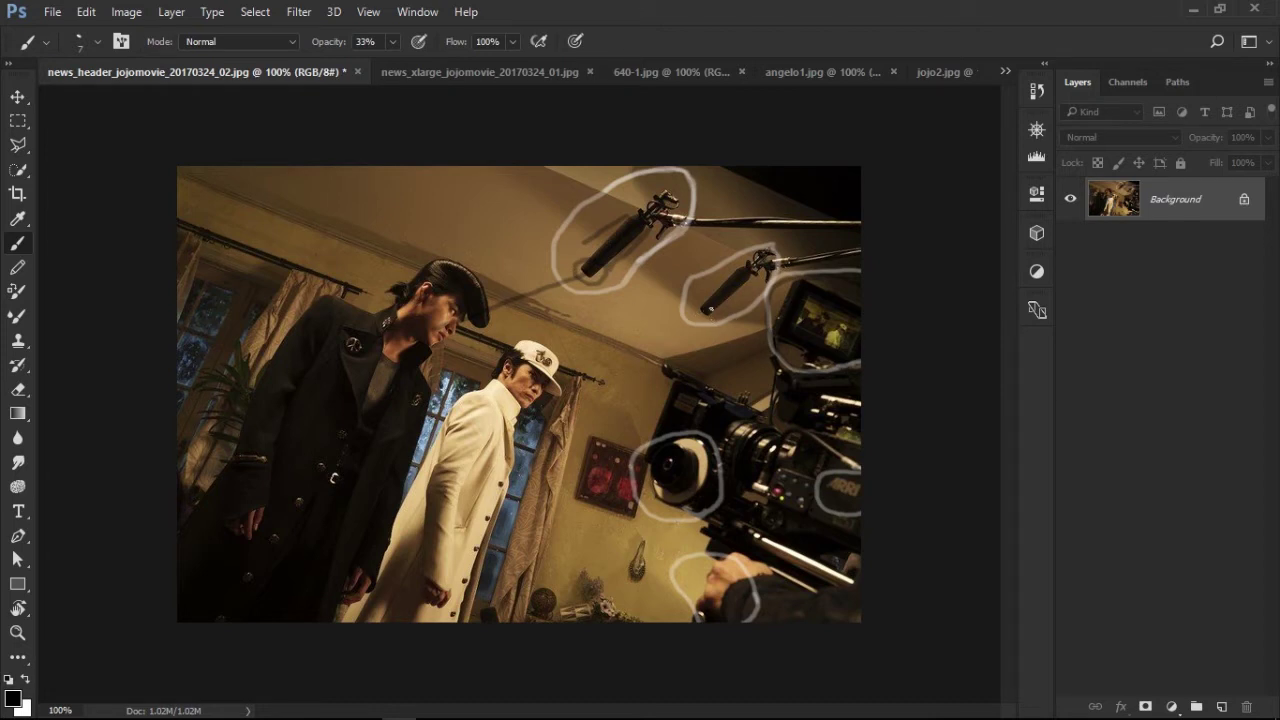
# Paint faint black shadows on the wall and below the mics, then undo the last two strokes
pyautogui.moveTo(702, 312); pyautogui.dragTo(550, 368)
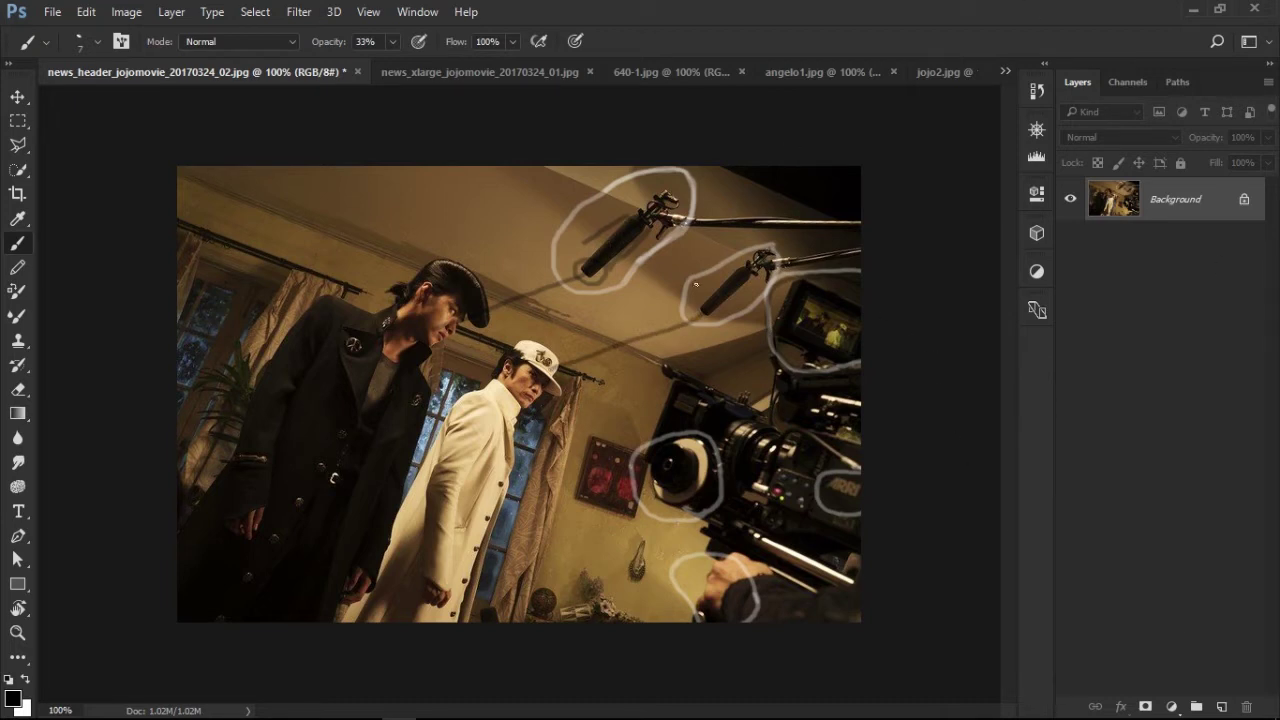
pyautogui.moveTo(585, 268); pyautogui.dragTo(430, 330)
pyautogui.moveTo(626, 324); pyautogui.dragTo(480, 354)
pyautogui.moveTo(622, 352)
pyautogui.mouseDown()
pyautogui.moveTo(428, 345)
pyautogui.moveTo(494, 392)
pyautogui.mouseUp()
pyautogui.moveTo(653, 427); pyautogui.dragTo(565, 408)
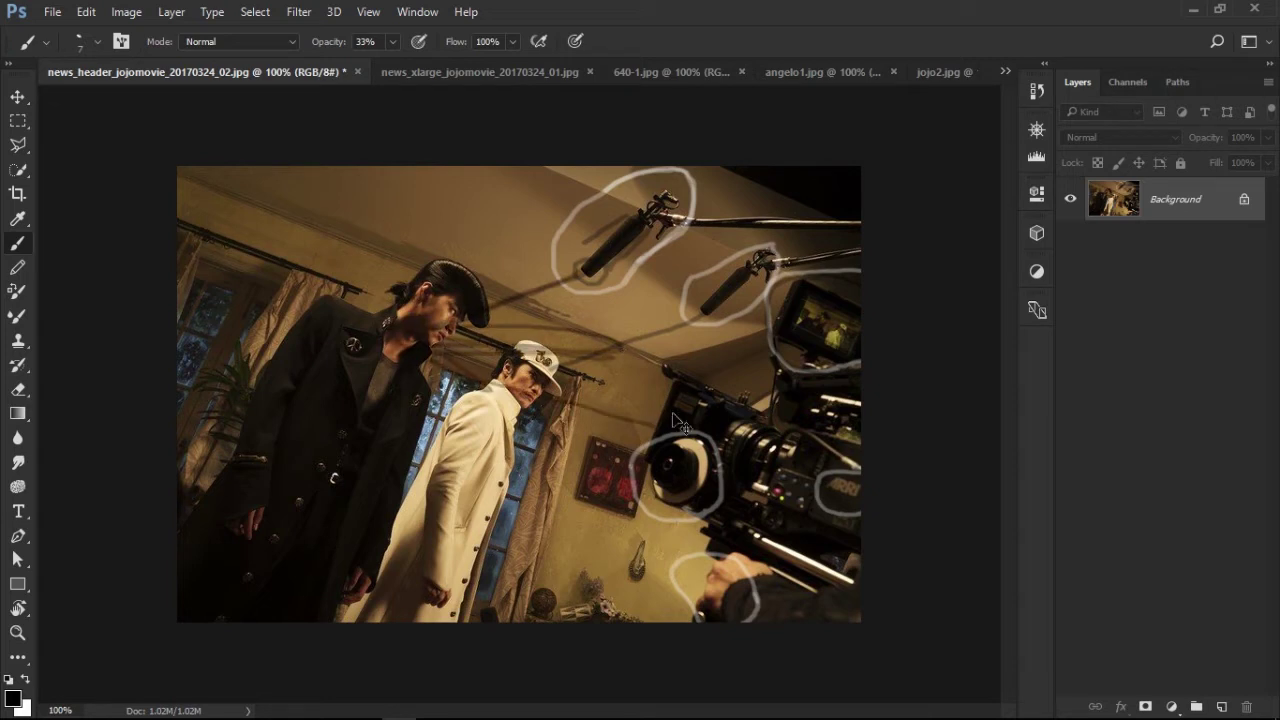
pyautogui.hotkey('ctrl', 'alt', 'z')
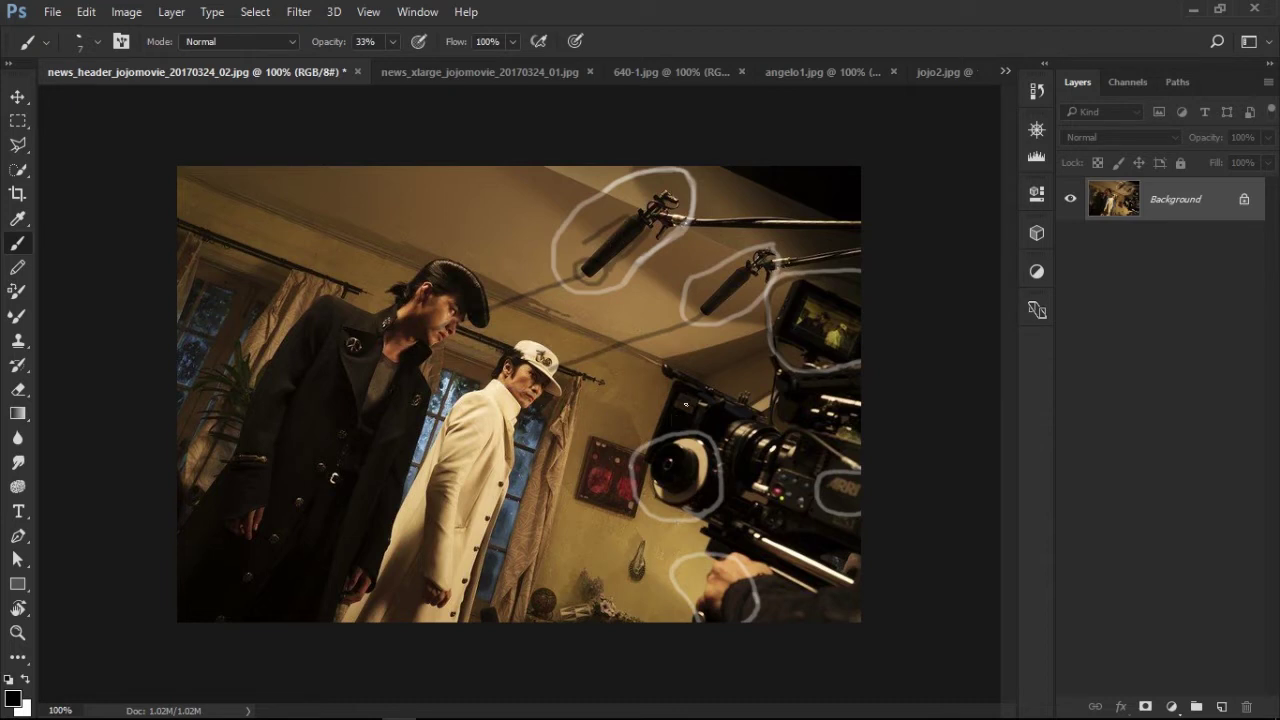
pyautogui.hotkey('ctrl', 'alt', 'z')
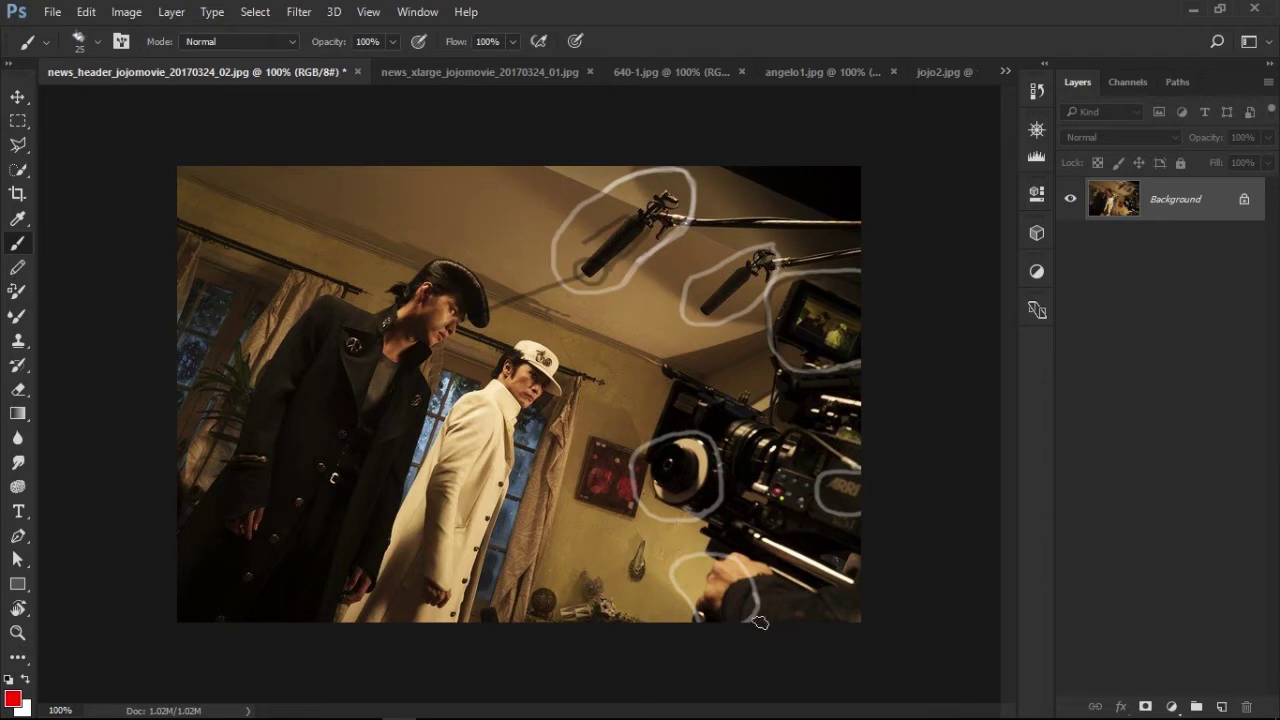
# Draw a red loop around the camera monitor after undoing a trial red arrow at the lens
pyautogui.moveTo(567, 614)
pyautogui.mouseDown()
pyautogui.moveTo(657, 553)
pyautogui.moveTo(688, 570)
pyautogui.moveTo(688, 588)
pyautogui.mouseUp()
pyautogui.click(617, 543)
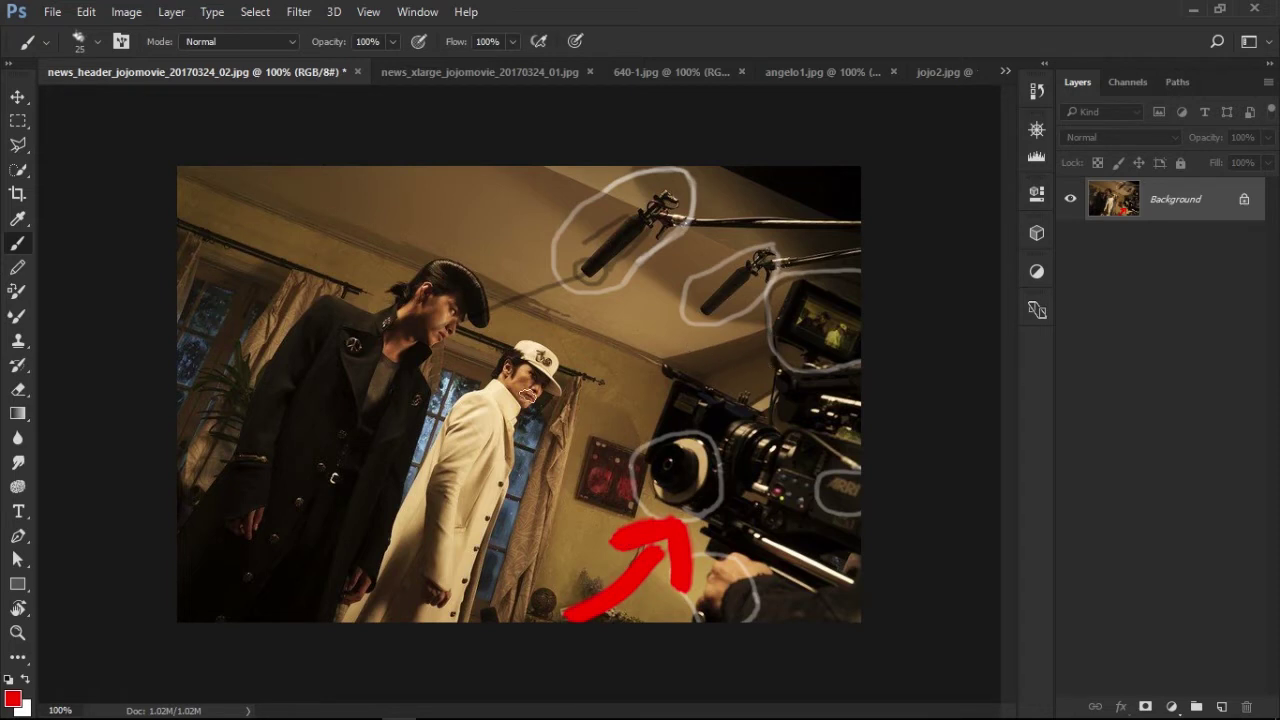
pyautogui.hotkey('ctrl', 'alt', 'z')
pyautogui.hotkey('ctrl', 'alt', 'z')
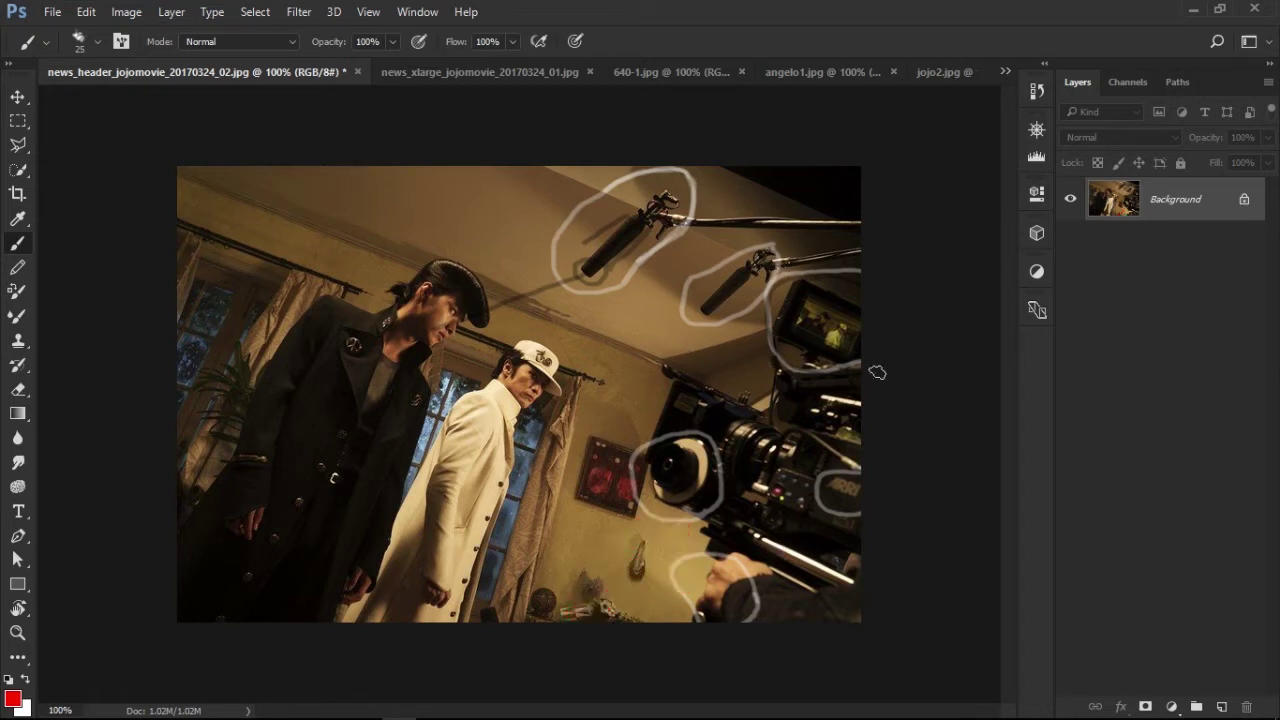
pyautogui.click(829, 286)
pyautogui.moveTo(829, 286)
pyautogui.mouseDown()
pyautogui.moveTo(846, 367)
pyautogui.moveTo(856, 272)
pyautogui.moveTo(767, 262)
pyautogui.mouseUp()
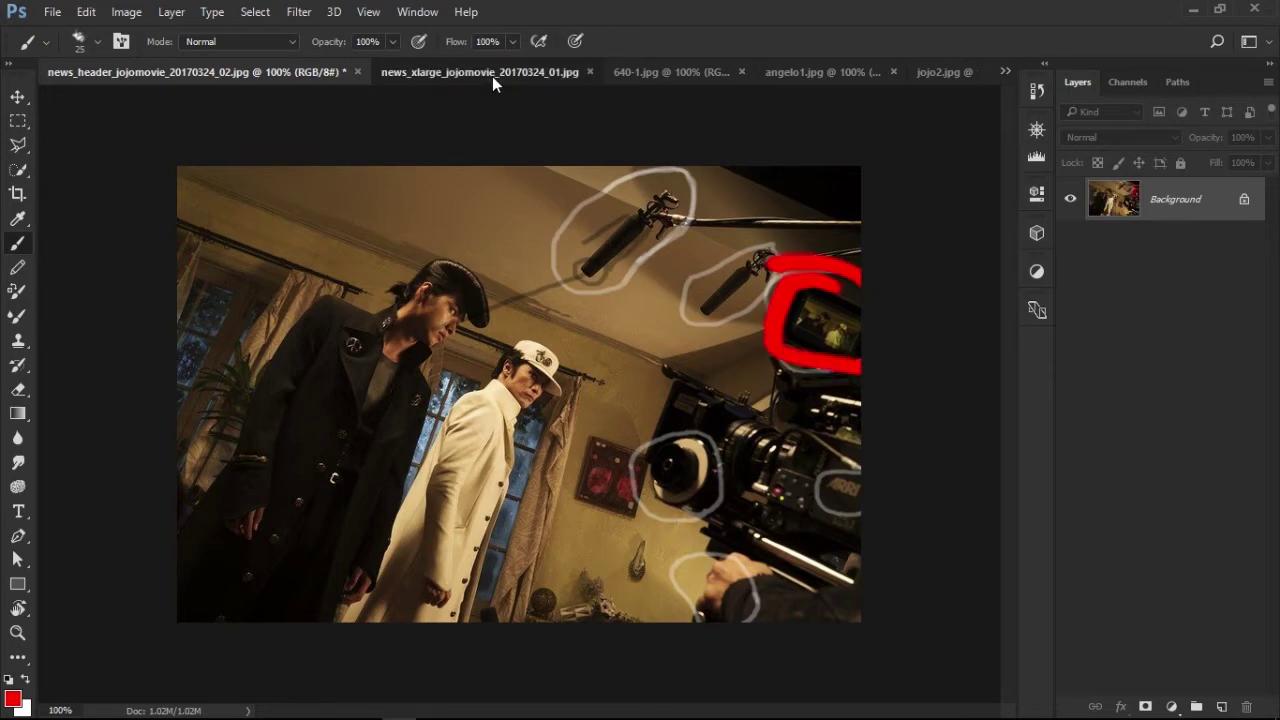
# Flip between the film-set and close-up stills, undoing a stray red stroke on the close-up
pyautogui.click(492, 76)
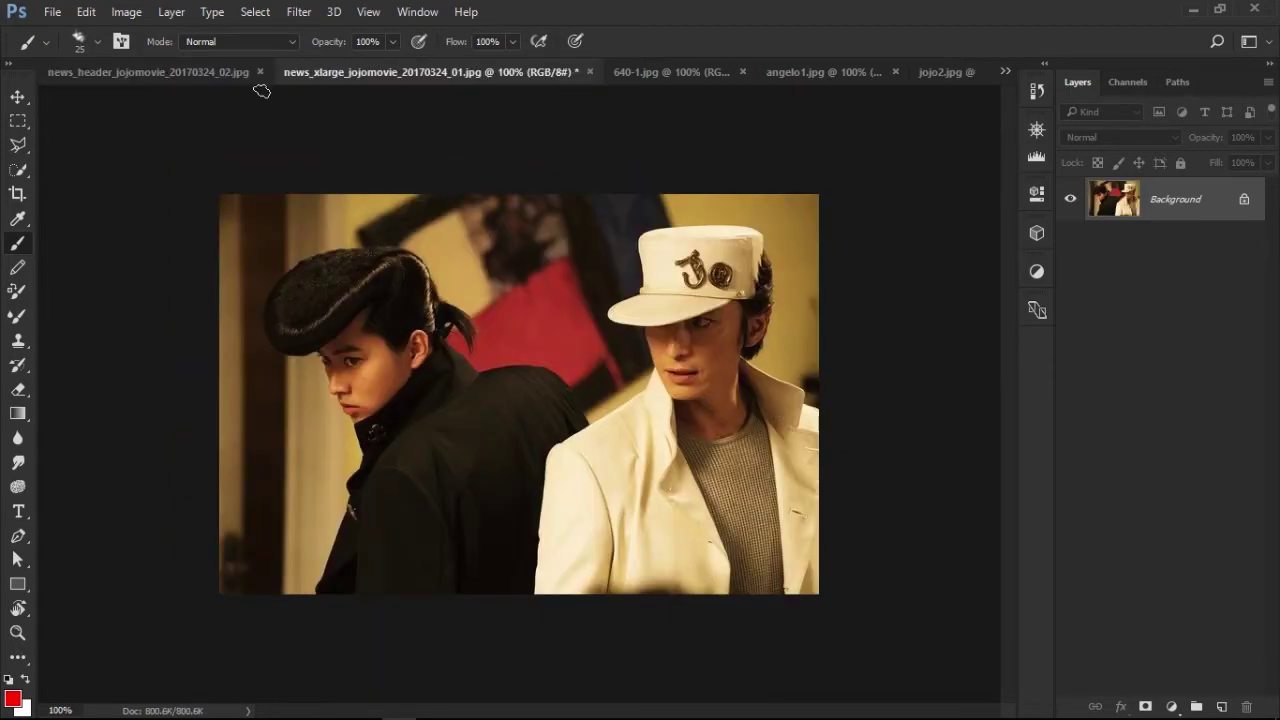
pyautogui.click(206, 72)
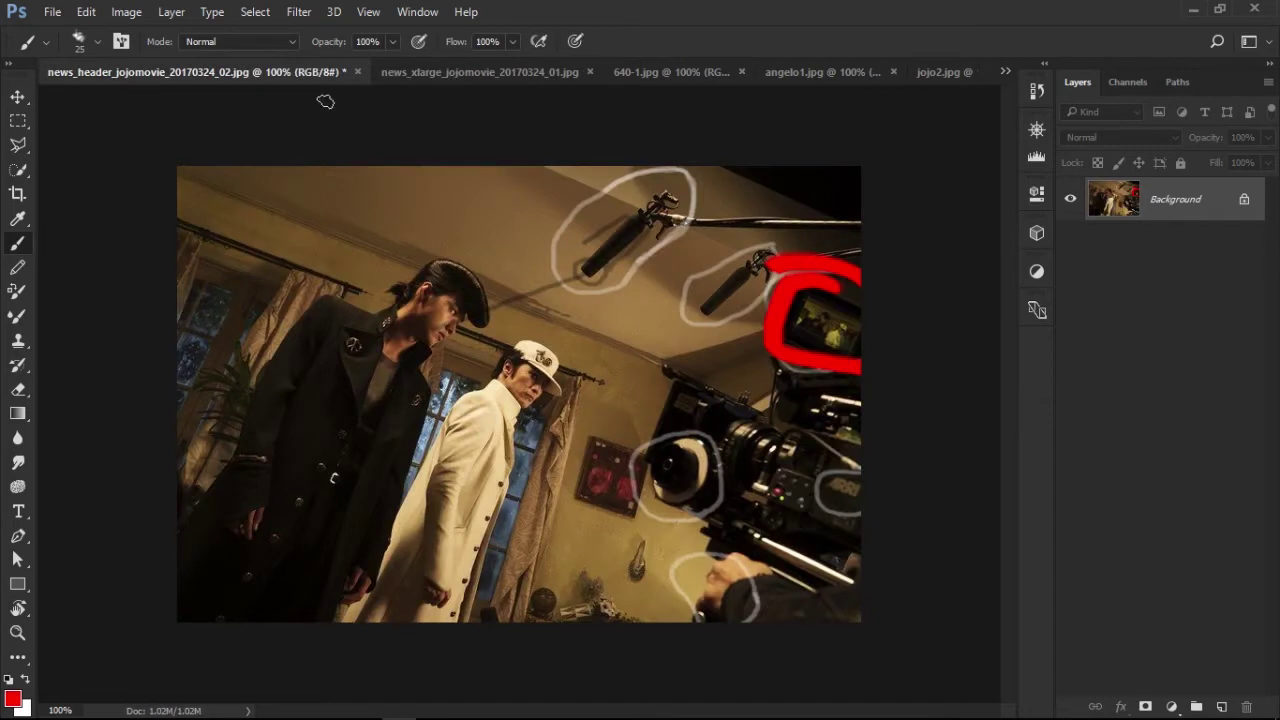
pyautogui.click(431, 71)
pyautogui.moveTo(819, 592); pyautogui.dragTo(523, 597)
pyautogui.hotkey('ctrl', 'z')
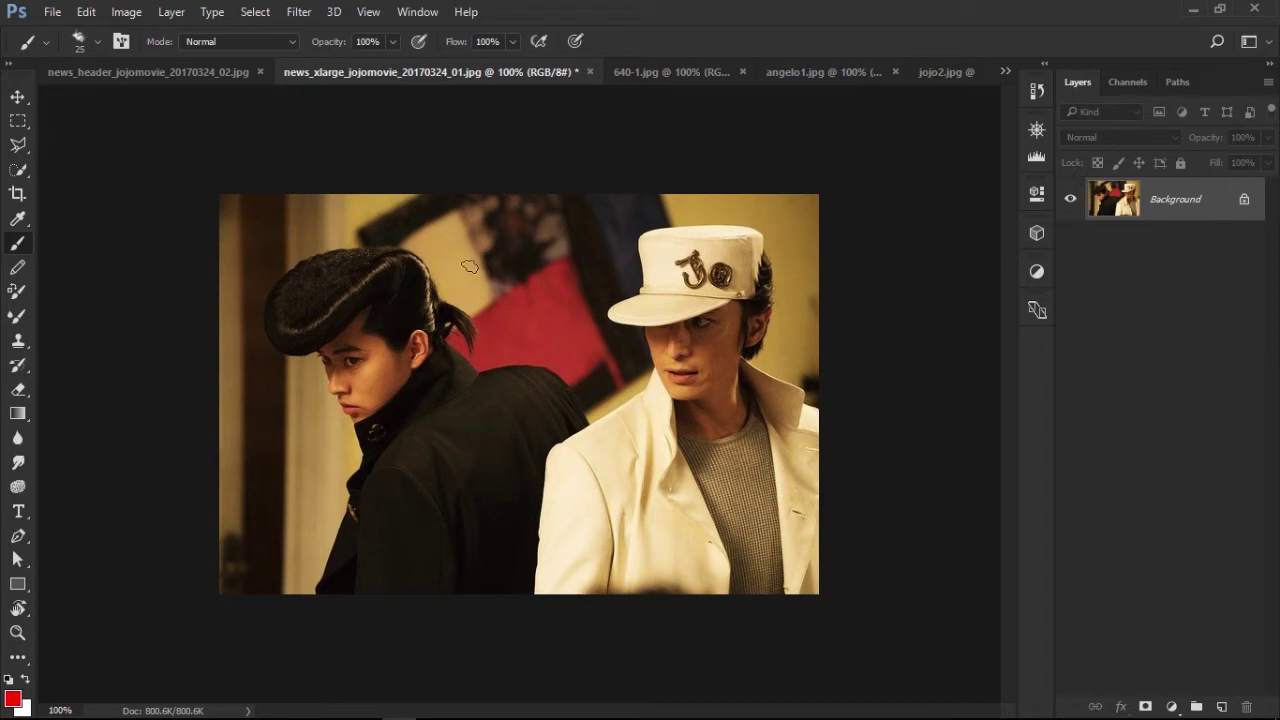
pyautogui.click(235, 75)
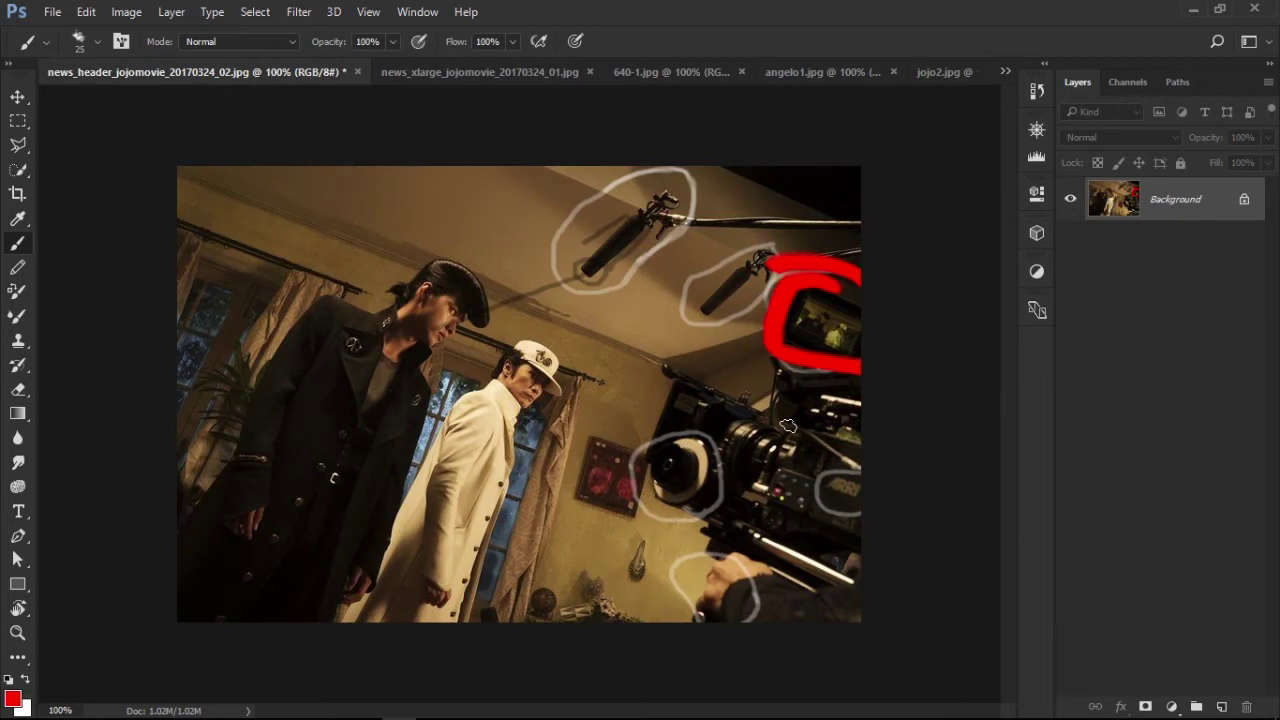
pyautogui.click(408, 75)
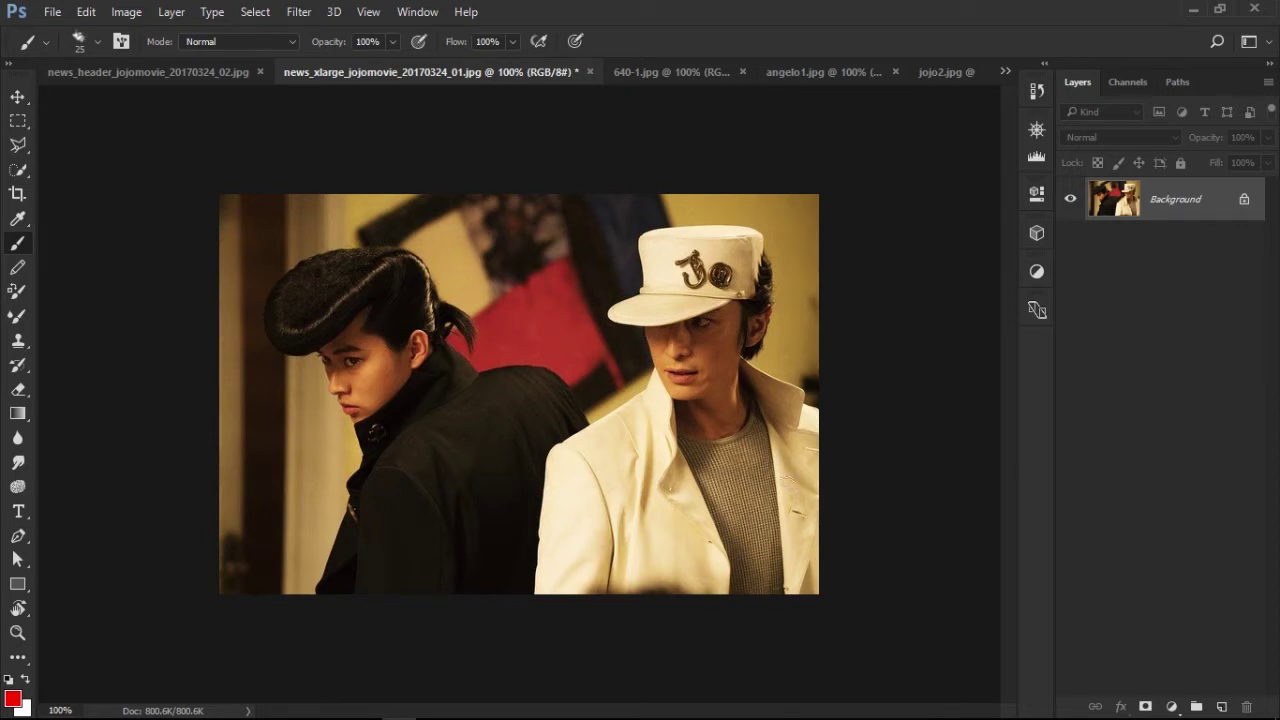
# Try red test strokes and a circle between the heads, then undo them all
pyautogui.moveTo(258, 430)
pyautogui.mouseDown()
pyautogui.moveTo(266, 480)
pyautogui.moveTo(300, 470)
pyautogui.mouseUp()
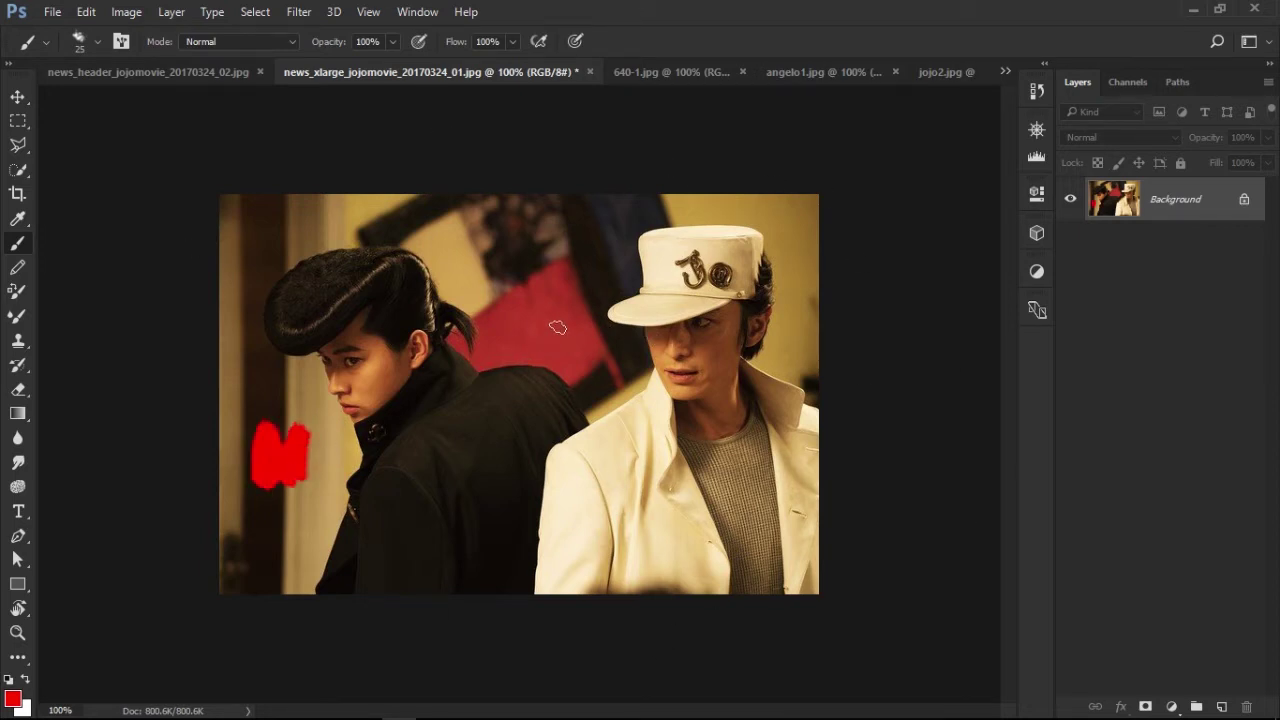
pyautogui.moveTo(555, 310); pyautogui.dragTo(509, 339)
pyautogui.moveTo(800, 270); pyautogui.dragTo(801, 361)
pyautogui.hotkey('ctrl', 'alt', 'z')
pyautogui.hotkey('ctrl', 'alt', 'z')
pyautogui.hotkey('ctrl', 'alt', 'z')
pyautogui.moveTo(540, 238)
pyautogui.mouseDown()
pyautogui.moveTo(480, 285)
pyautogui.moveTo(552, 322)
pyautogui.moveTo(568, 256)
pyautogui.moveTo(545, 236)
pyautogui.moveTo(520, 240)
pyautogui.mouseUp()
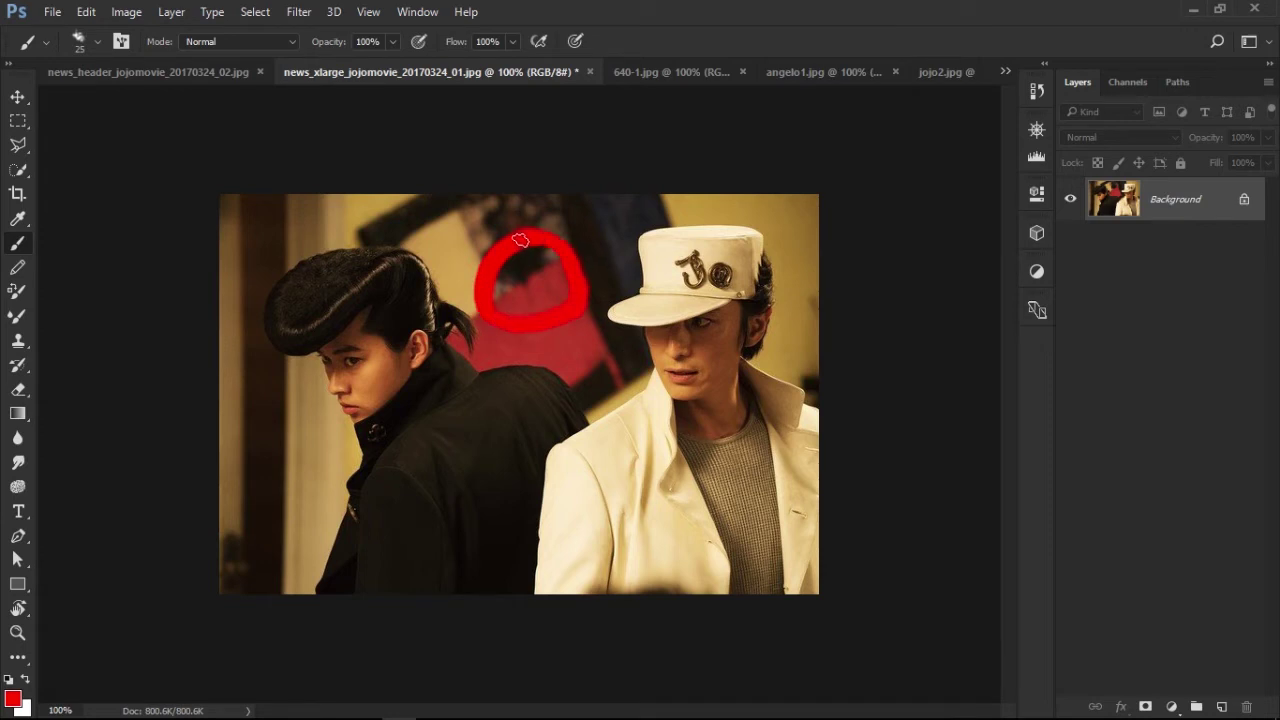
pyautogui.hotkey('ctrl', 'z')
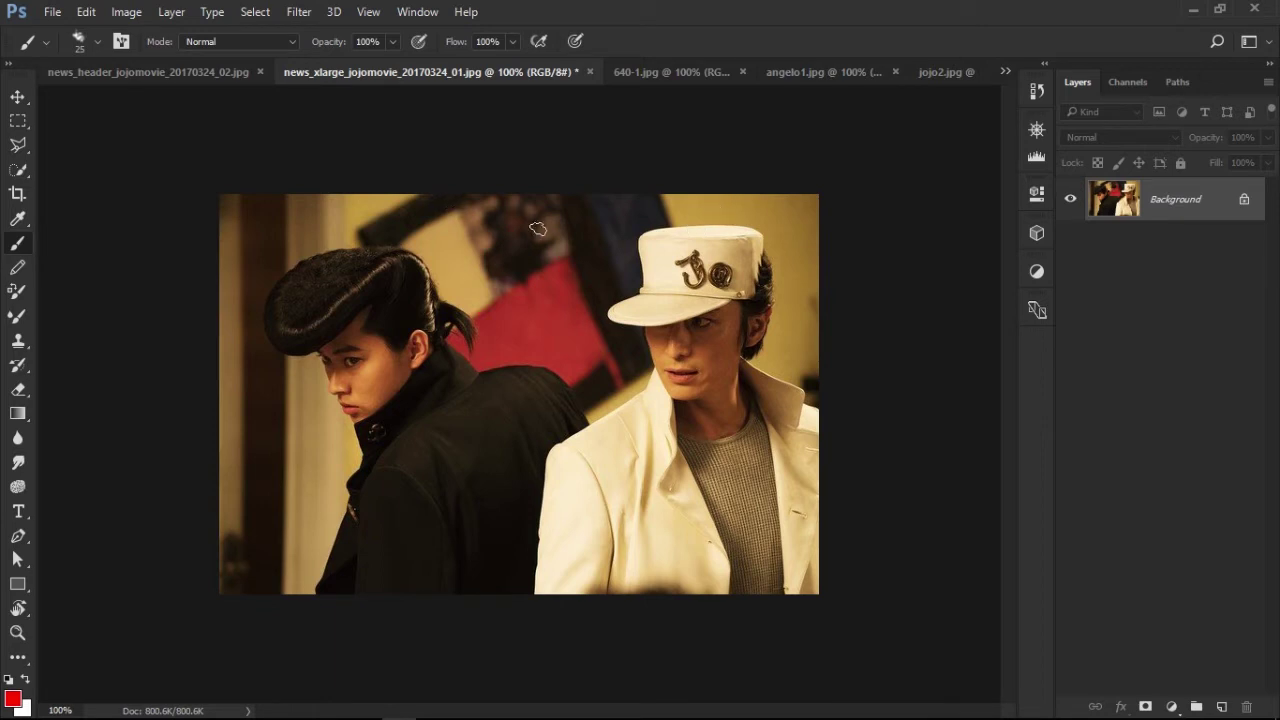
# Draw a red arrow at the white cap, a pompadour curve and marks on the capped man's face
pyautogui.moveTo(580, 222)
pyautogui.mouseDown()
pyautogui.moveTo(660, 308)
pyautogui.moveTo(606, 298)
pyautogui.mouseUp()
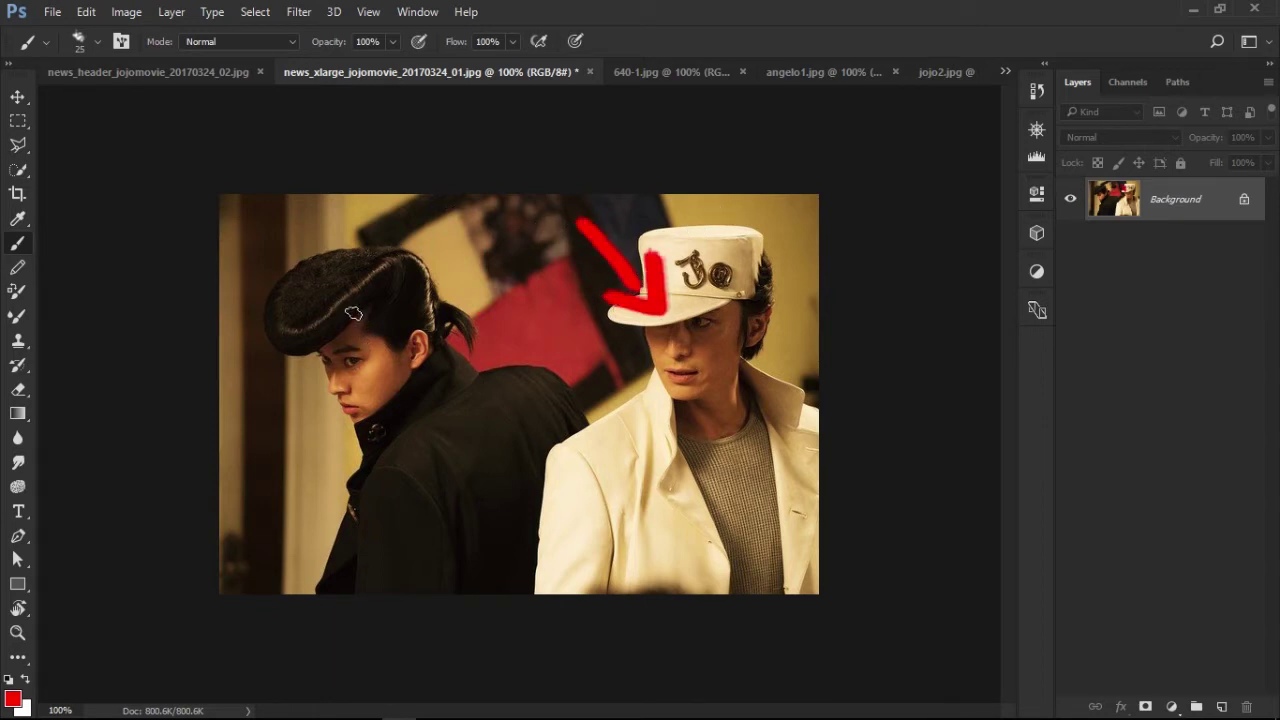
pyautogui.moveTo(362, 306)
pyautogui.mouseDown()
pyautogui.moveTo(352, 330)
pyautogui.moveTo(286, 340)
pyautogui.moveTo(284, 281)
pyautogui.mouseUp()
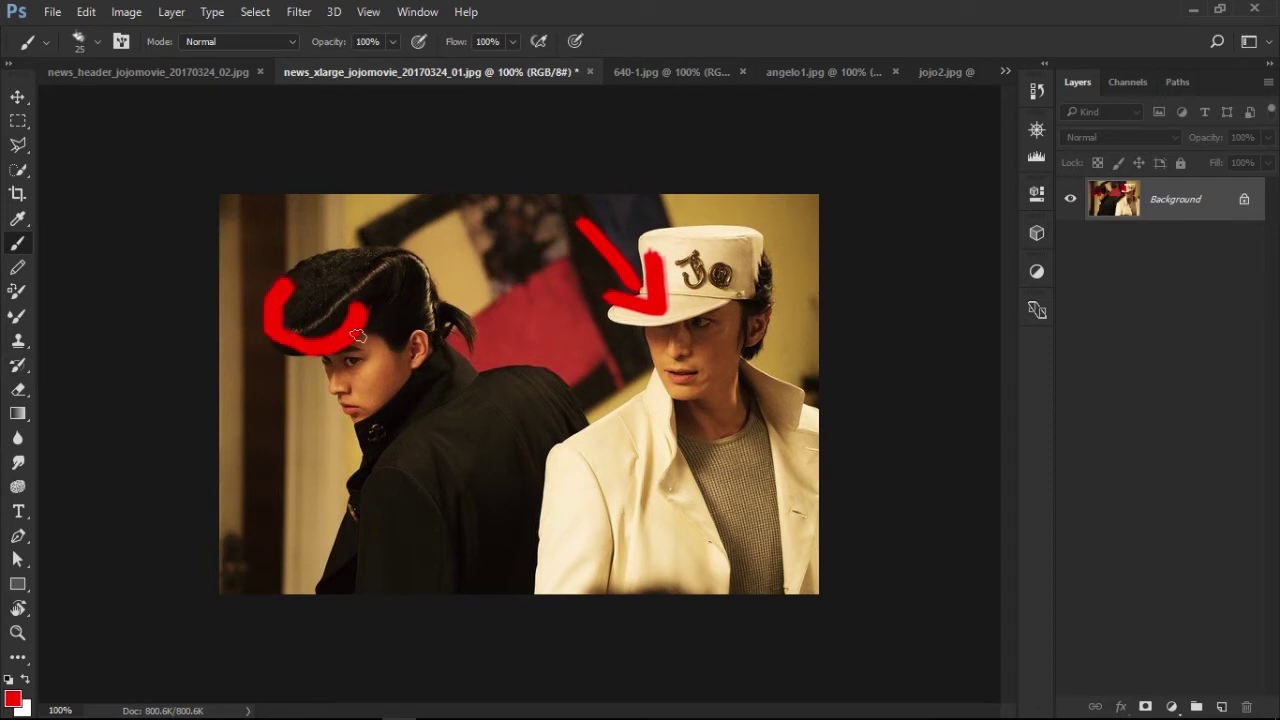
pyautogui.moveTo(368, 322)
pyautogui.mouseDown()
pyautogui.moveTo(382, 360)
pyautogui.moveTo(331, 376)
pyautogui.mouseUp()
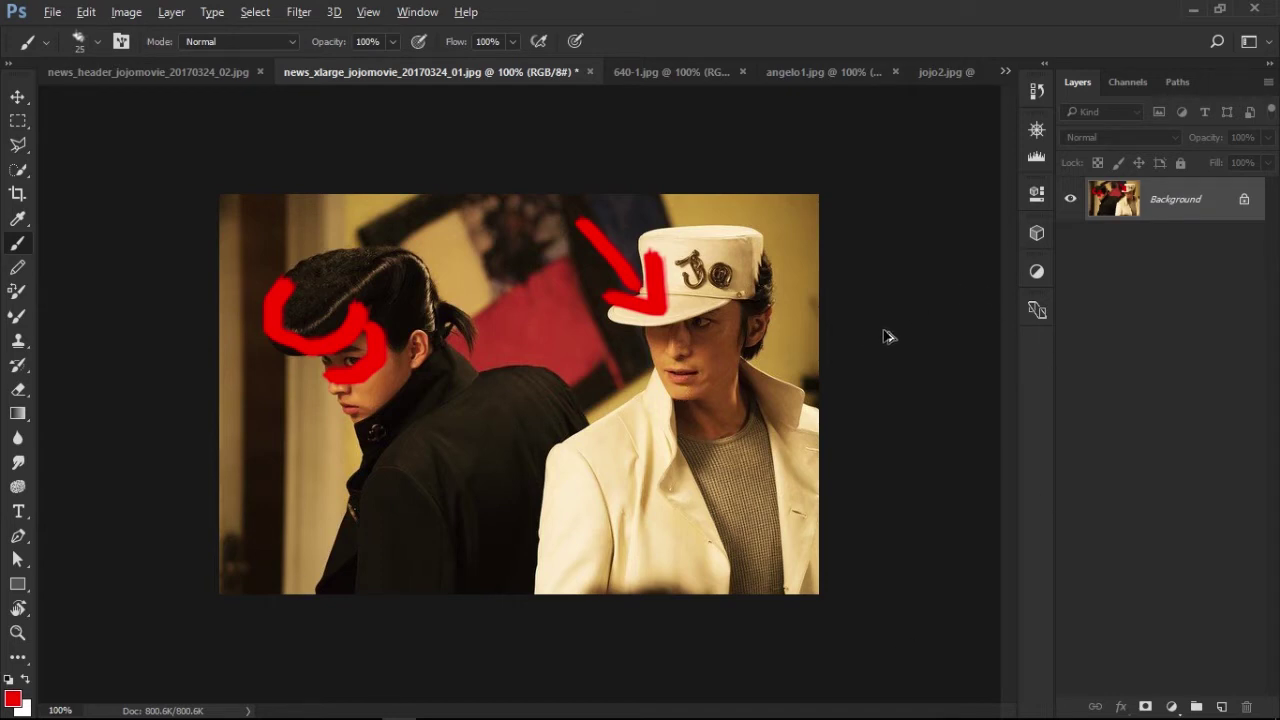
pyautogui.hotkey('ctrl', 'z')
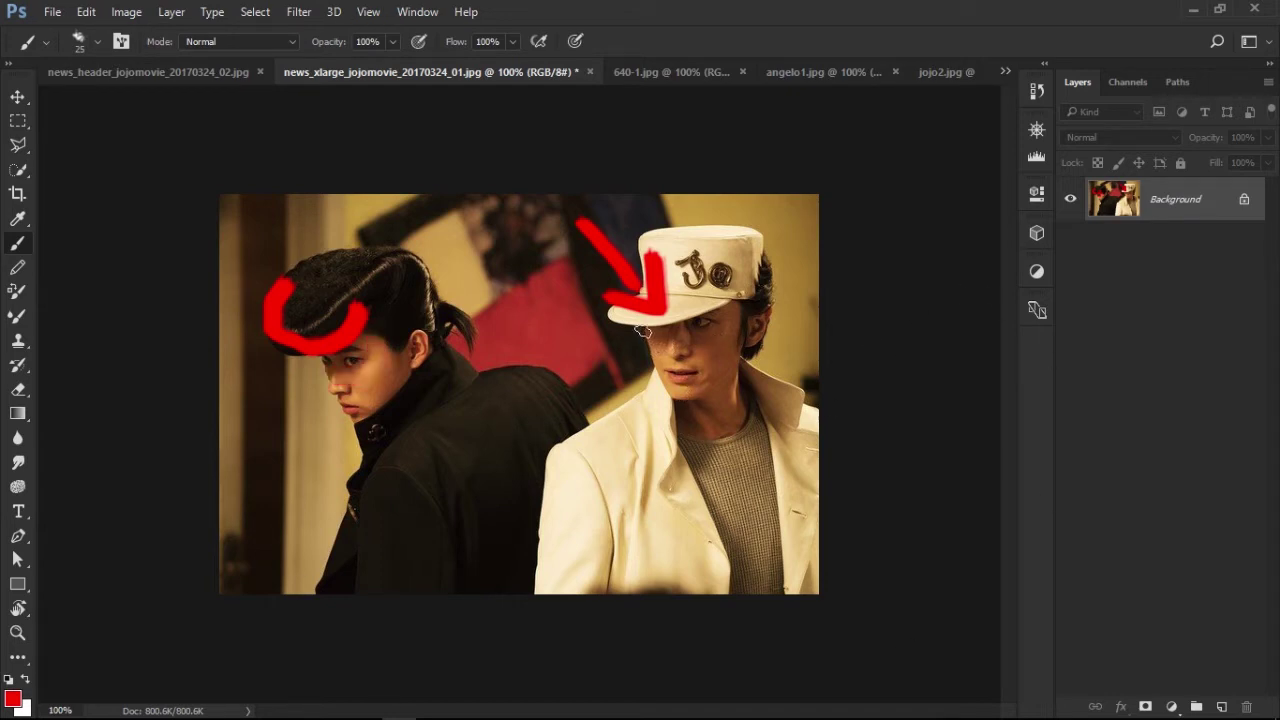
pyautogui.moveTo(643, 328)
pyautogui.mouseDown()
pyautogui.moveTo(657, 381)
pyautogui.moveTo(662, 360)
pyautogui.moveTo(748, 338)
pyautogui.moveTo(730, 298)
pyautogui.moveTo(716, 297)
pyautogui.mouseUp()
pyautogui.moveTo(744, 346); pyautogui.dragTo(734, 386)
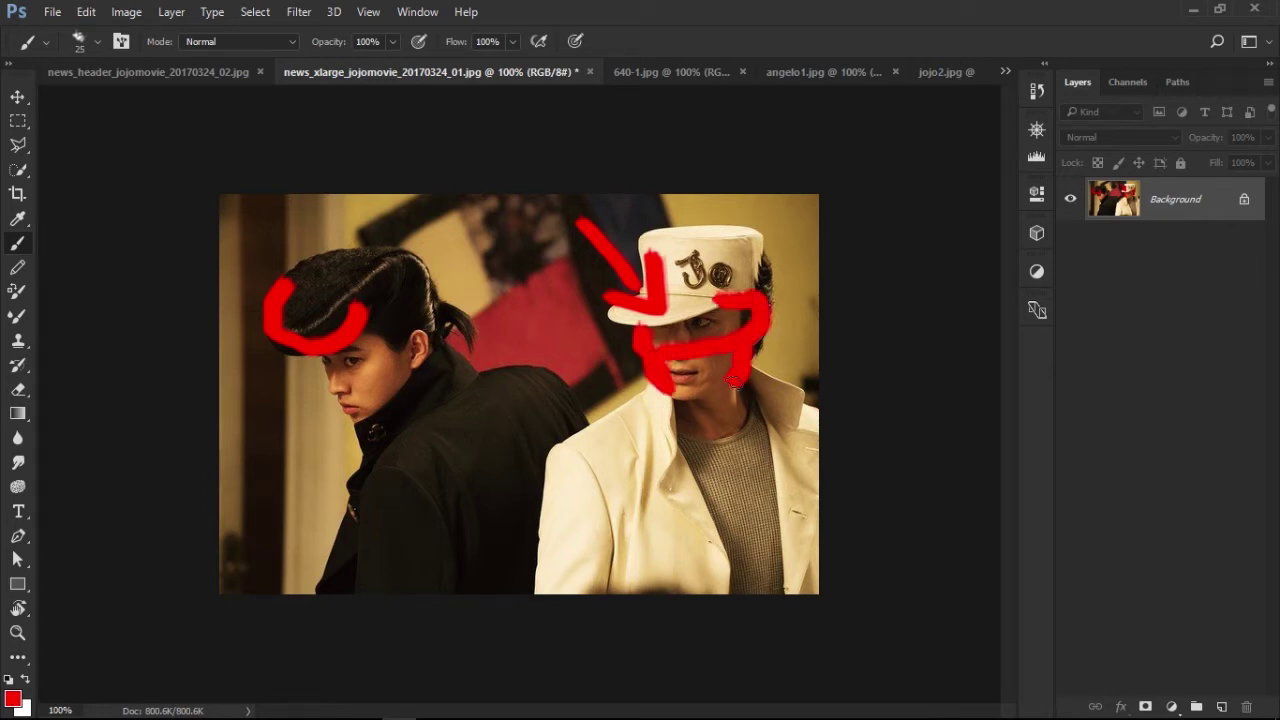
# Set the foreground colour to bright green and the brush size to 17 px
pyautogui.click(12, 698)
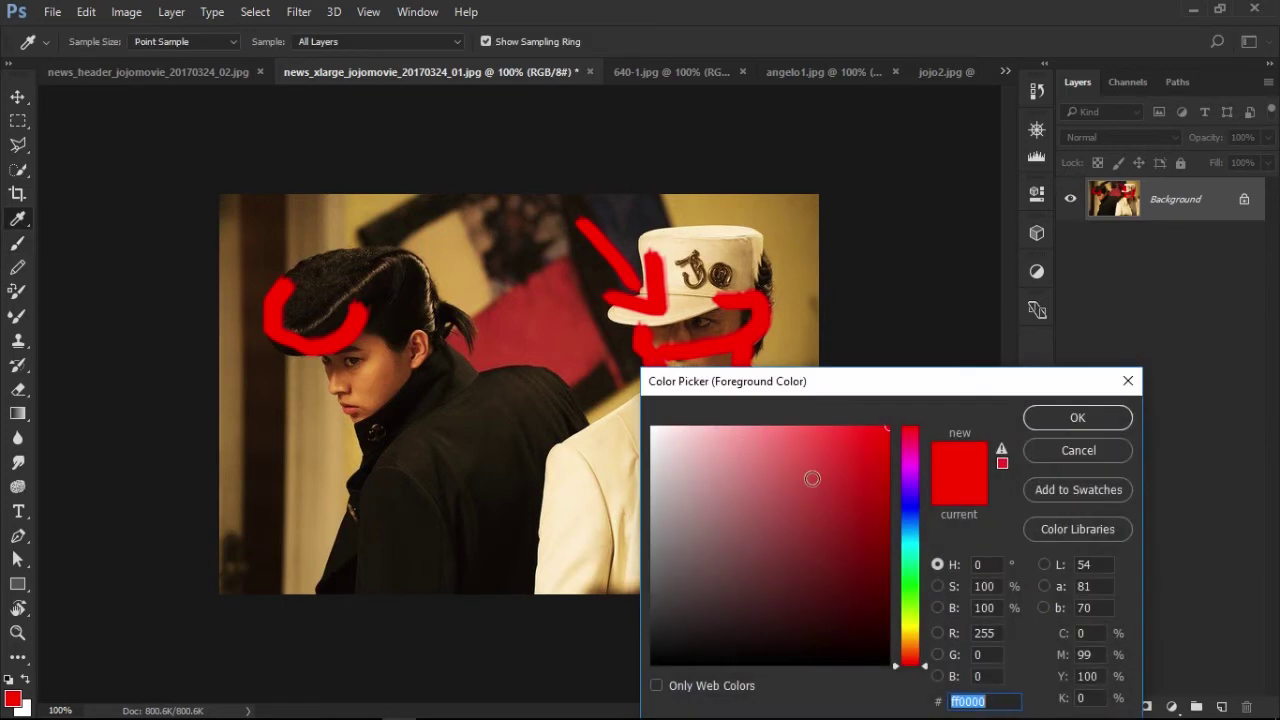
pyautogui.click(910, 583)
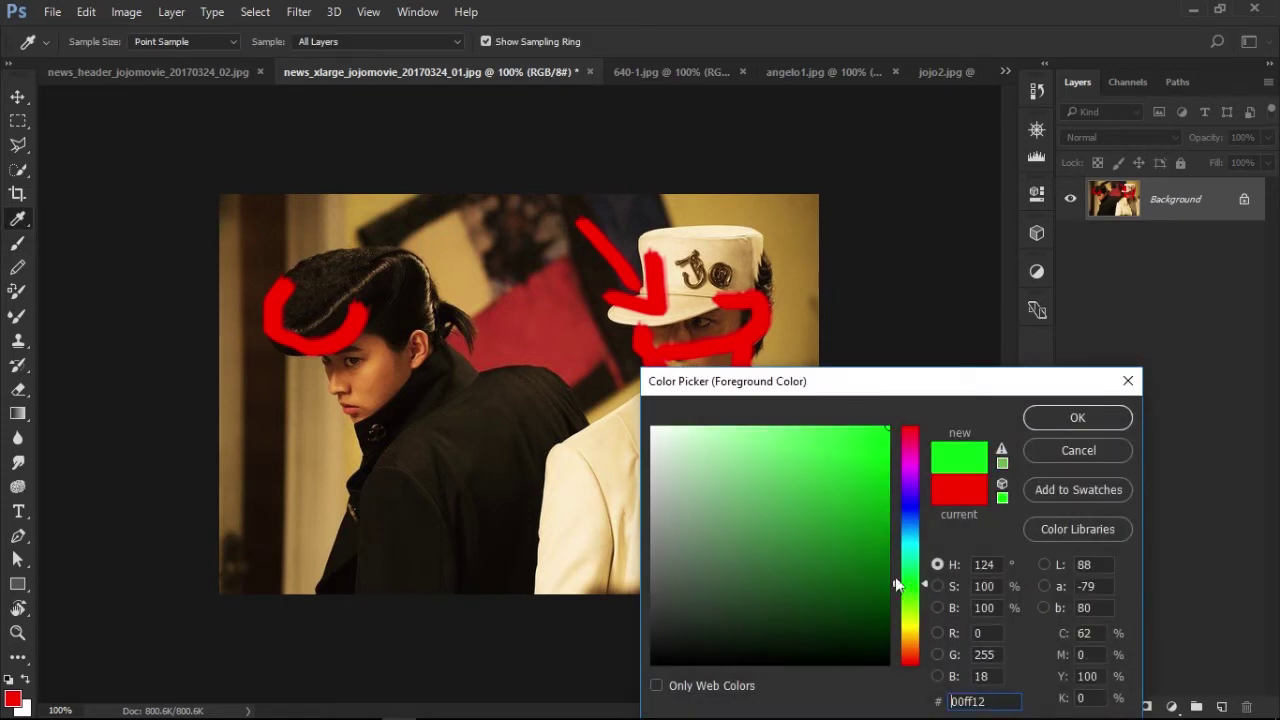
pyautogui.moveTo(875, 513); pyautogui.dragTo(889, 430)
pyautogui.click(1062, 425)
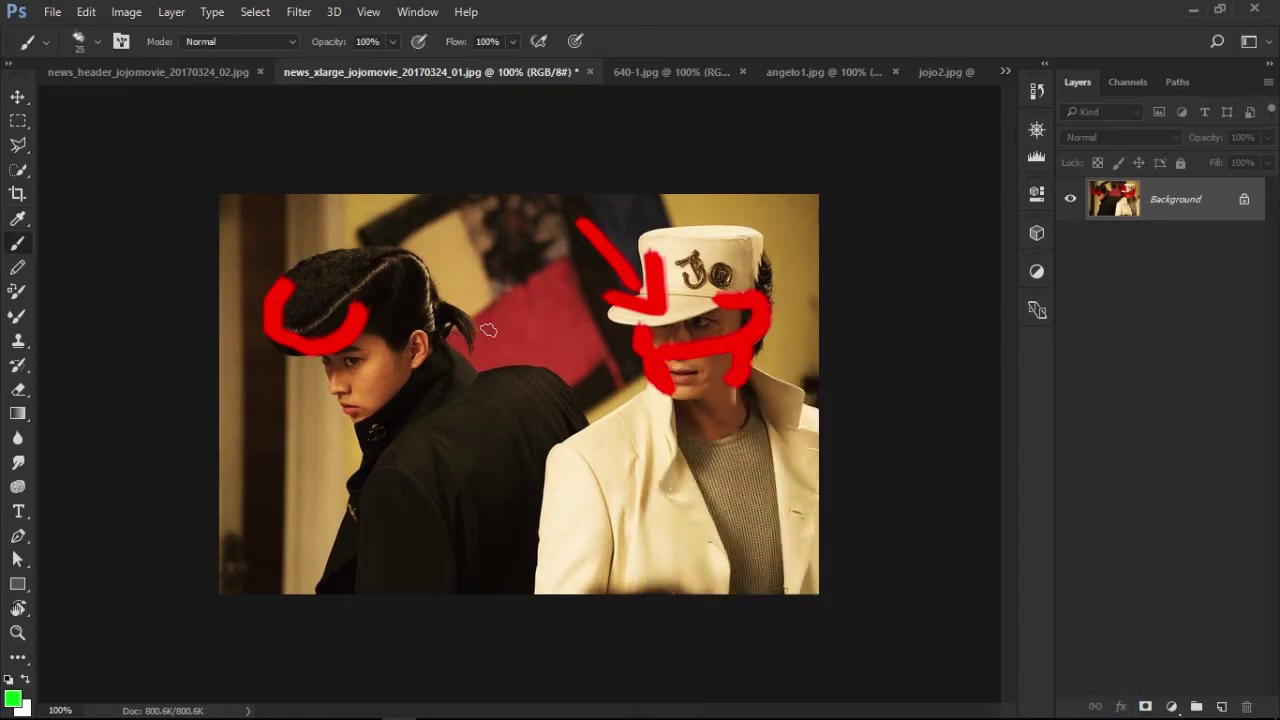
pyautogui.rightClick(489, 330)
pyautogui.moveTo(602, 376); pyautogui.dragTo(599, 377)
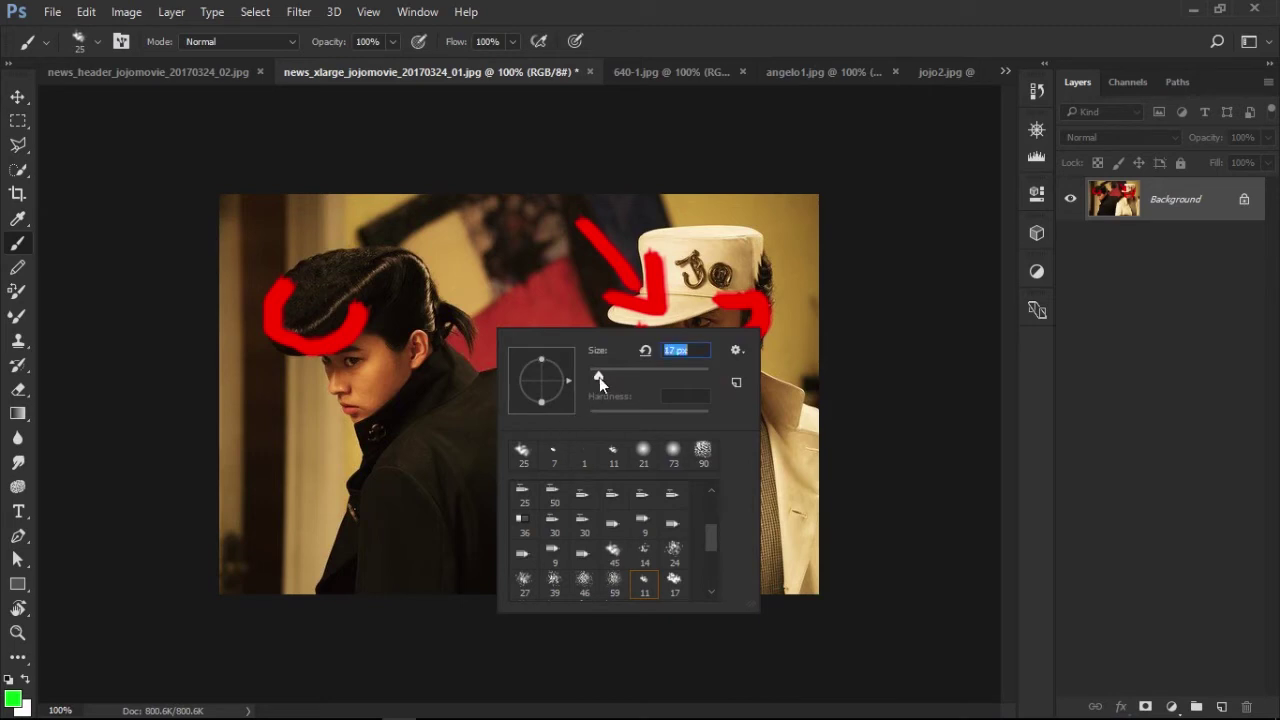
pyautogui.press('Return')
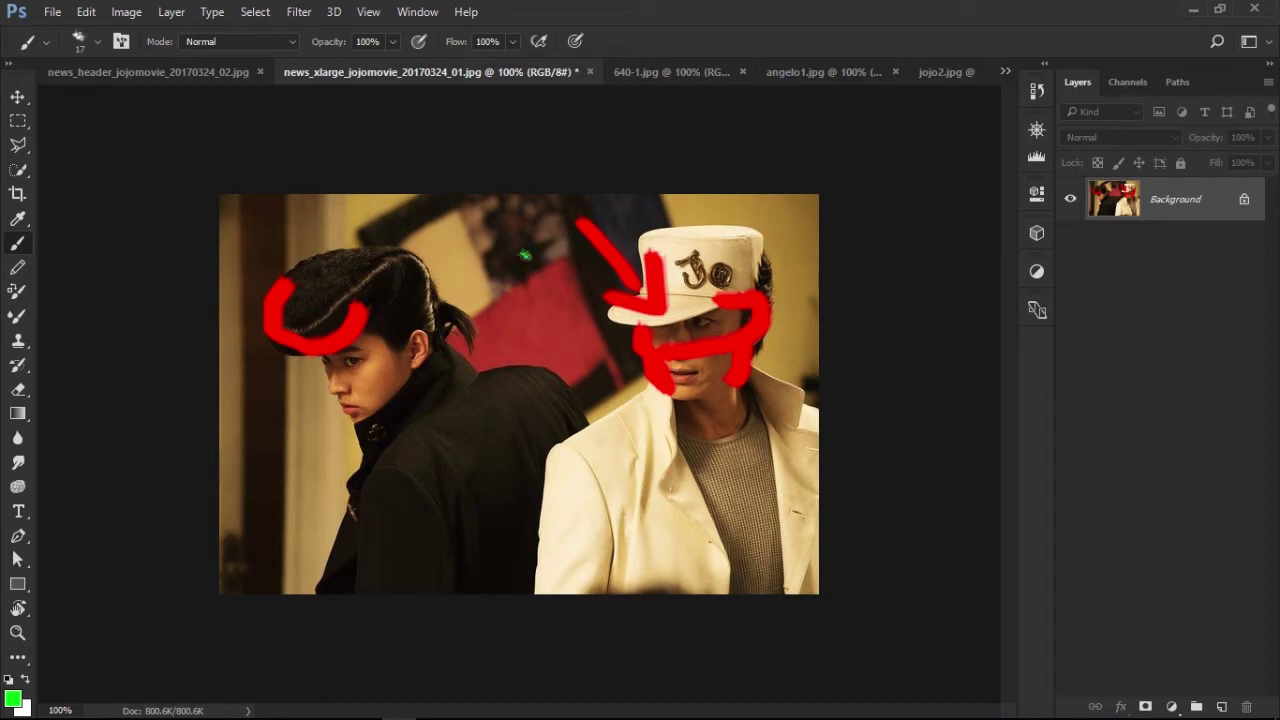
# Paint a green oval above the heads and a vertical line at left, then switch to 640-1.jpg
pyautogui.moveTo(524, 252)
pyautogui.mouseDown()
pyautogui.moveTo(556, 278)
pyautogui.moveTo(512, 242)
pyautogui.mouseUp()
pyautogui.moveTo(253, 282)
pyautogui.mouseDown()
pyautogui.moveTo(258, 462)
pyautogui.moveTo(268, 430)
pyautogui.mouseUp()
pyautogui.hotkey('ctrl', 'z')
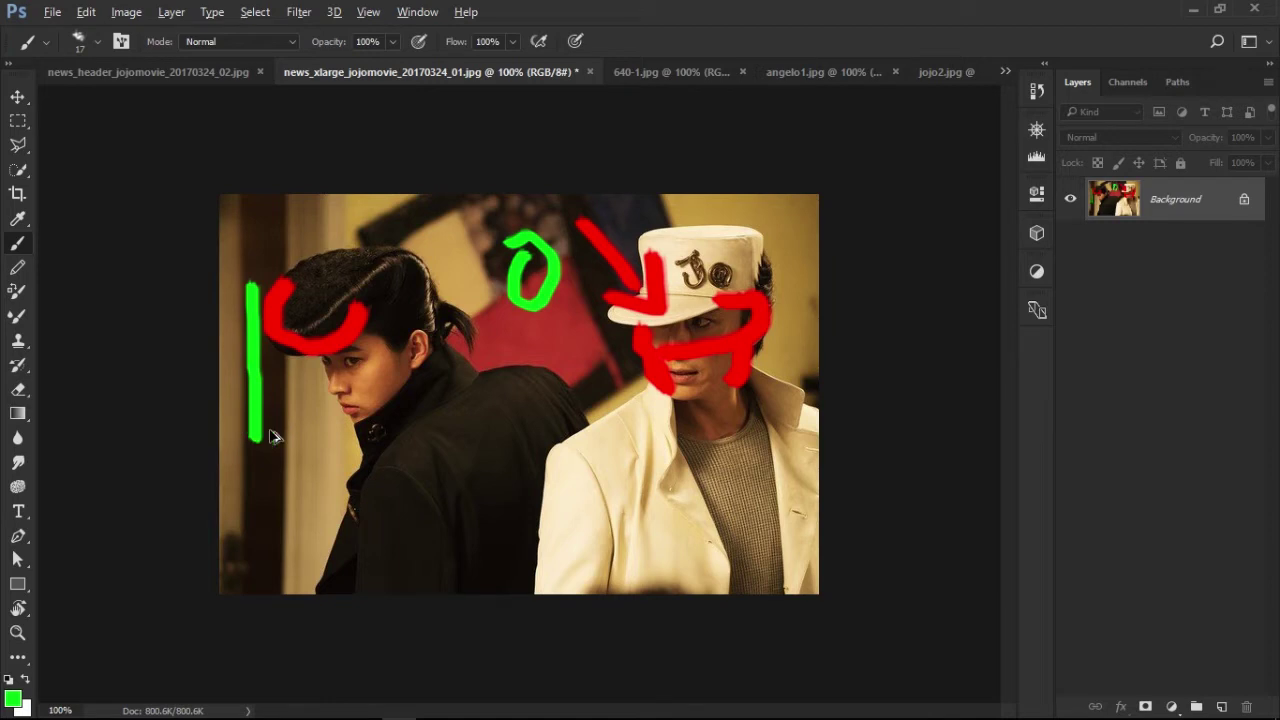
pyautogui.click(643, 79)
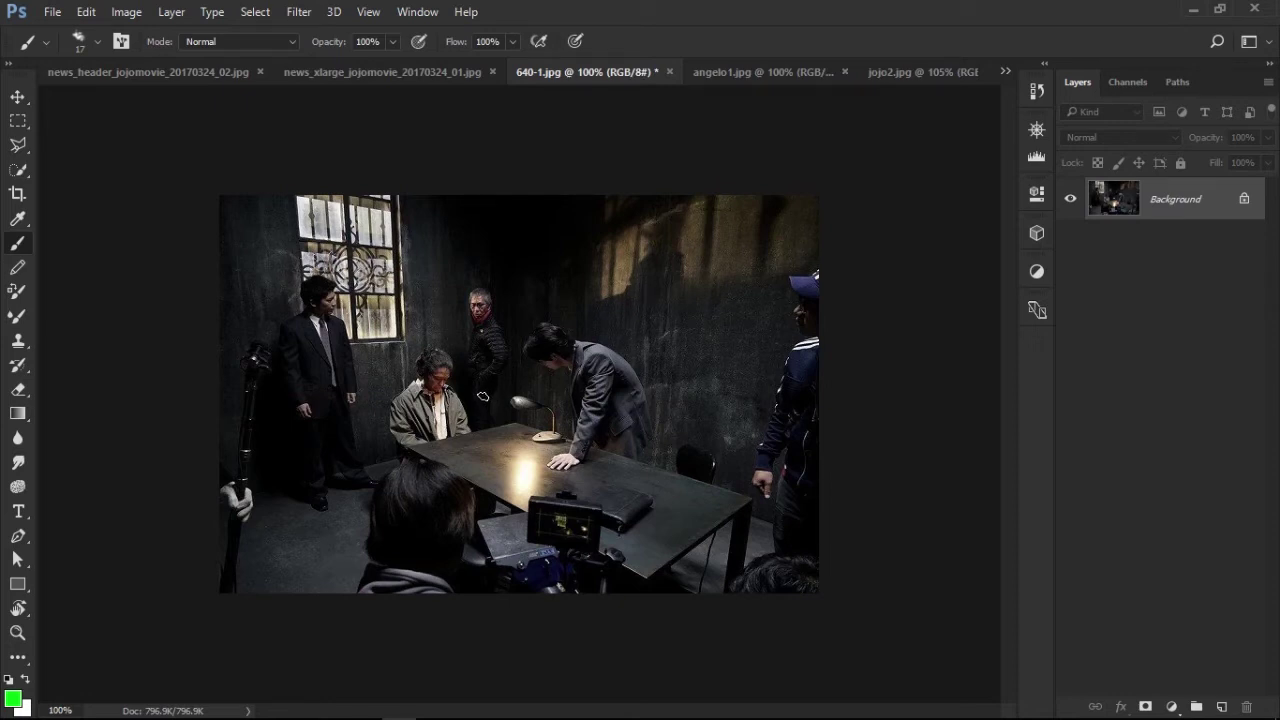
# Loop the left-edge boom holder in green, undoing the window arc and monitor loop
pyautogui.moveTo(255, 577)
pyautogui.mouseDown()
pyautogui.moveTo(212, 602)
pyautogui.moveTo(228, 362)
pyautogui.moveTo(253, 303)
pyautogui.moveTo(316, 384)
pyautogui.moveTo(249, 590)
pyautogui.mouseUp()
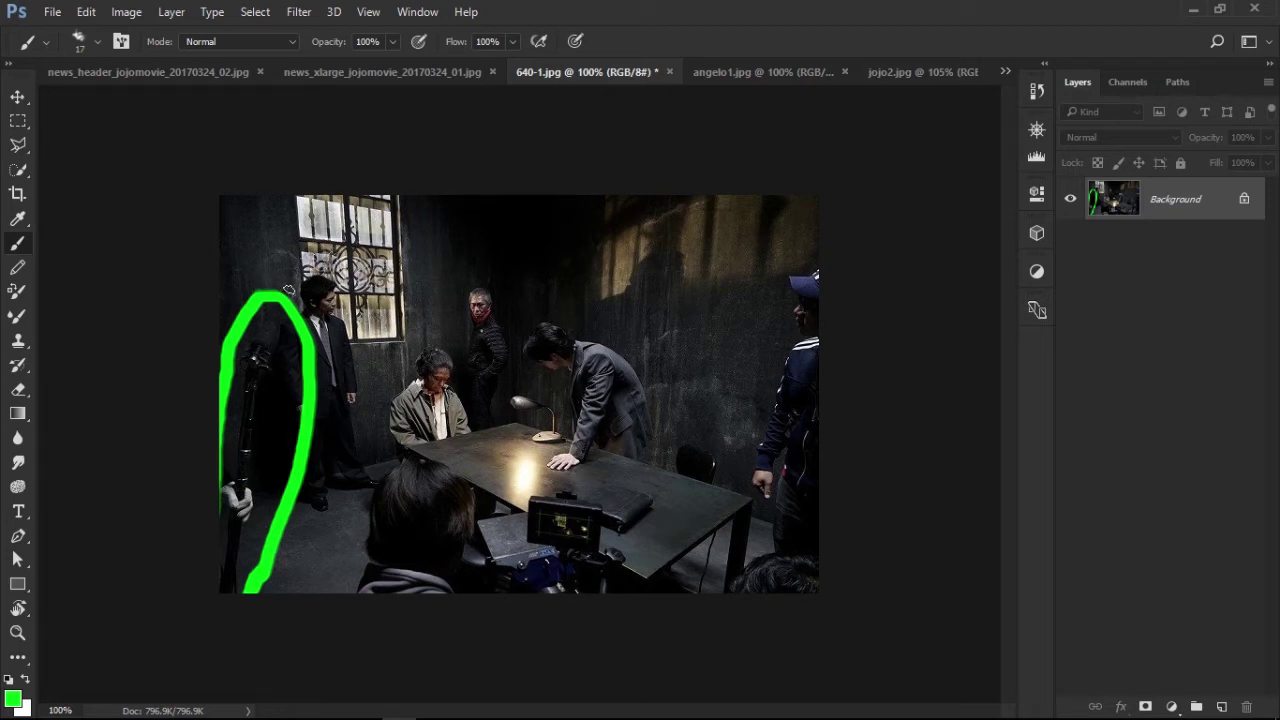
pyautogui.moveTo(253, 308)
pyautogui.mouseDown()
pyautogui.moveTo(345, 248)
pyautogui.moveTo(452, 326)
pyautogui.mouseUp()
pyautogui.moveTo(608, 552)
pyautogui.mouseDown()
pyautogui.moveTo(507, 530)
pyautogui.moveTo(610, 526)
pyautogui.moveTo(615, 550)
pyautogui.mouseUp()
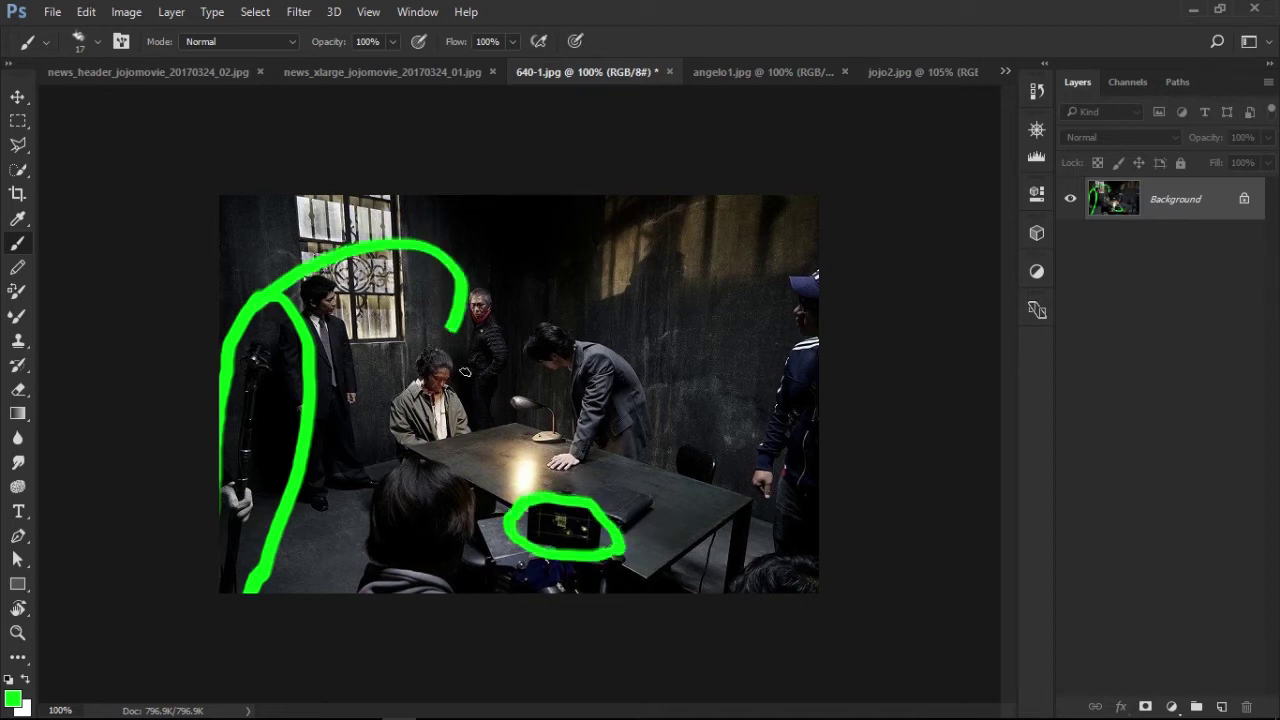
pyautogui.hotkey('ctrl', 'z')
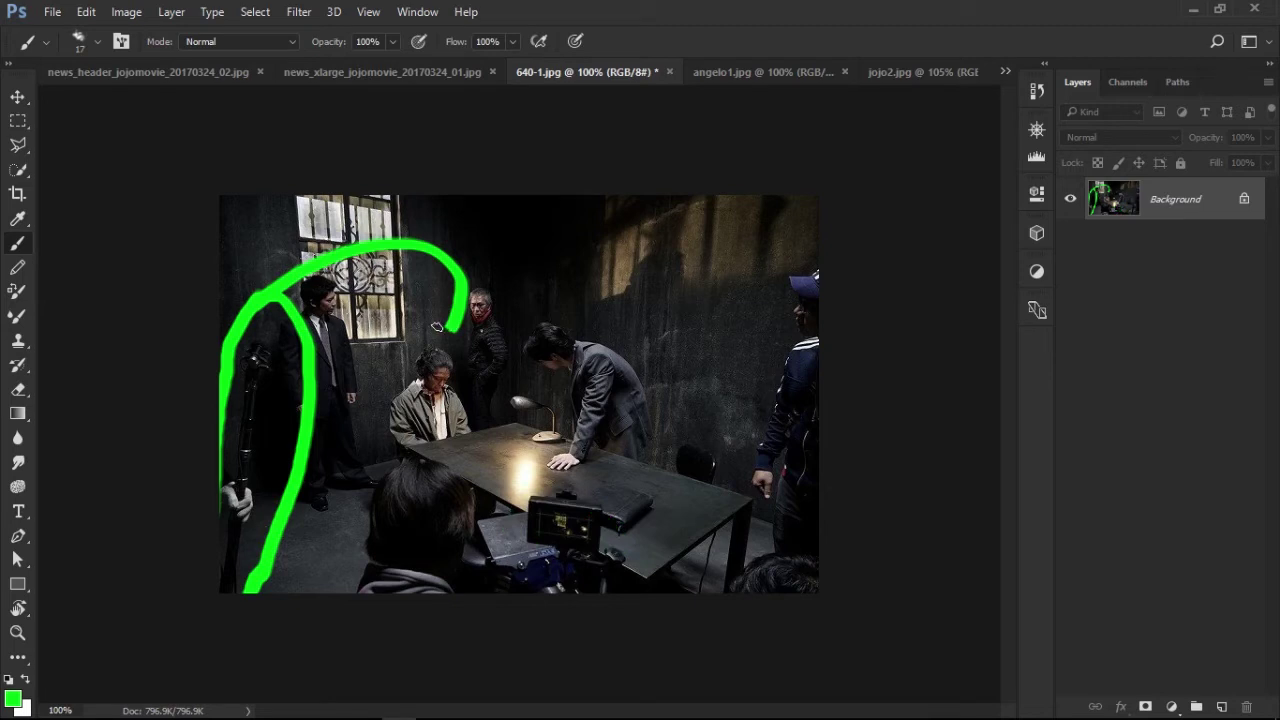
pyautogui.hotkey('ctrl', 'alt', 'z')
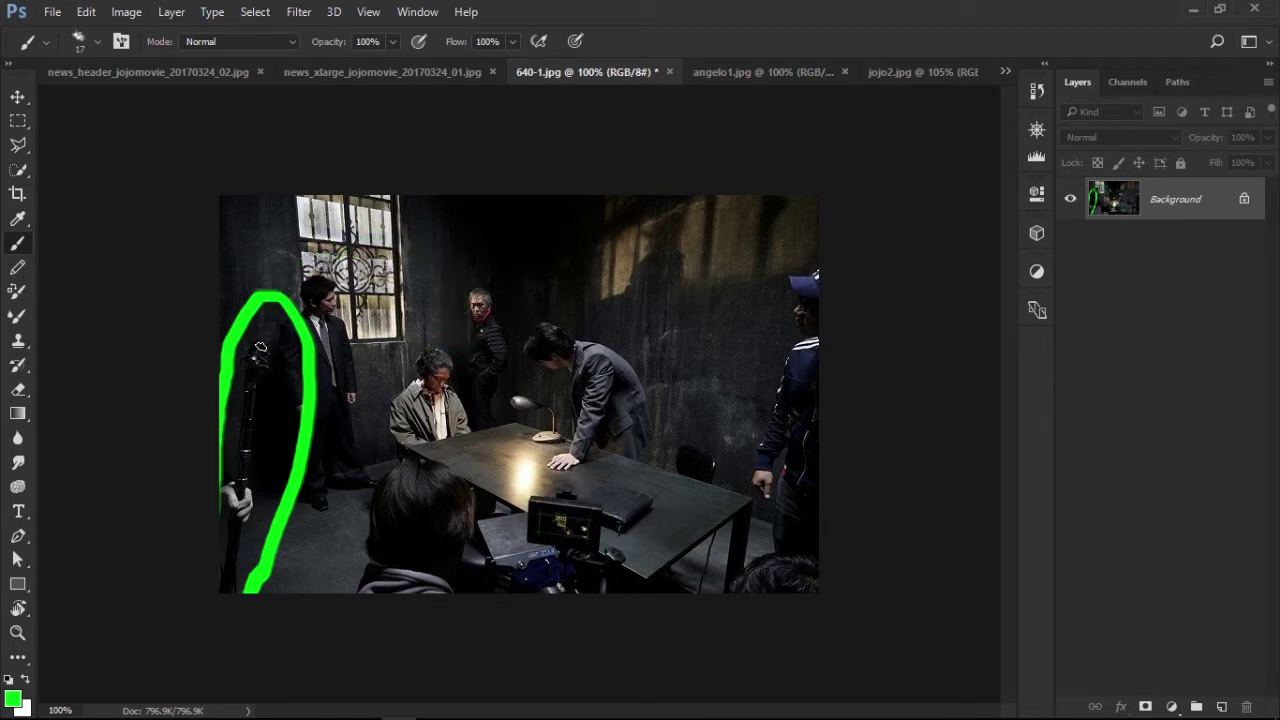
pyautogui.press('z')
pyautogui.moveTo(223, 271); pyautogui.dragTo(420, 545)
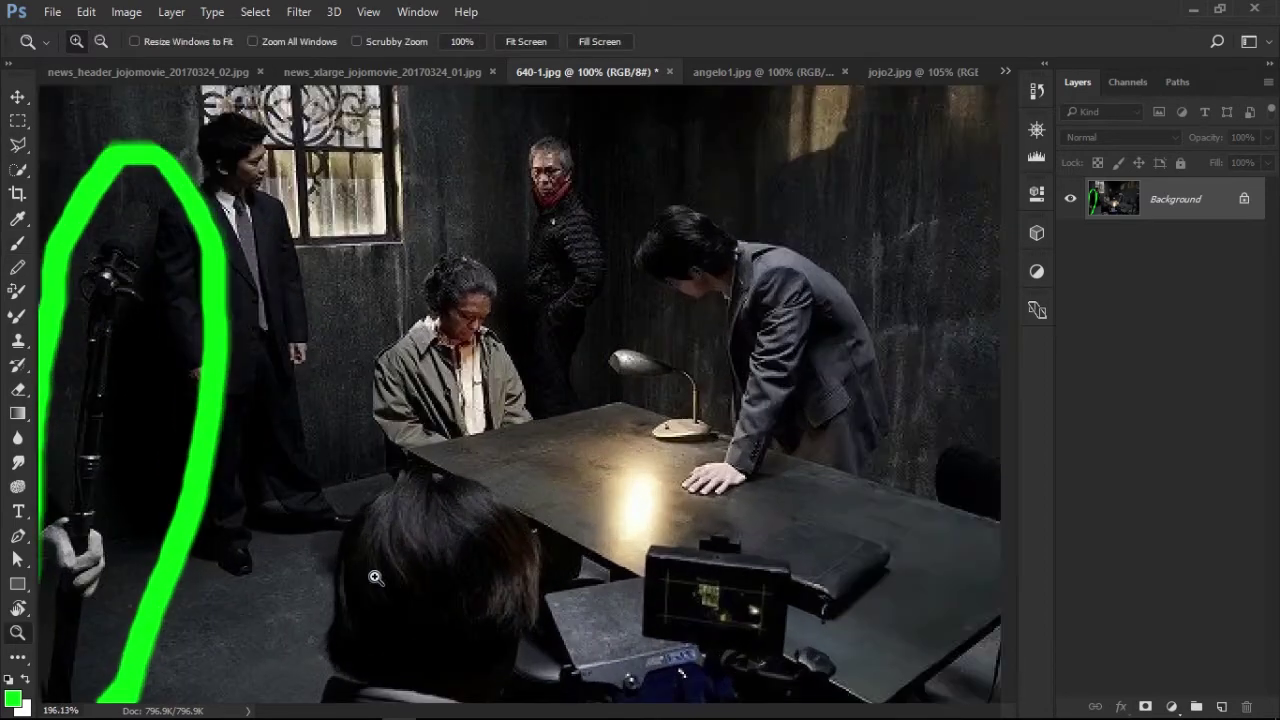
pyautogui.click(17, 243)
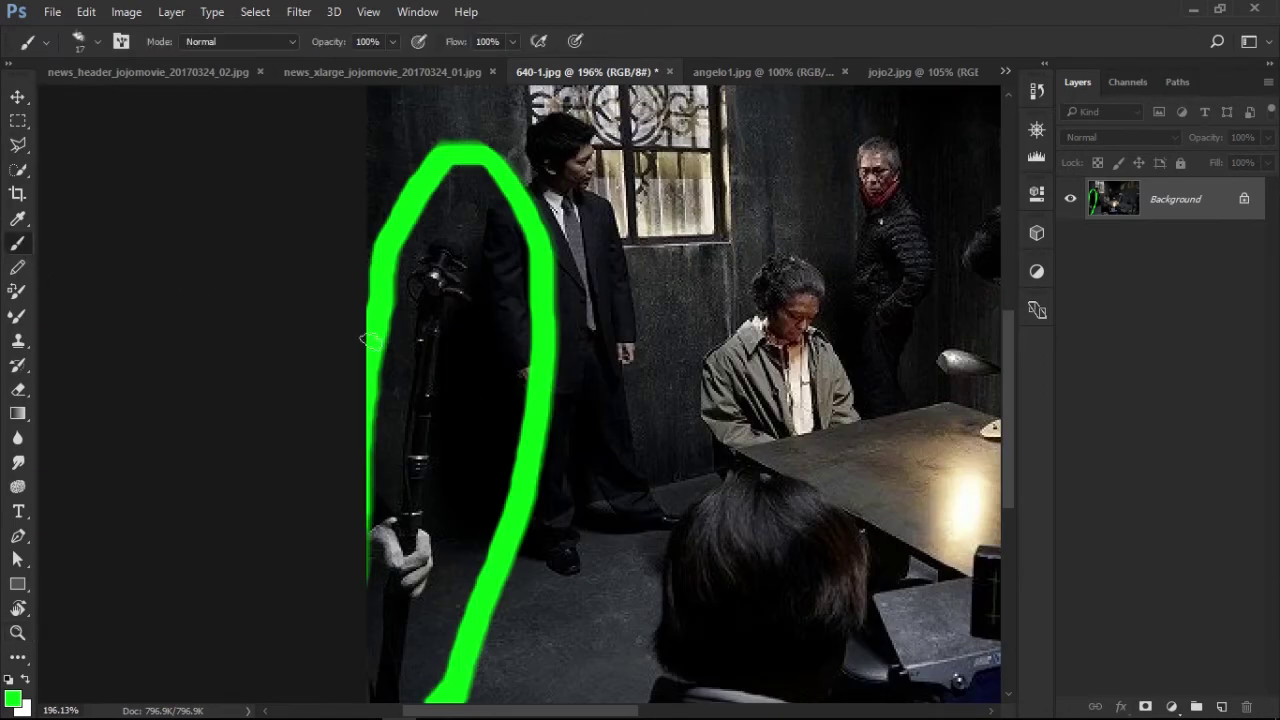
pyautogui.moveTo(454, 313)
pyautogui.mouseDown()
pyautogui.moveTo(418, 265)
pyautogui.moveTo(487, 298)
pyautogui.mouseUp()
pyautogui.hotkey('ctrl', 'z')
pyautogui.hotkey('ctrl', '-')
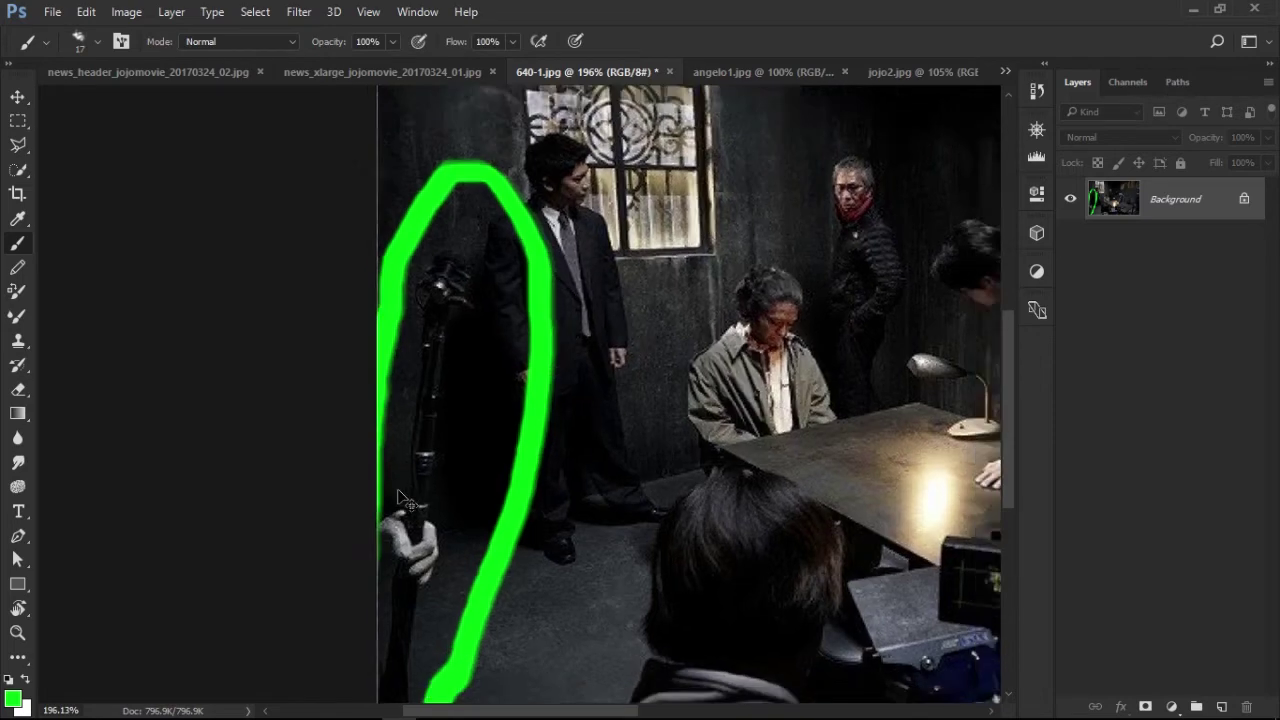
pyautogui.hotkey('ctrl', '+')
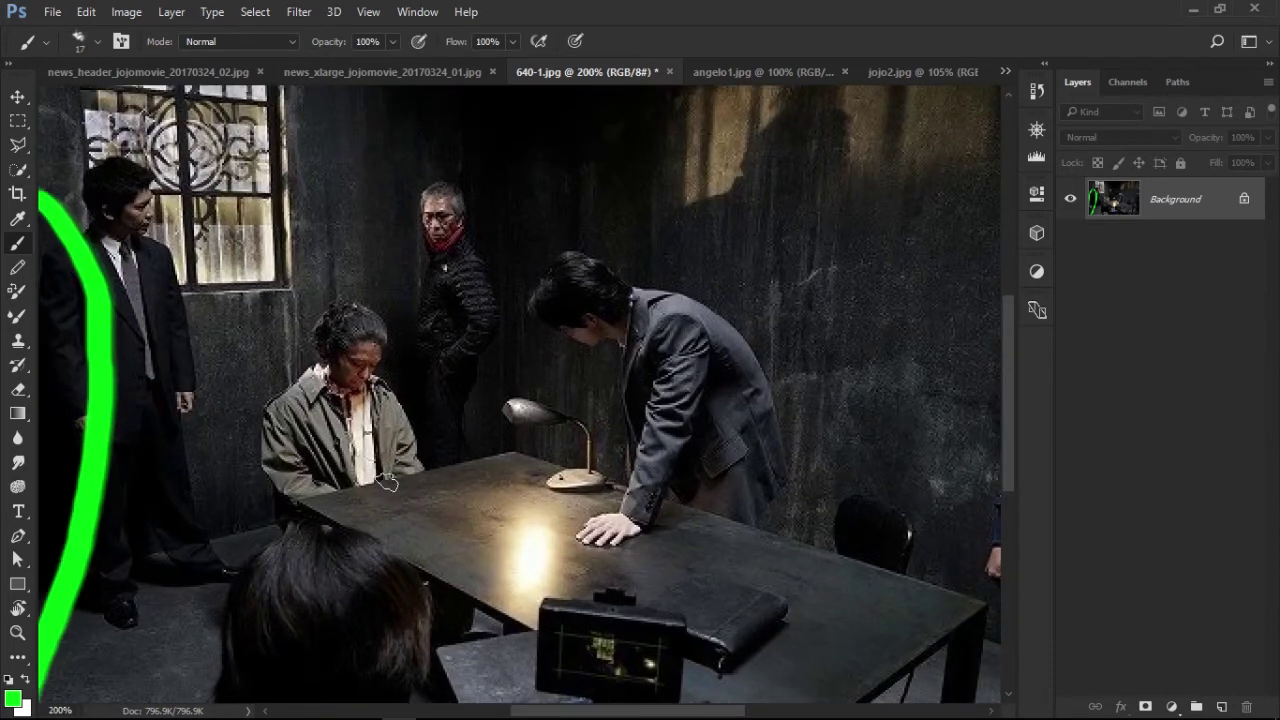
pyautogui.hscroll(-5, 643, 714)
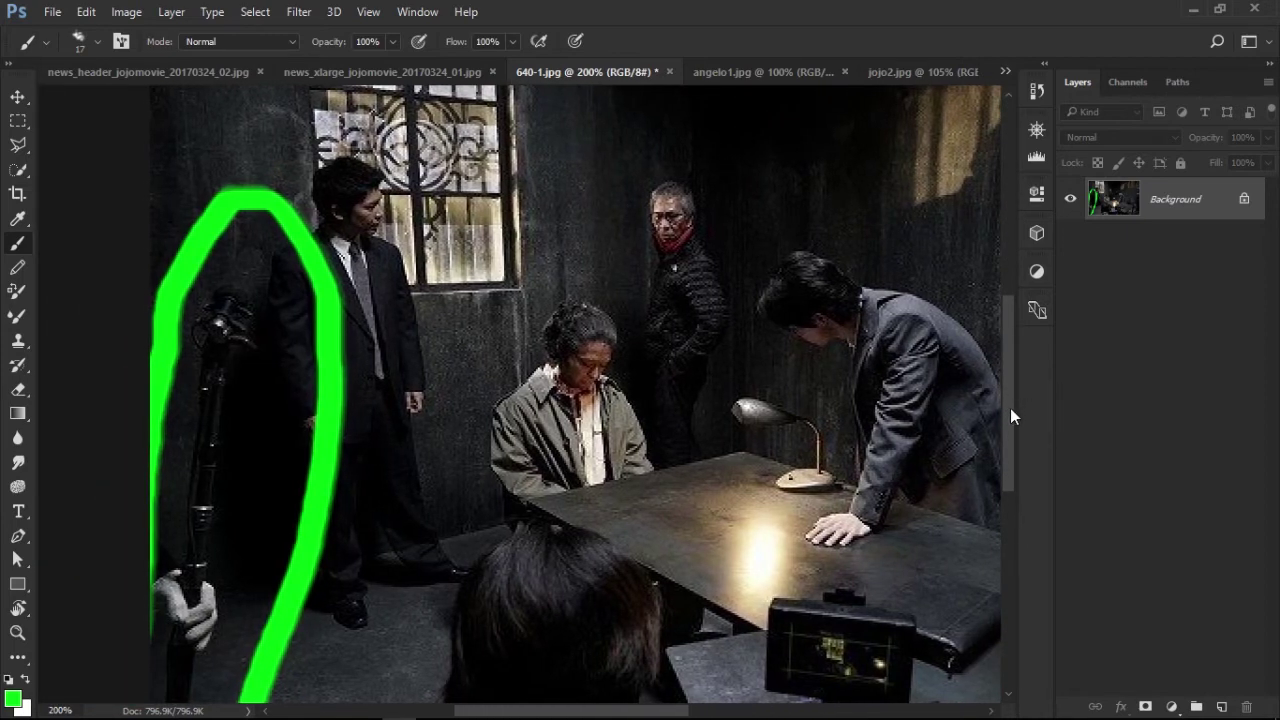
pyautogui.moveTo(1010, 408); pyautogui.dragTo(1013, 416)
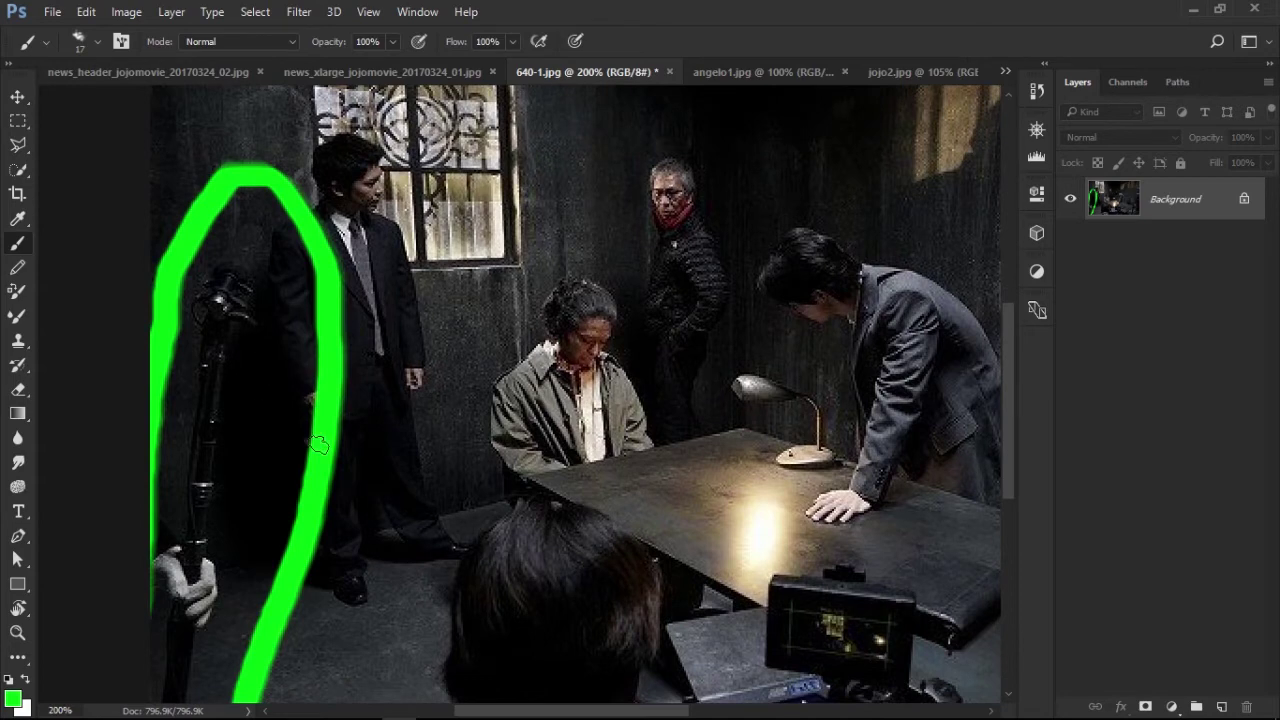
pyautogui.moveTo(1005, 440); pyautogui.dragTo(1009, 478)
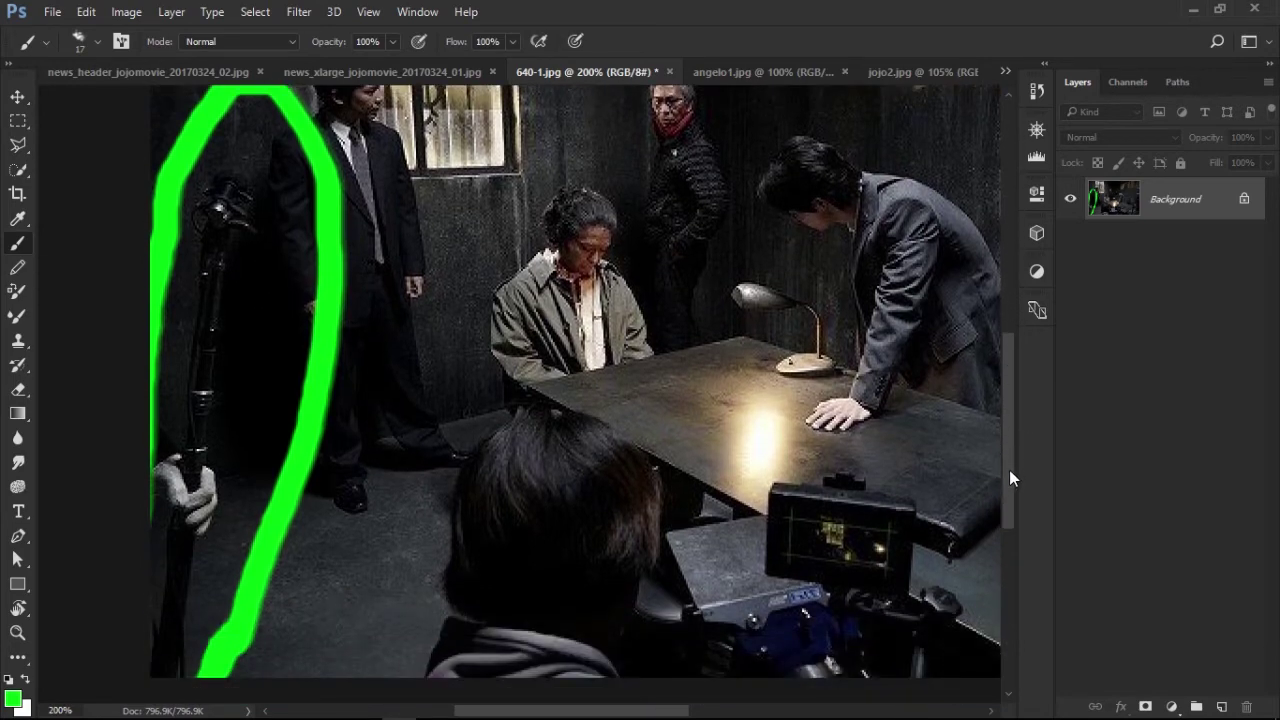
pyautogui.moveTo(215, 265)
pyautogui.mouseDown()
pyautogui.moveTo(200, 470)
pyautogui.moveTo(160, 605)
pyautogui.moveTo(172, 678)
pyautogui.mouseUp()
pyautogui.hotkey('ctrl', 'z')
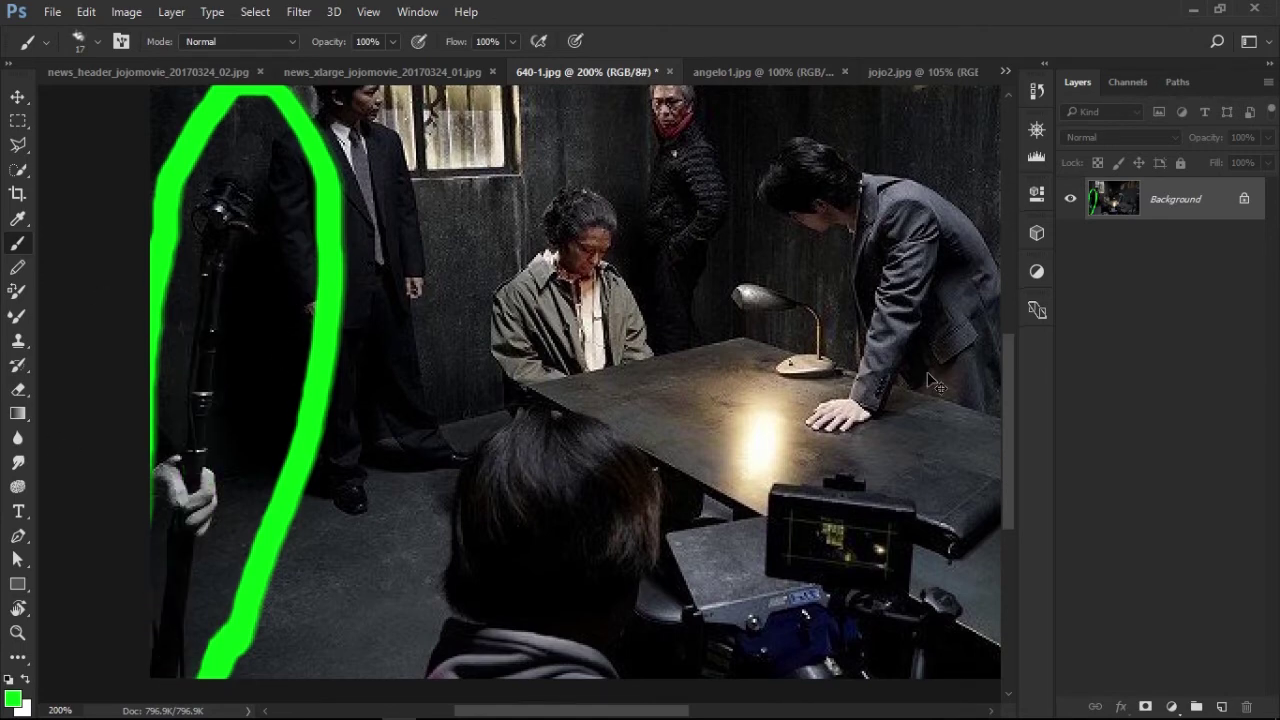
pyautogui.hotkey('ctrl', '-')
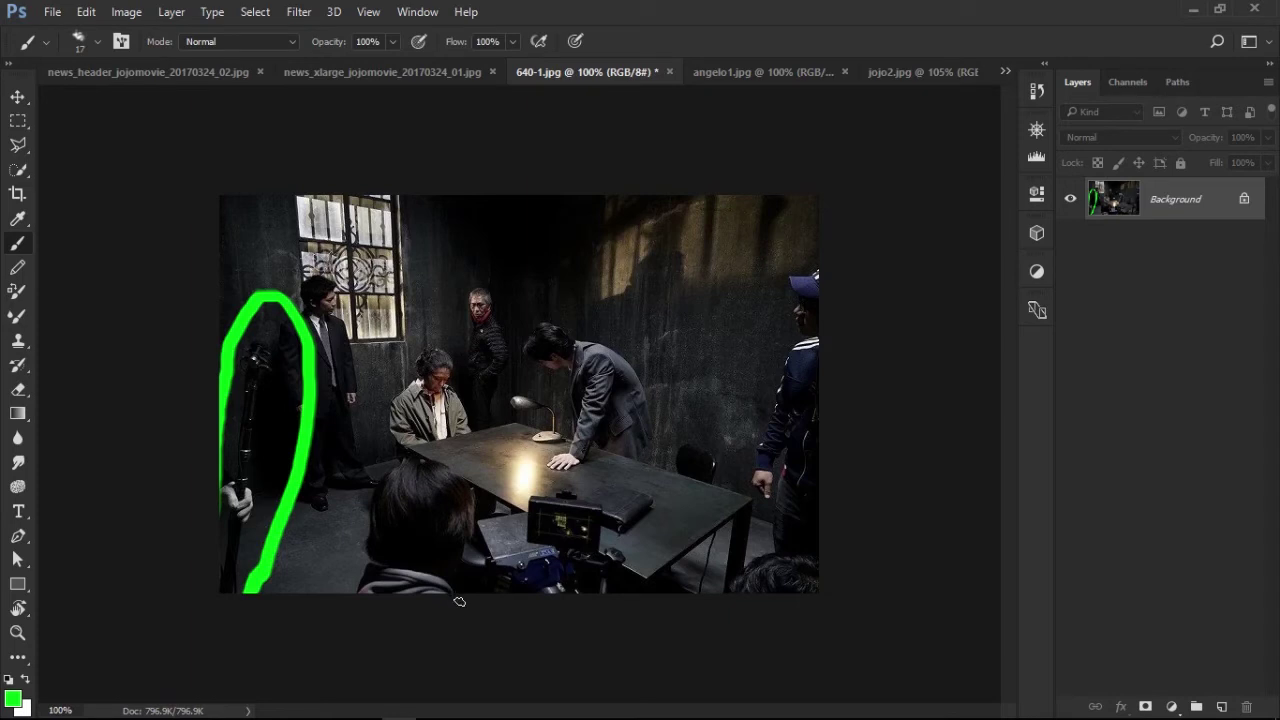
# Try green loops on the foreground head, seated figure and bottom edge, undoing each
pyautogui.moveTo(356, 592)
pyautogui.mouseDown()
pyautogui.moveTo(342, 517)
pyautogui.moveTo(414, 450)
pyautogui.moveTo(503, 530)
pyautogui.moveTo(472, 597)
pyautogui.mouseUp()
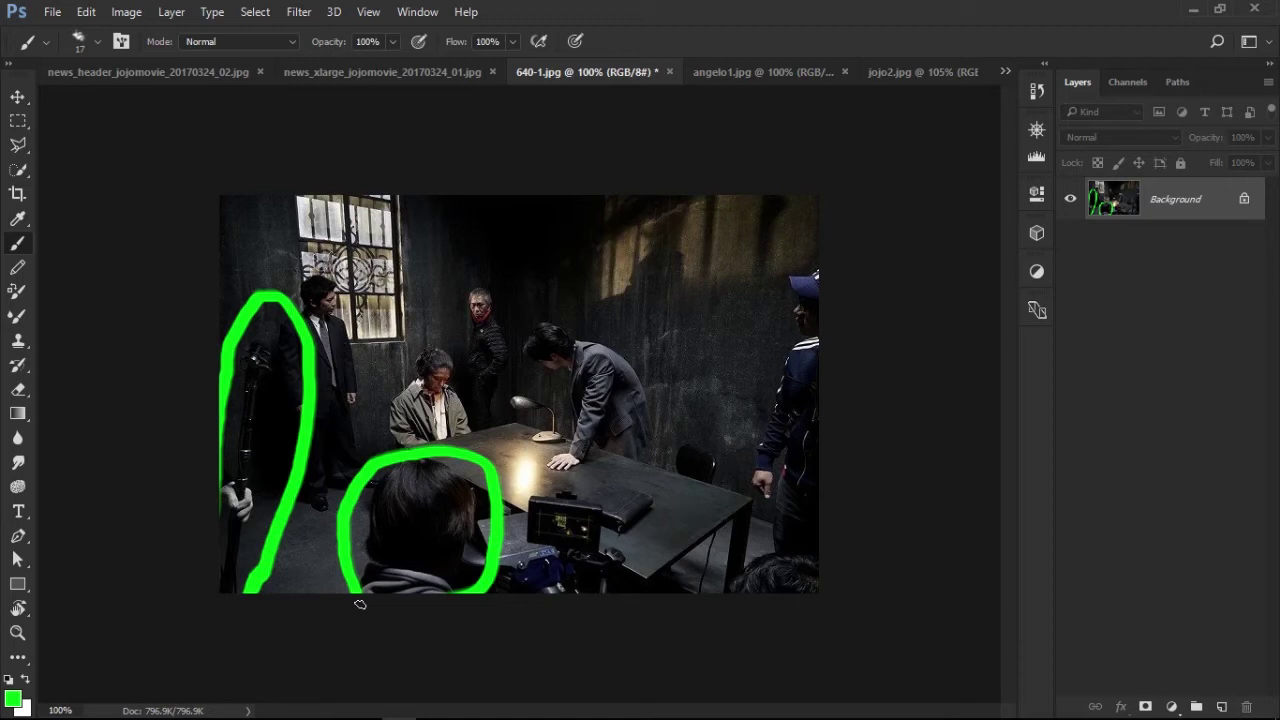
pyautogui.hotkey('ctrl', 'z')
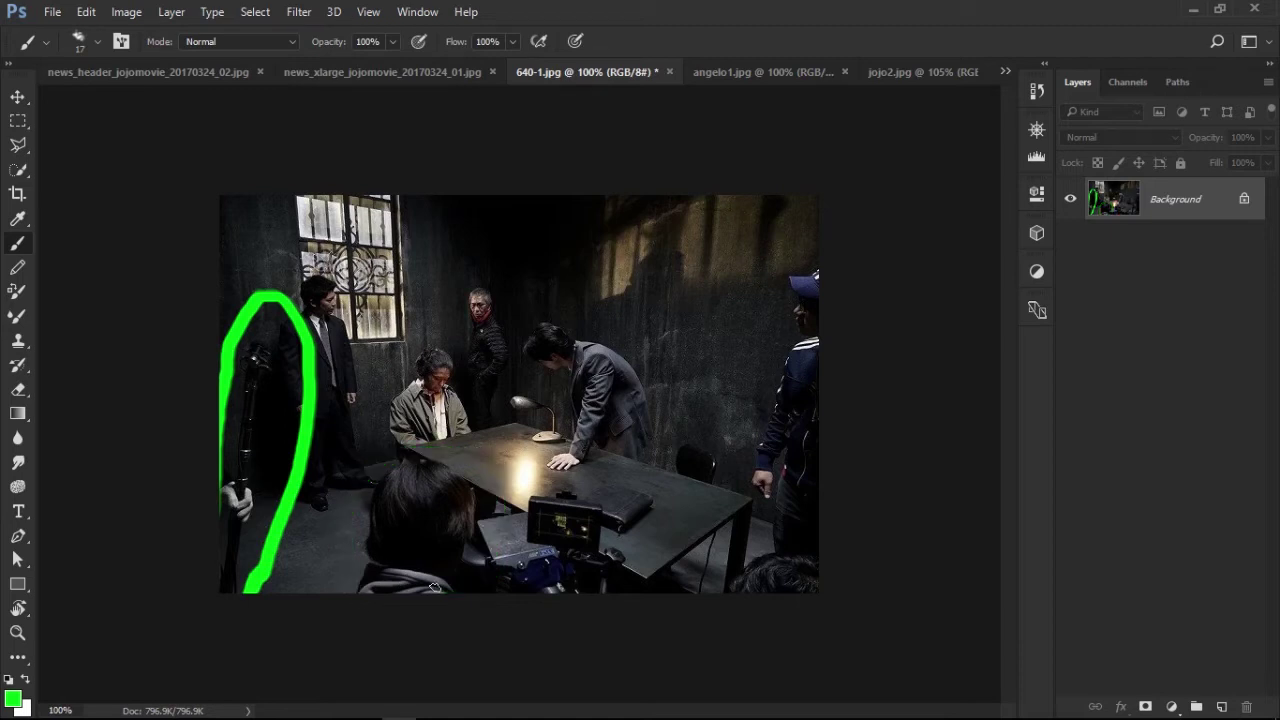
pyautogui.moveTo(453, 596)
pyautogui.mouseDown()
pyautogui.moveTo(350, 588)
pyautogui.moveTo(354, 460)
pyautogui.moveTo(433, 434)
pyautogui.moveTo(500, 495)
pyautogui.moveTo(496, 556)
pyautogui.moveTo(479, 588)
pyautogui.moveTo(452, 590)
pyautogui.mouseUp()
pyautogui.hotkey('ctrl', 'z')
pyautogui.moveTo(576, 591)
pyautogui.mouseDown()
pyautogui.moveTo(552, 596)
pyautogui.moveTo(463, 555)
pyautogui.moveTo(505, 506)
pyautogui.moveTo(537, 500)
pyautogui.moveTo(578, 550)
pyautogui.moveTo(568, 590)
pyautogui.mouseUp()
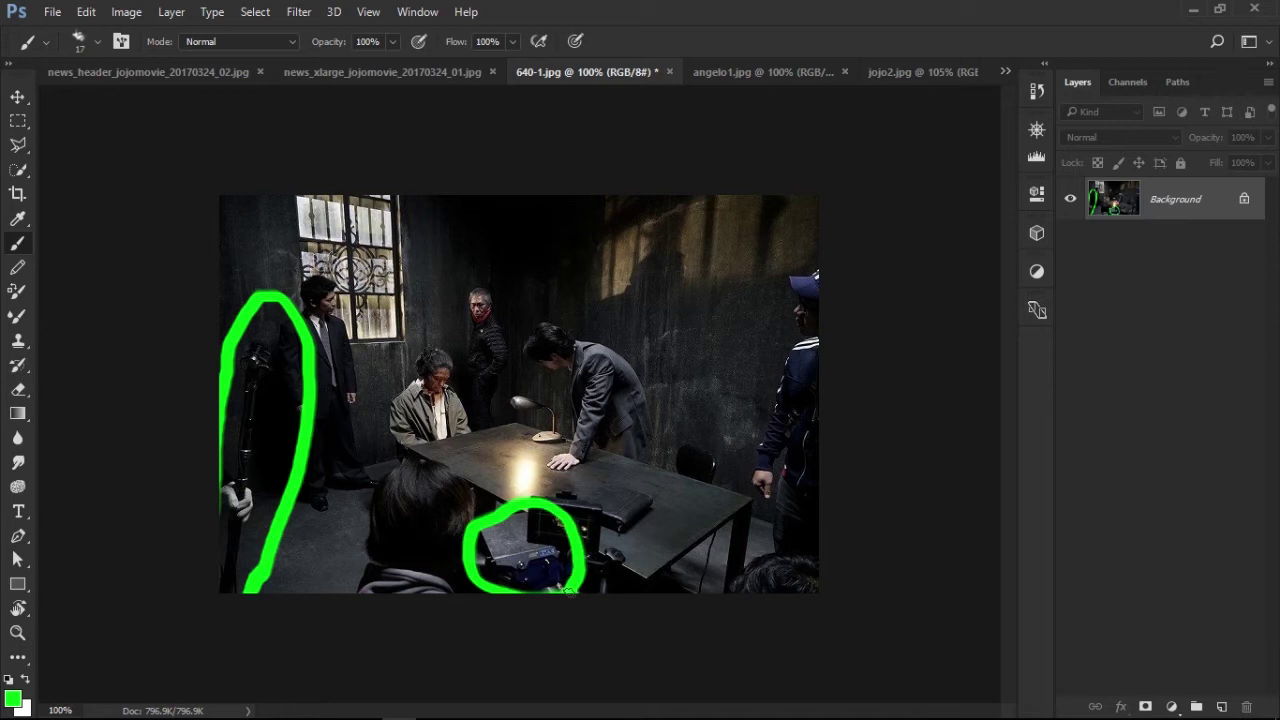
pyautogui.hotkey('ctrl', 'z')
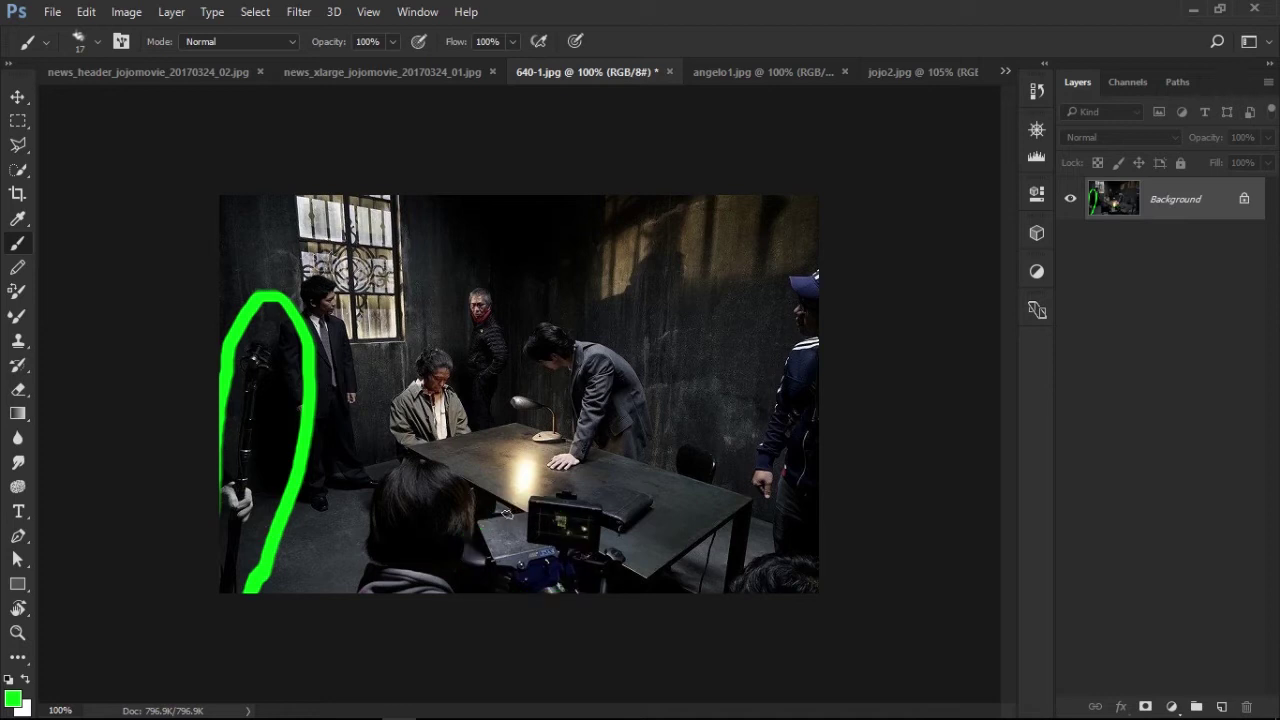
# Try green marks on the camera's side and monitor, then undo them all
pyautogui.moveTo(494, 536)
pyautogui.mouseDown()
pyautogui.moveTo(508, 528)
pyautogui.moveTo(510, 540)
pyautogui.moveTo(499, 543)
pyautogui.moveTo(508, 526)
pyautogui.moveTo(516, 540)
pyautogui.moveTo(508, 533)
pyautogui.mouseUp()
pyautogui.moveTo(603, 558)
pyautogui.mouseDown()
pyautogui.moveTo(522, 536)
pyautogui.moveTo(600, 507)
pyautogui.moveTo(606, 556)
pyautogui.mouseUp()
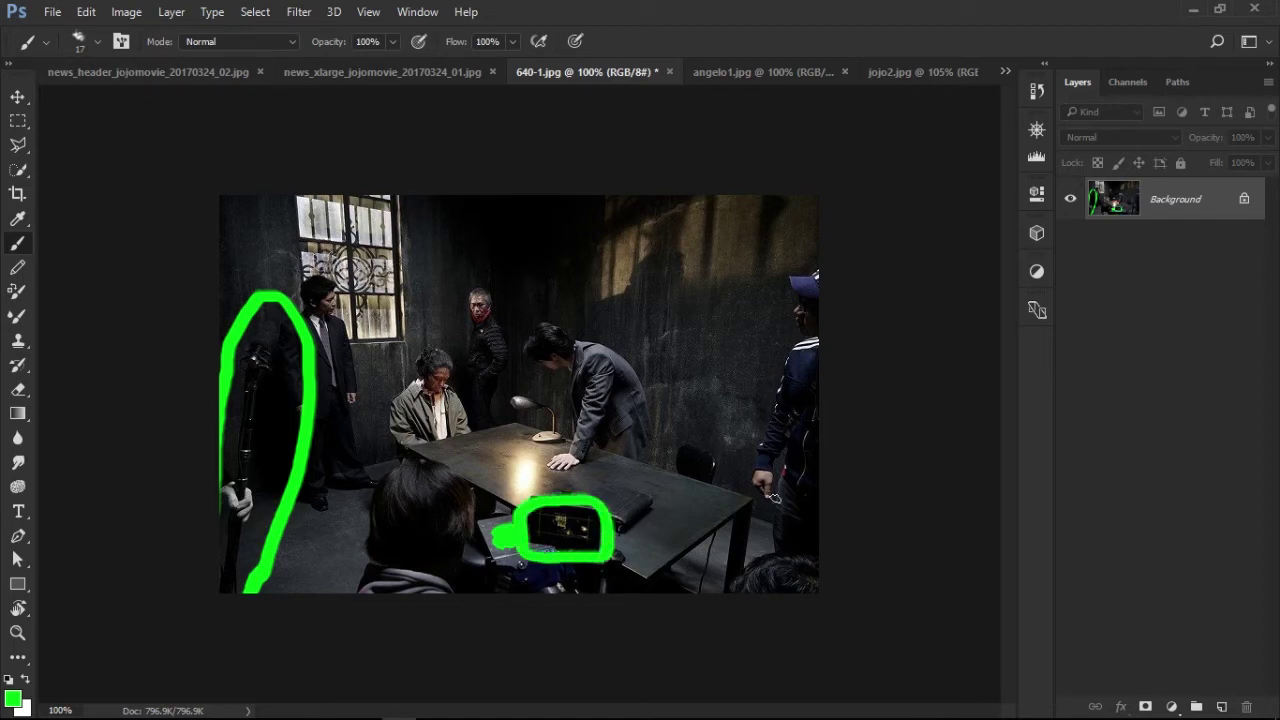
pyautogui.hotkey('ctrl', 'z')
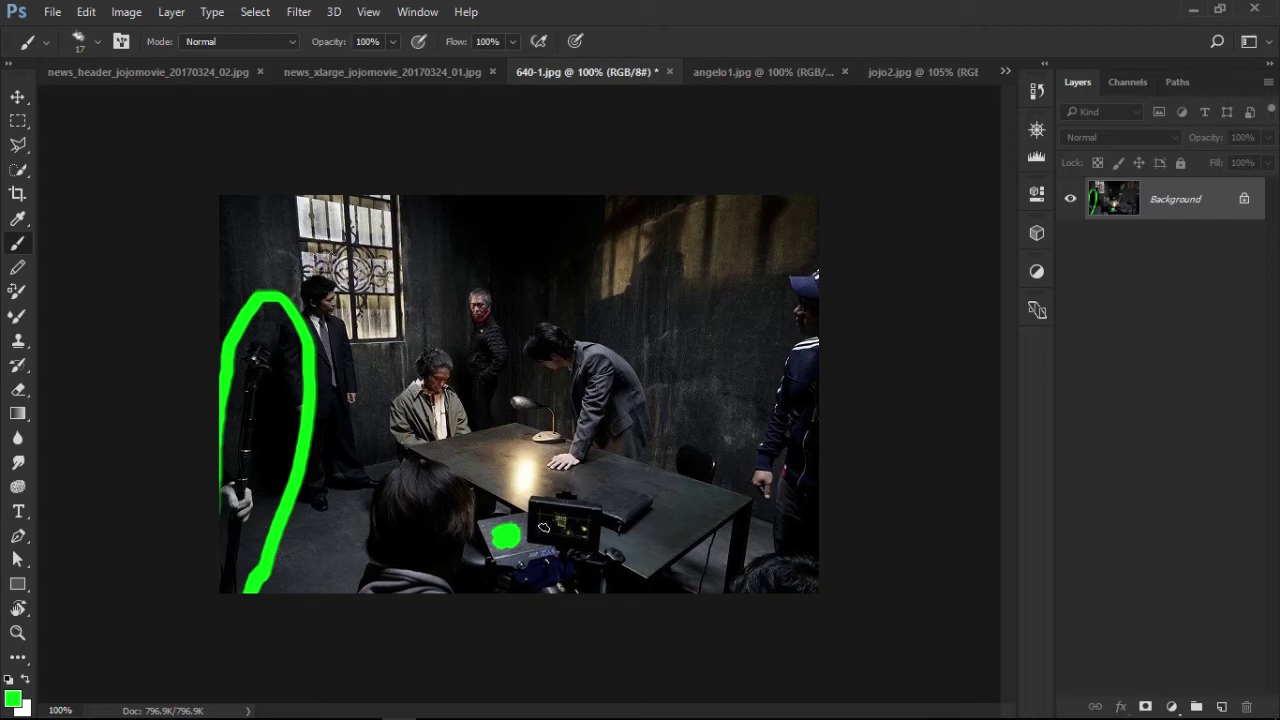
pyautogui.moveTo(544, 516)
pyautogui.mouseDown()
pyautogui.moveTo(588, 517)
pyautogui.moveTo(572, 537)
pyautogui.moveTo(544, 535)
pyautogui.mouseUp()
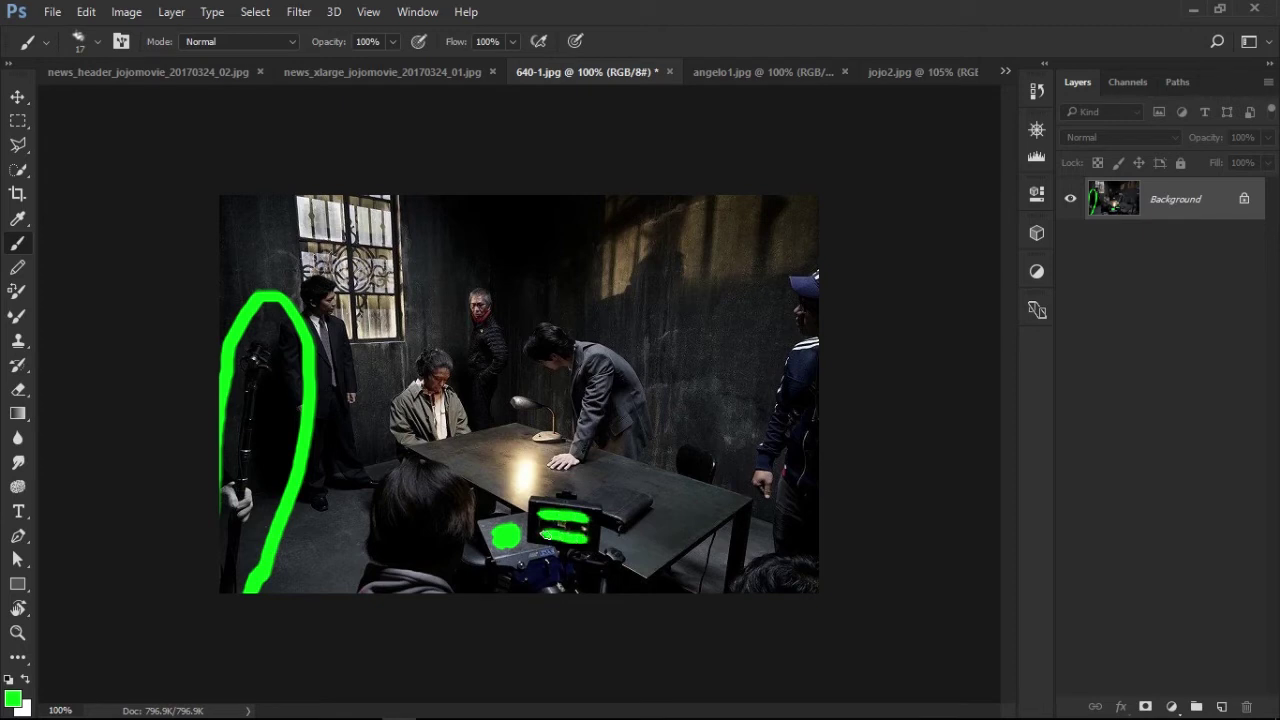
pyautogui.hotkey('ctrl', 'alt', 'z')
pyautogui.hotkey('ctrl', 'alt', 'z')
pyautogui.hotkey('ctrl', 'alt', 'z')
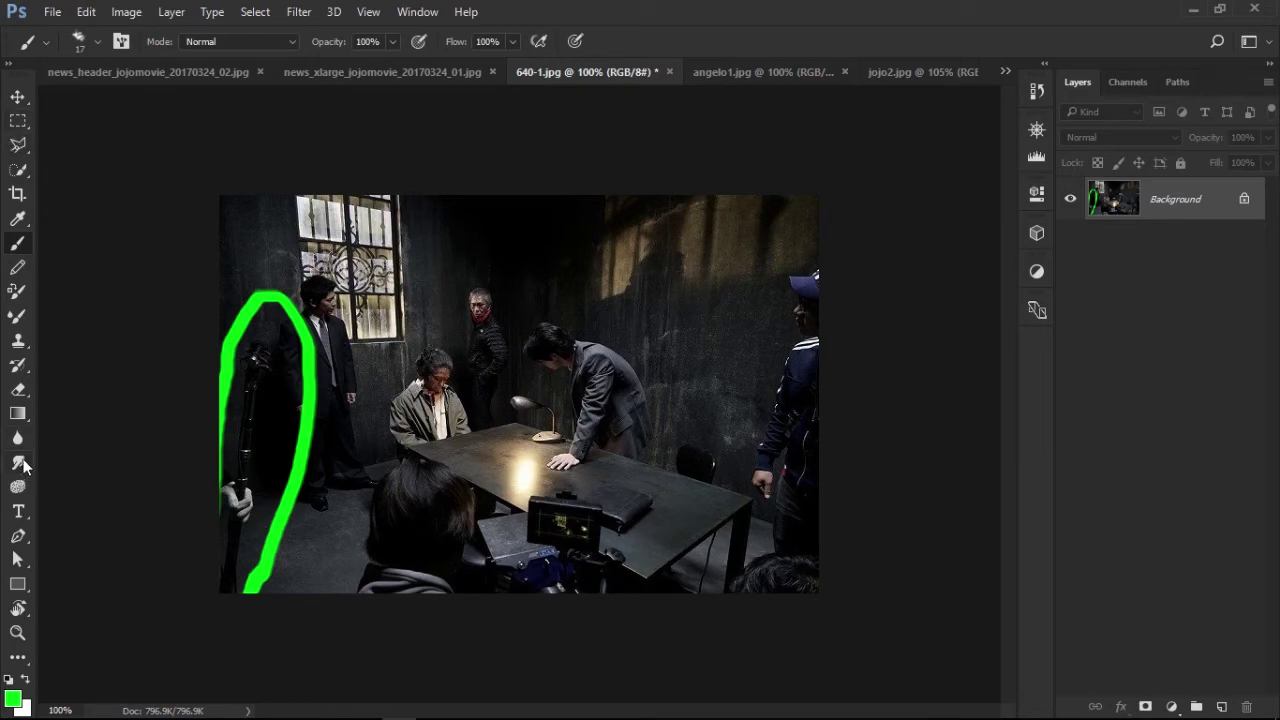
# Zoom in close on the camera monitor, then back out to 500%
pyautogui.press('z')
pyautogui.moveTo(532, 462); pyautogui.dragTo(622, 555)
pyautogui.keyDown('alt'); pyautogui.click(622, 555); pyautogui.keyUp('alt')
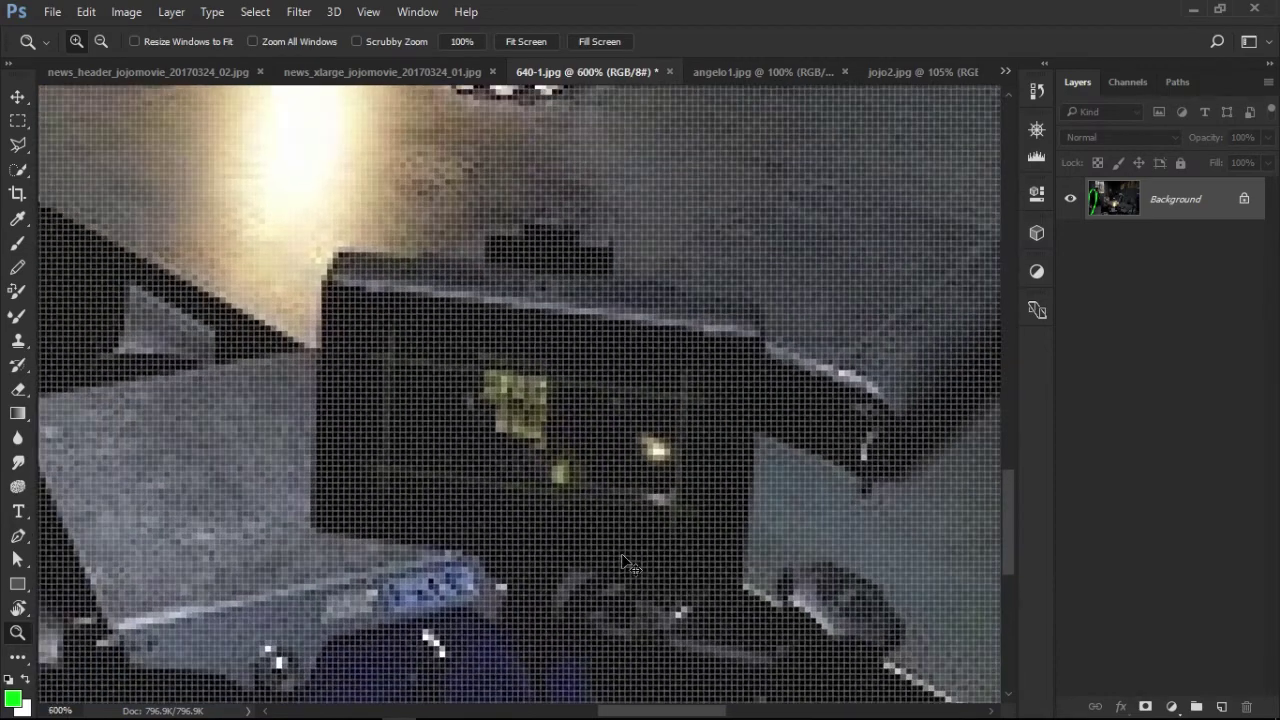
pyautogui.keyDown('alt'); pyautogui.click(622, 556); pyautogui.keyUp('alt')
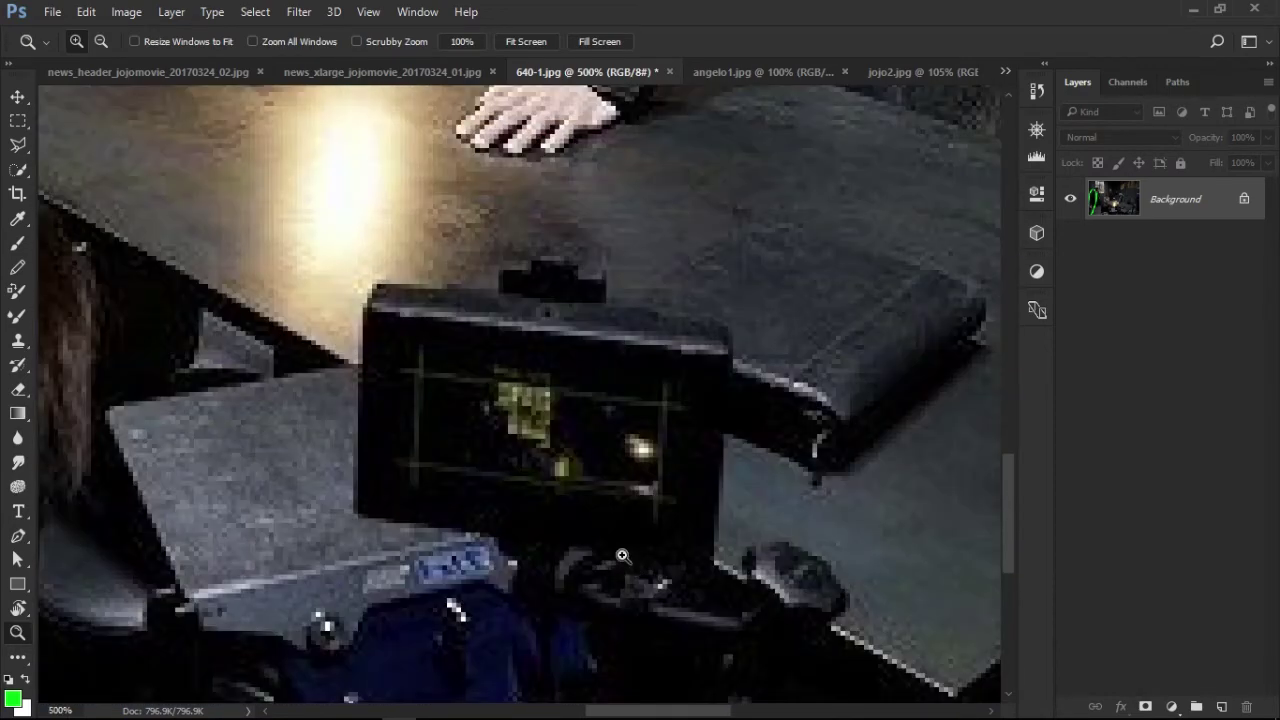
# Set the foreground colour to blue 0066fe
pyautogui.click(13, 698)
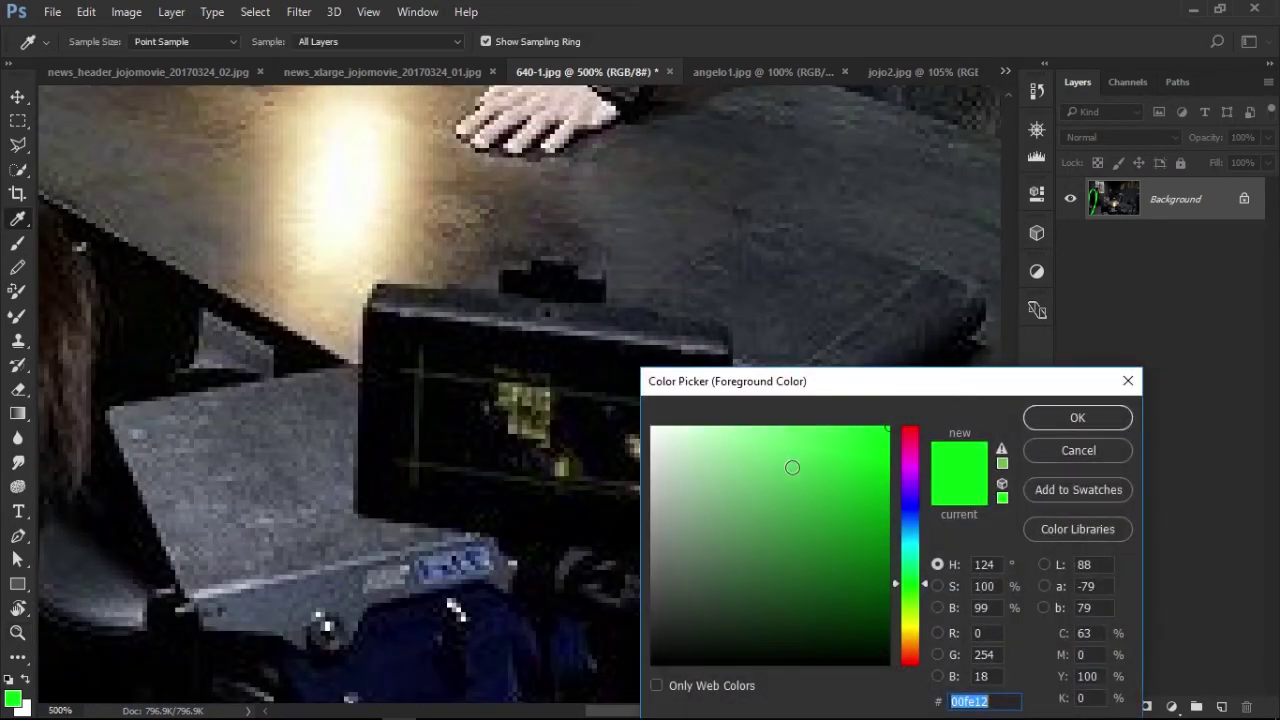
pyautogui.click(909, 526)
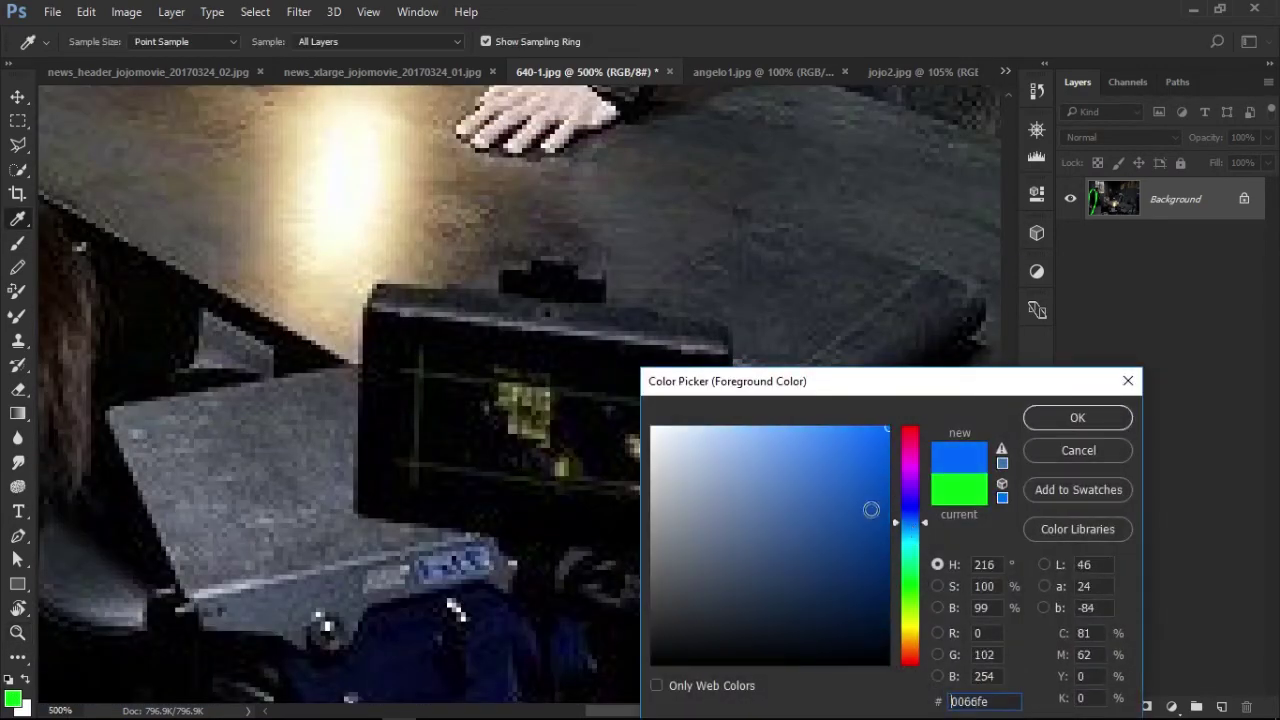
pyautogui.click(1050, 422)
pyautogui.rightClick(563, 469)
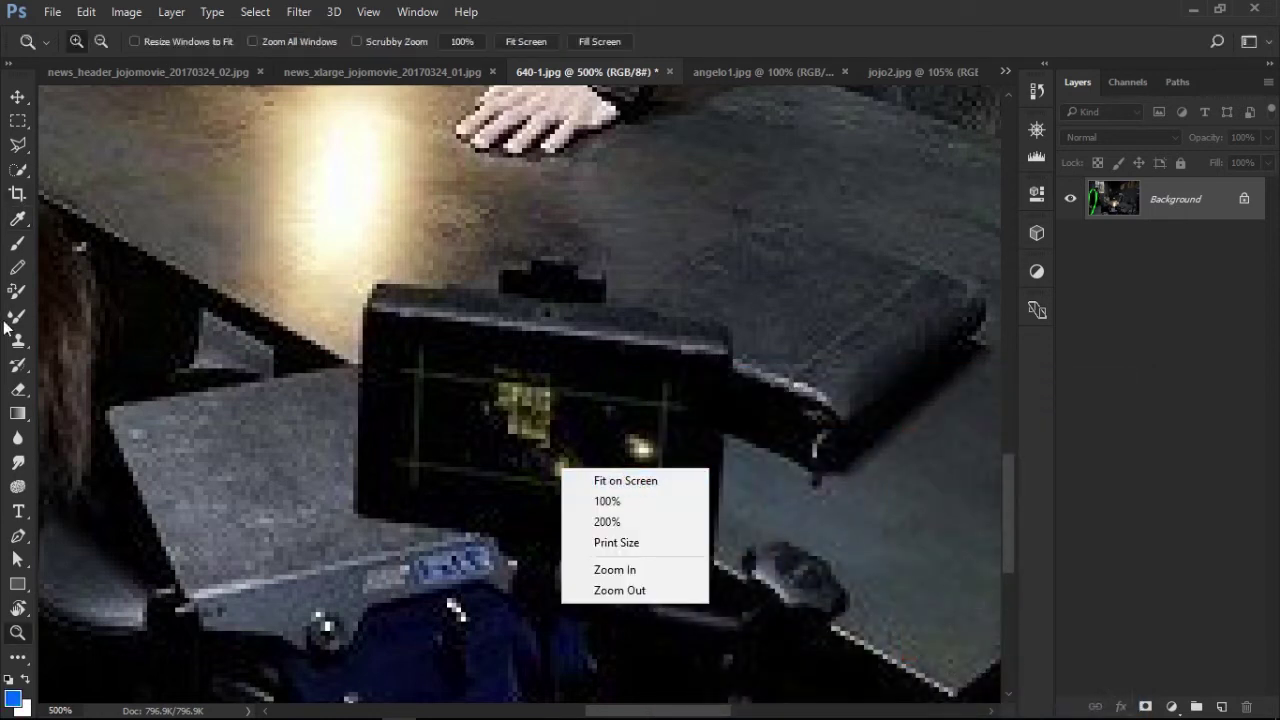
pyautogui.click(24, 258)
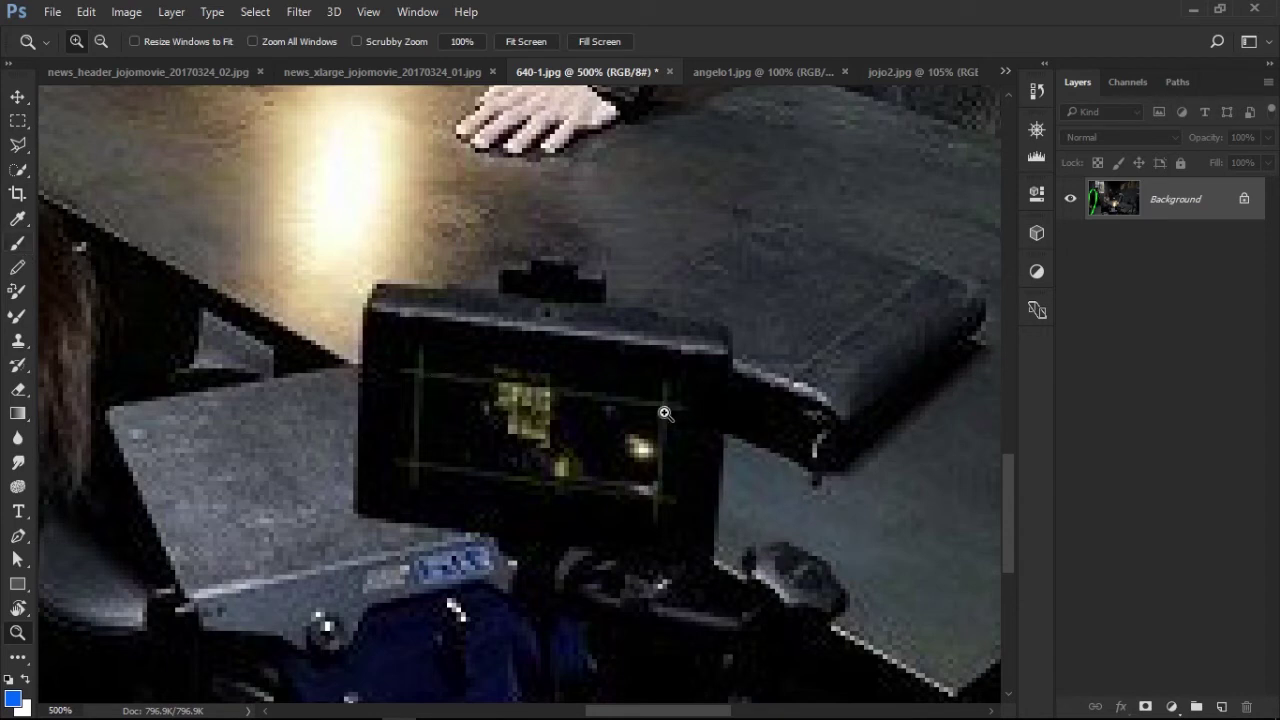
# Switch to the Brush tool at 9 px size
pyautogui.click(22, 246)
pyautogui.rightClick(651, 423)
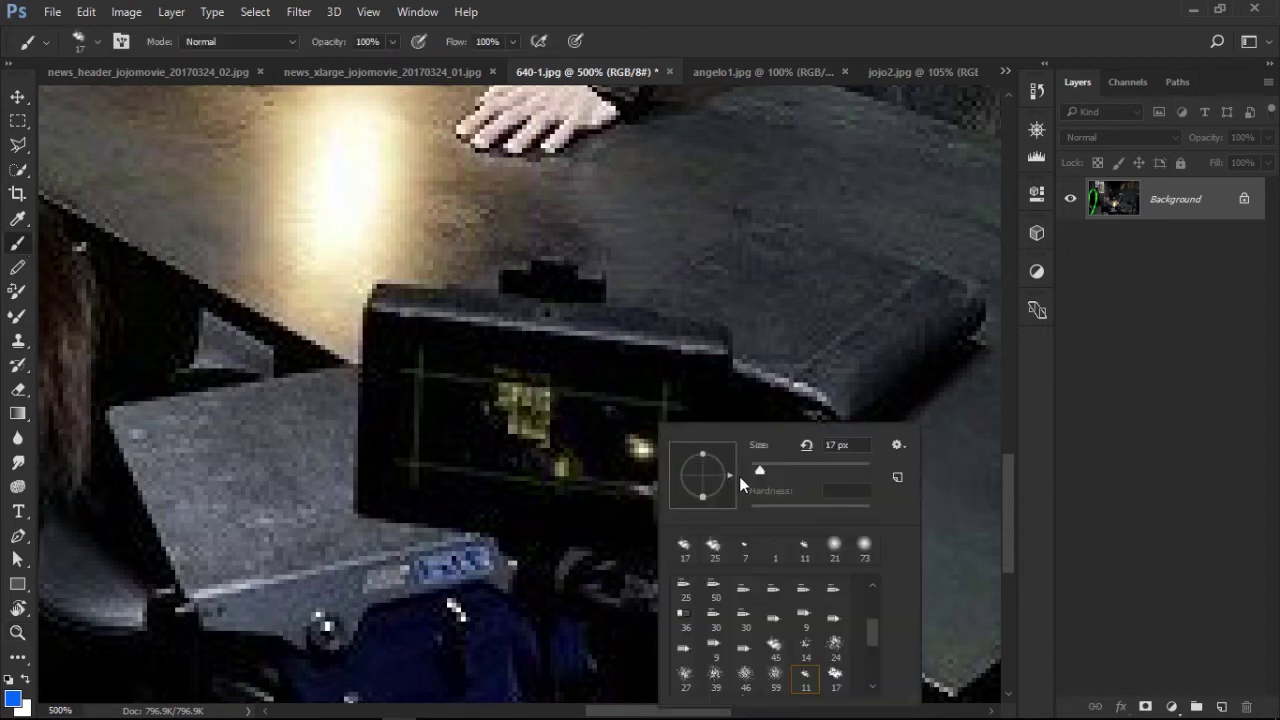
pyautogui.moveTo(768, 476); pyautogui.dragTo(752, 476)
pyautogui.click(945, 30)
# Paint blue lines across the monitor's top and bottom and a curved blue arrow beside it
pyautogui.moveTo(410, 374); pyautogui.dragTo(657, 398)
pyautogui.moveTo(418, 466); pyautogui.dragTo(680, 492)
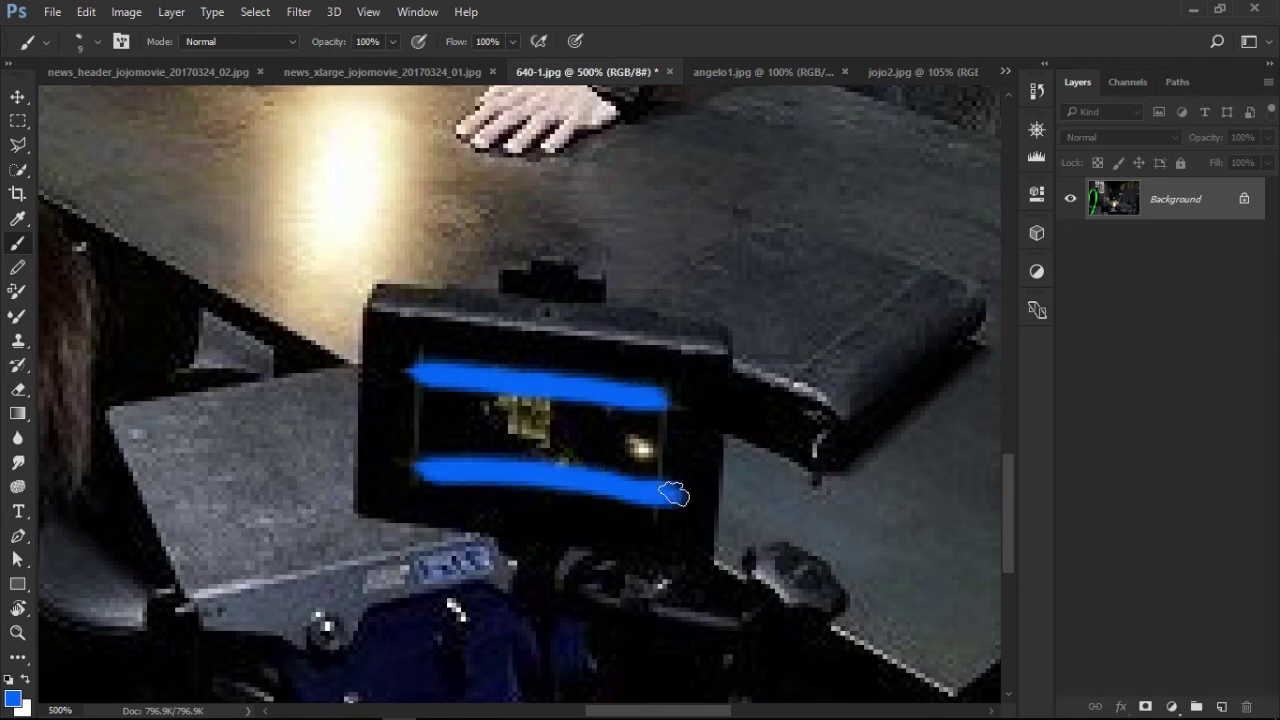
pyautogui.moveTo(862, 420)
pyautogui.mouseDown()
pyautogui.moveTo(843, 442)
pyautogui.moveTo(663, 451)
pyautogui.moveTo(634, 429)
pyautogui.moveTo(657, 459)
pyautogui.mouseUp()
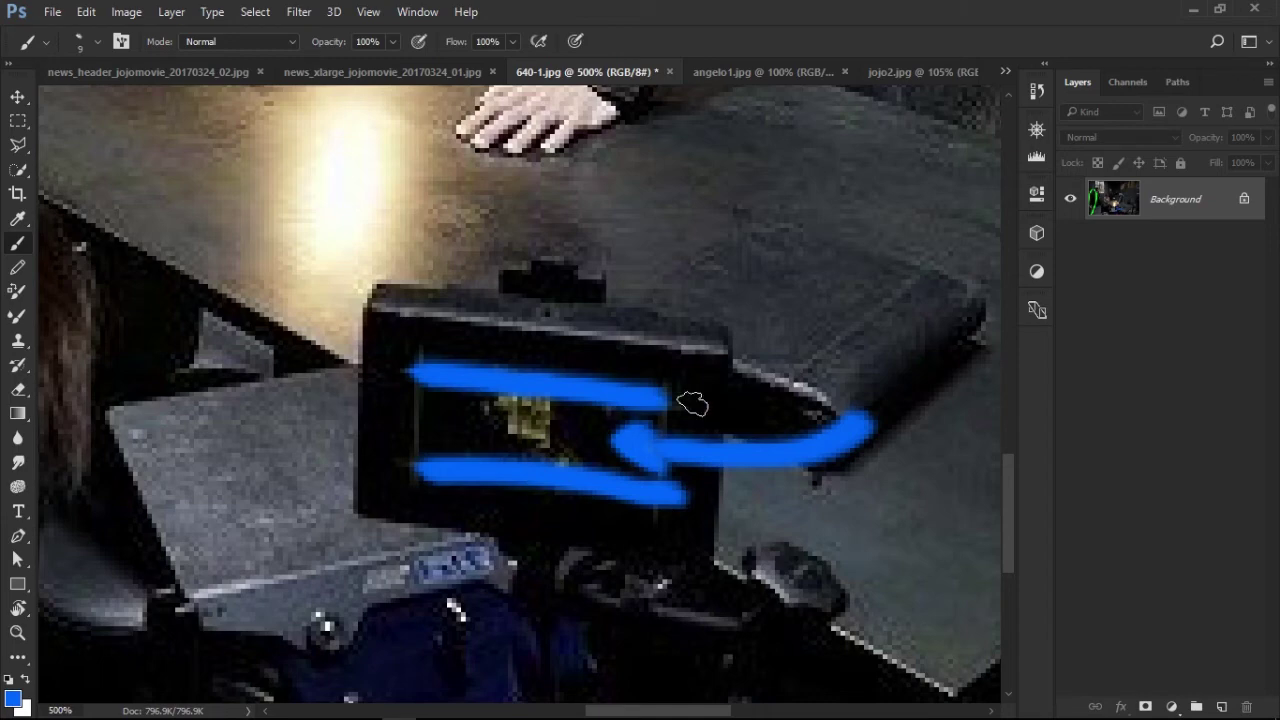
# Circle the background man's head and the crew figures at the right and bottom-right edges in blue
pyautogui.hotkey('ctrl', '0')
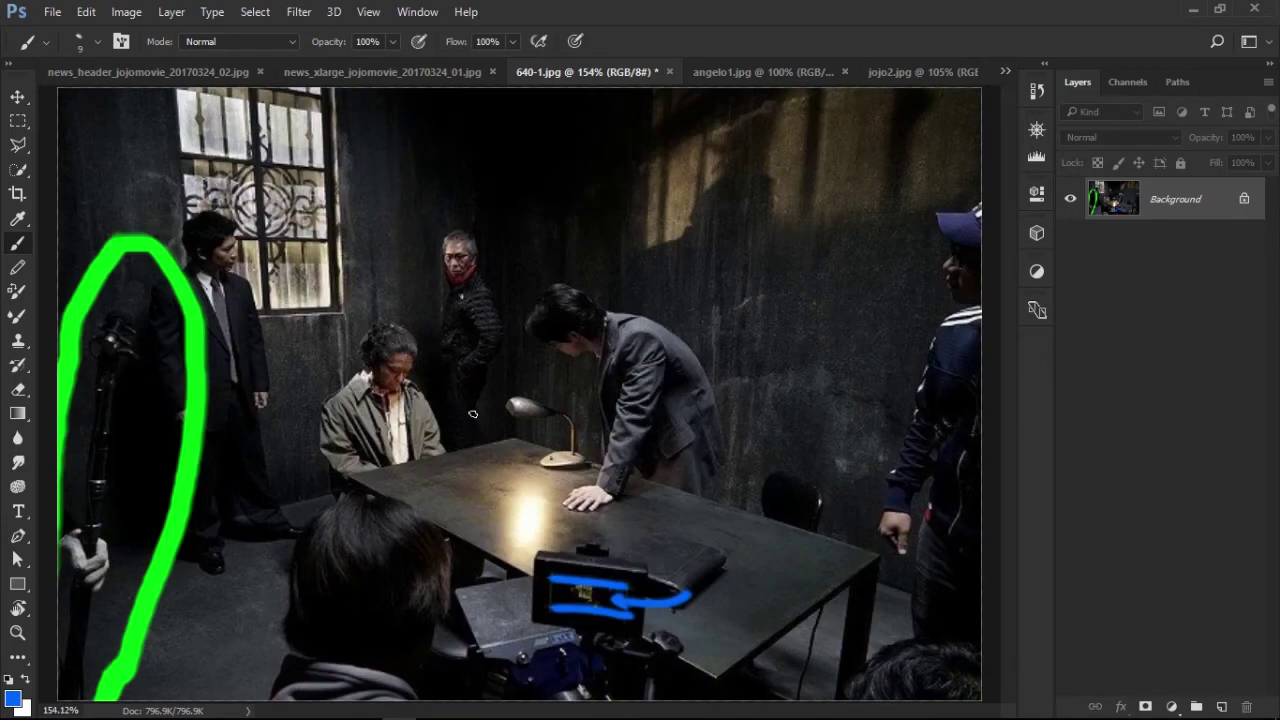
pyautogui.moveTo(492, 231)
pyautogui.mouseDown()
pyautogui.moveTo(436, 252)
pyautogui.moveTo(445, 311)
pyautogui.moveTo(513, 274)
pyautogui.moveTo(509, 243)
pyautogui.moveTo(462, 219)
pyautogui.mouseUp()
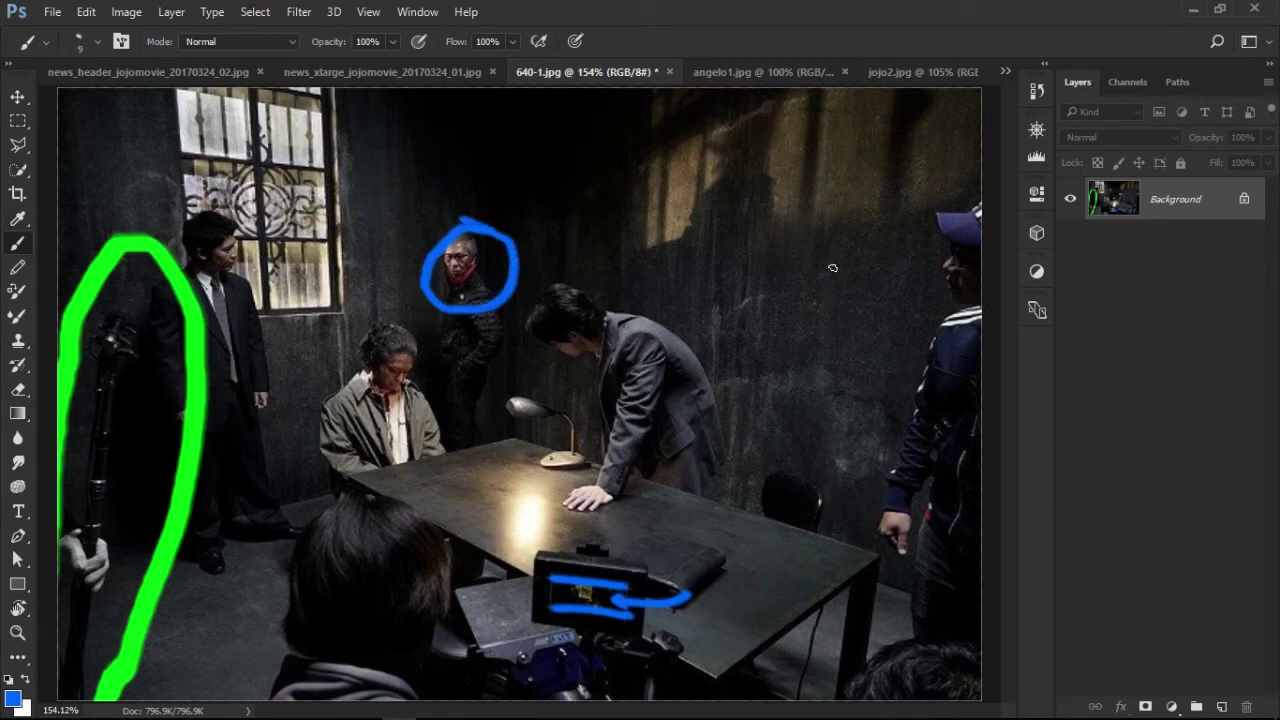
pyautogui.hotkey('ctrl', '1')
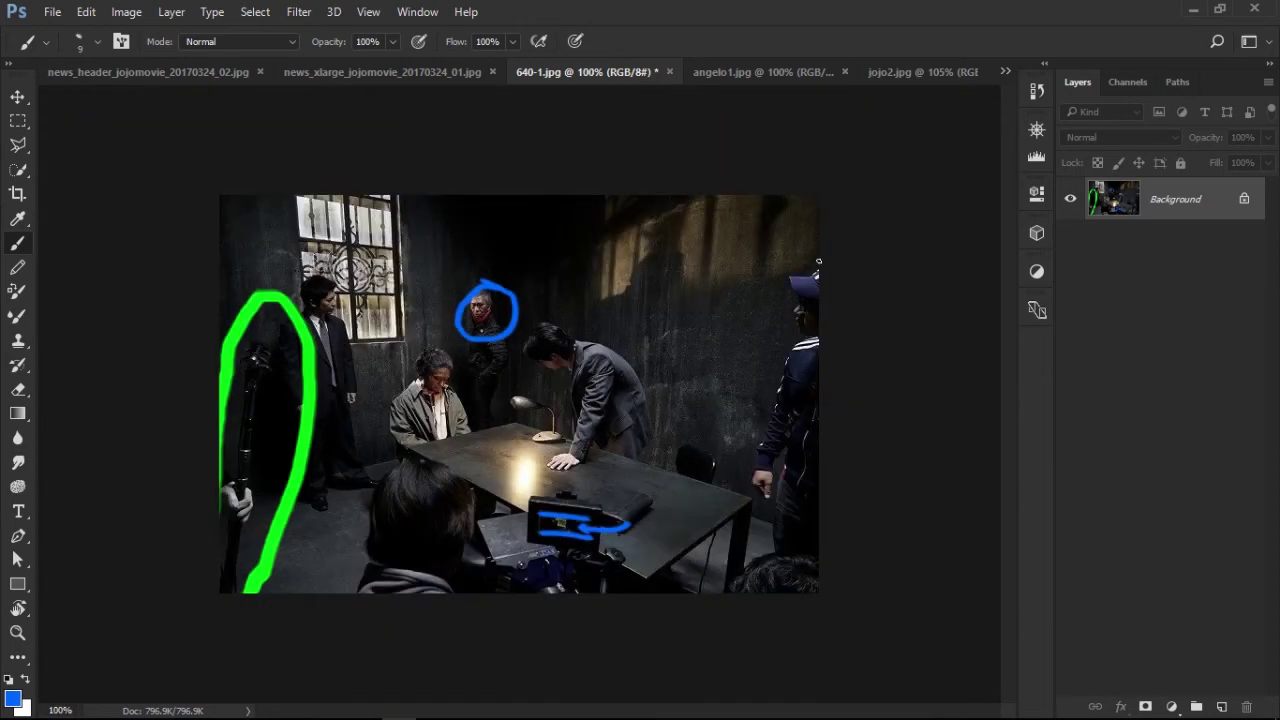
pyautogui.moveTo(818, 268)
pyautogui.mouseDown()
pyautogui.moveTo(798, 262)
pyautogui.moveTo(736, 481)
pyautogui.moveTo(767, 531)
pyautogui.mouseUp()
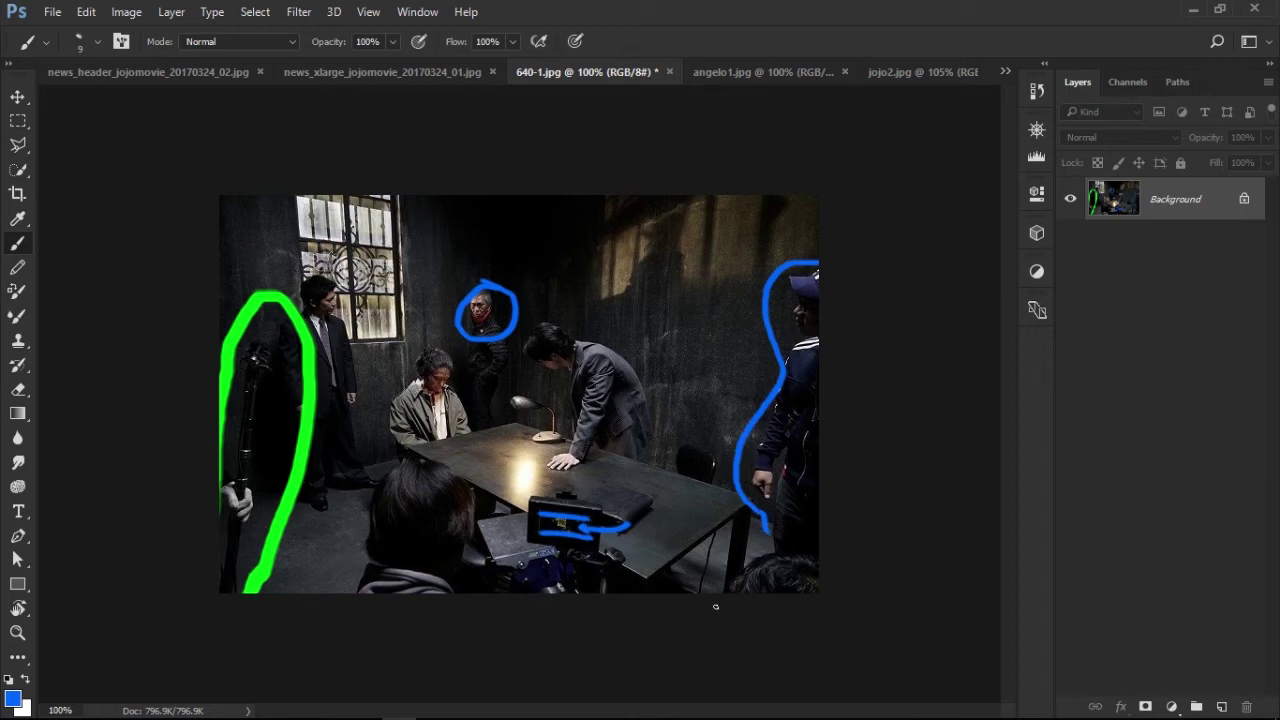
pyautogui.moveTo(728, 607)
pyautogui.mouseDown()
pyautogui.moveTo(732, 577)
pyautogui.moveTo(756, 553)
pyautogui.moveTo(822, 538)
pyautogui.mouseUp()
pyautogui.moveTo(727, 590); pyautogui.dragTo(732, 568)
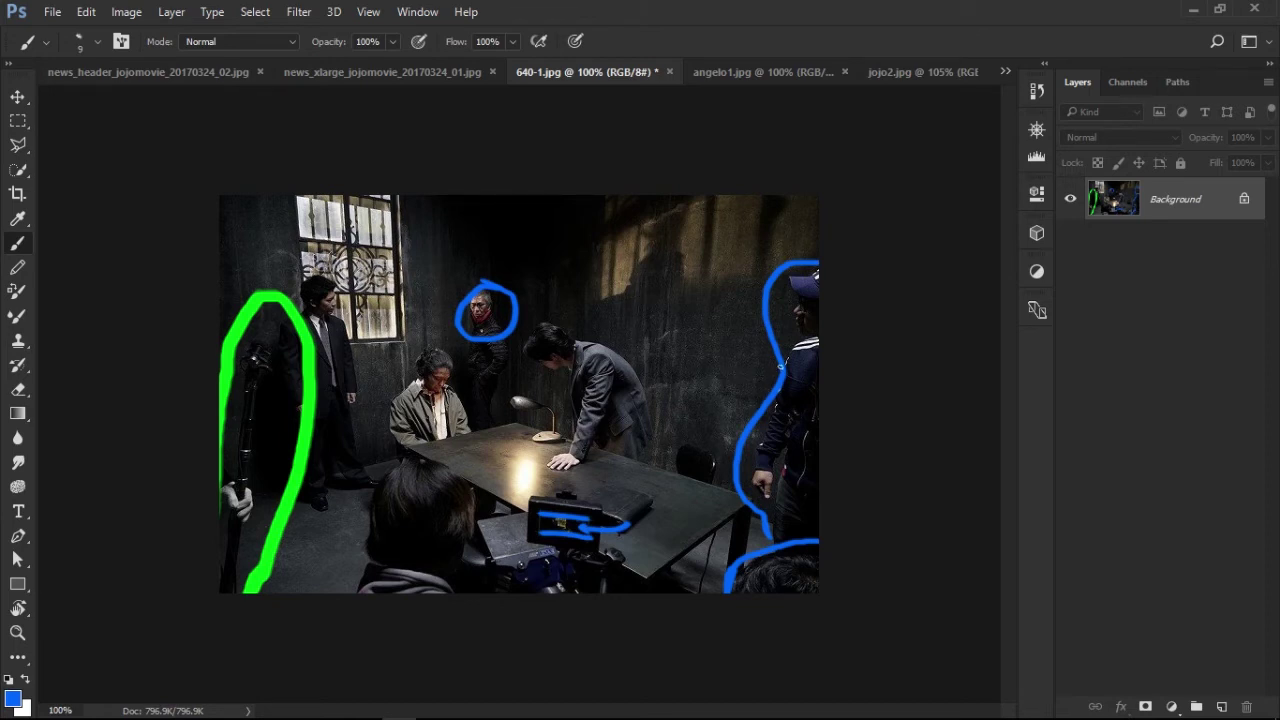
# Circle the desk lamp in blue with a downward arrow, undoing stray marks on the tie and camera
pyautogui.moveTo(355, 345)
pyautogui.mouseDown()
pyautogui.moveTo(379, 480)
pyautogui.moveTo(330, 529)
pyautogui.moveTo(286, 468)
pyautogui.moveTo(267, 394)
pyautogui.moveTo(292, 258)
pyautogui.moveTo(344, 264)
pyautogui.moveTo(372, 330)
pyautogui.moveTo(312, 322)
pyautogui.moveTo(318, 392)
pyautogui.moveTo(348, 340)
pyautogui.moveTo(325, 313)
pyautogui.mouseUp()
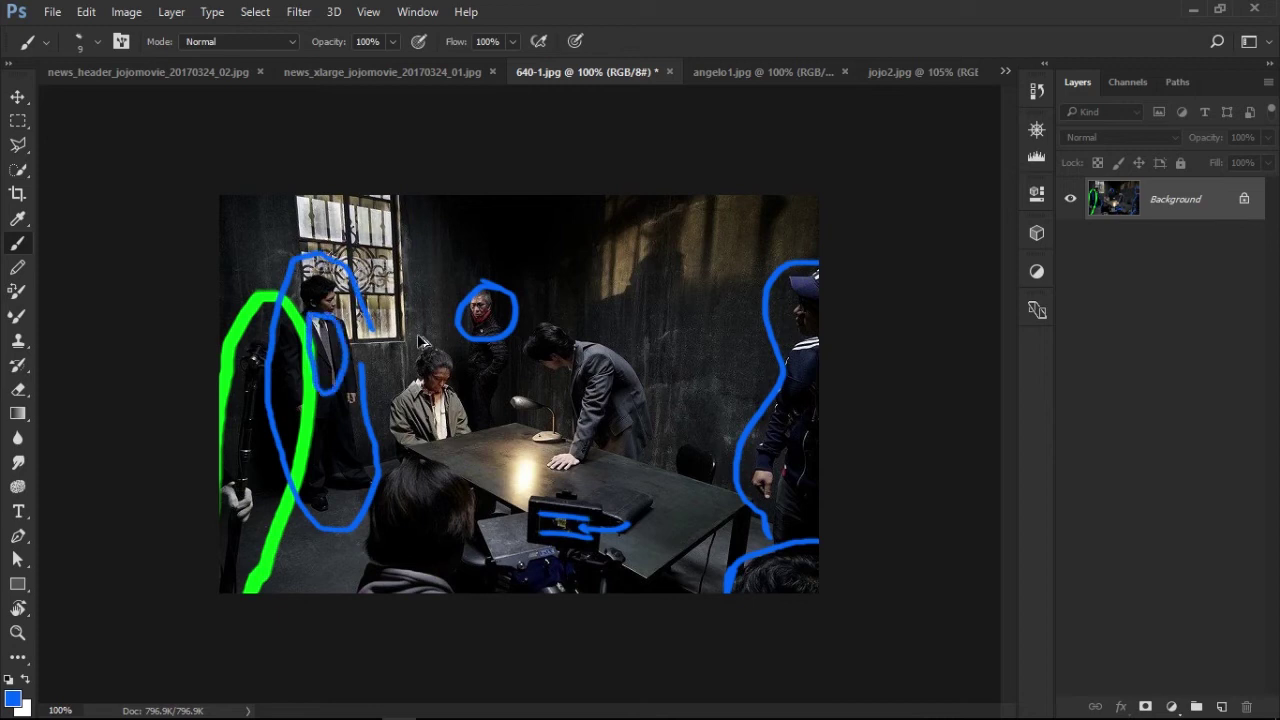
pyautogui.hotkey('ctrl', 'z')
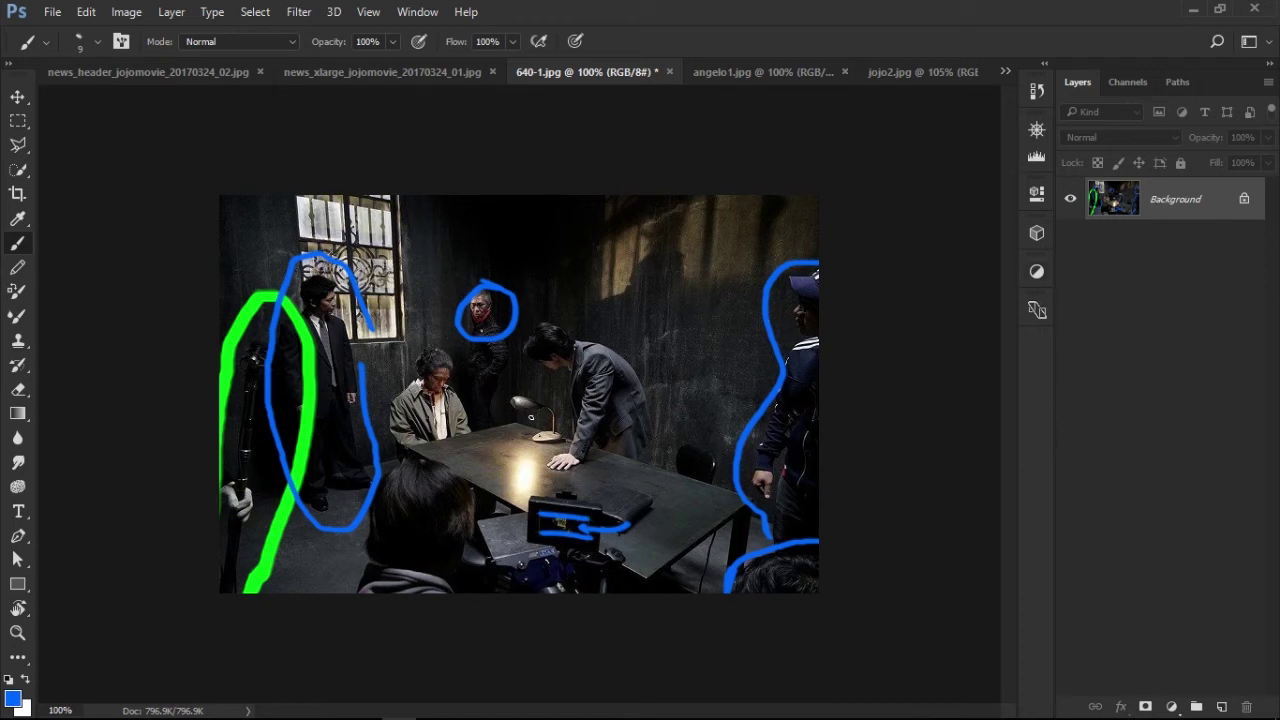
pyautogui.moveTo(537, 418)
pyautogui.mouseDown()
pyautogui.moveTo(503, 398)
pyautogui.moveTo(542, 388)
pyautogui.moveTo(558, 405)
pyautogui.mouseUp()
pyautogui.moveTo(518, 404)
pyautogui.mouseDown()
pyautogui.moveTo(522, 439)
pyautogui.moveTo(534, 434)
pyautogui.moveTo(525, 462)
pyautogui.moveTo(516, 444)
pyautogui.mouseUp()
pyautogui.moveTo(509, 532); pyautogui.dragTo(516, 520)
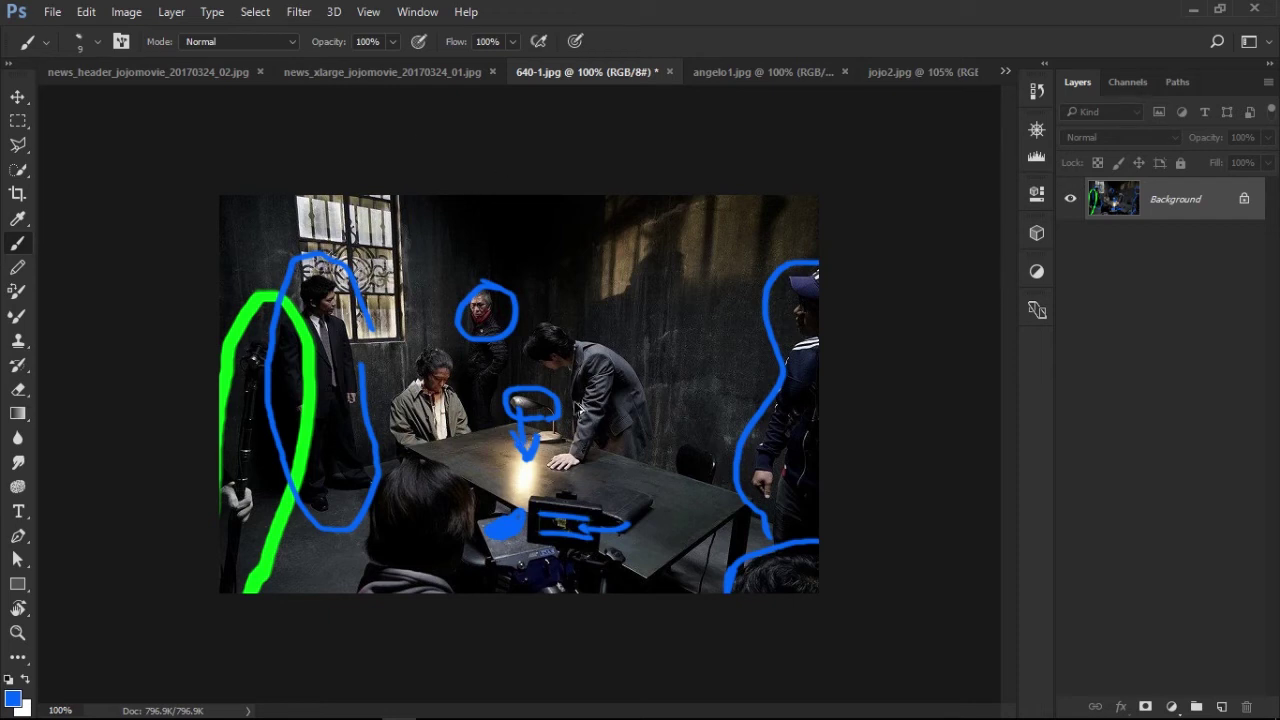
pyautogui.hotkey('ctrl', 'z')
# Circle the box on the table and add a blue arrow over the bending man's arm
pyautogui.moveTo(568, 374); pyautogui.dragTo(571, 375)
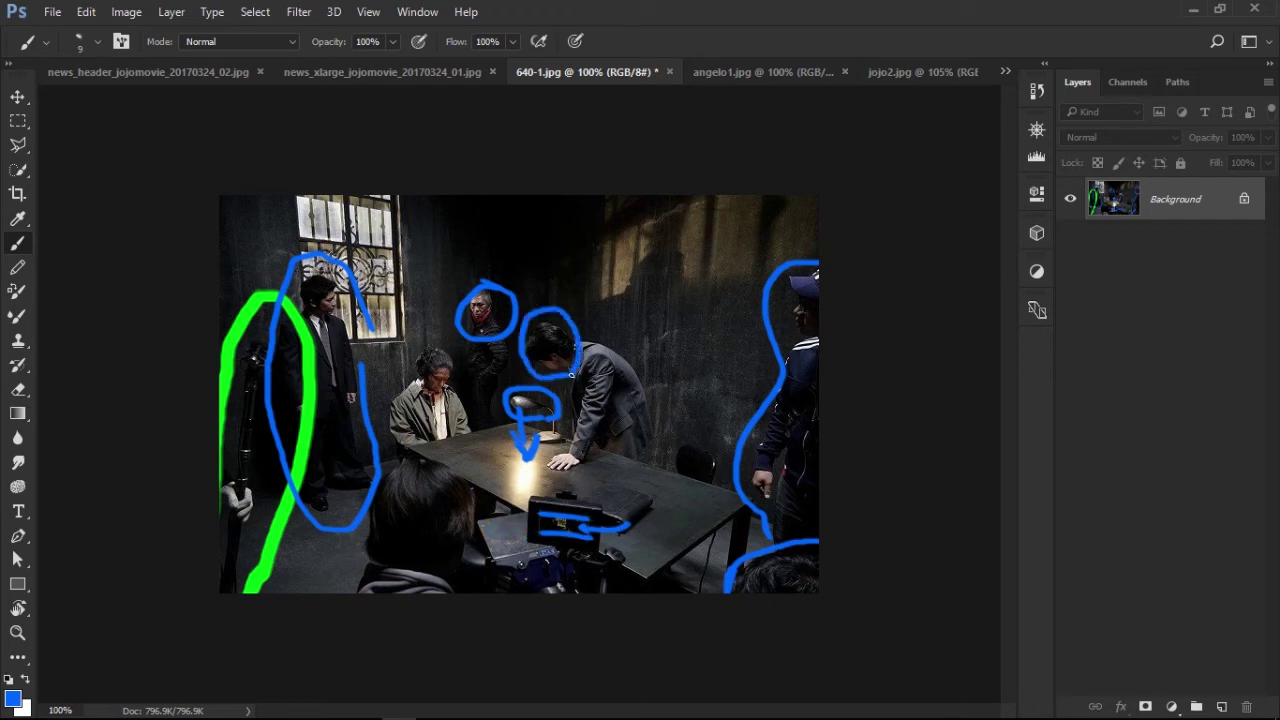
pyautogui.hotkey('ctrl', 'z')
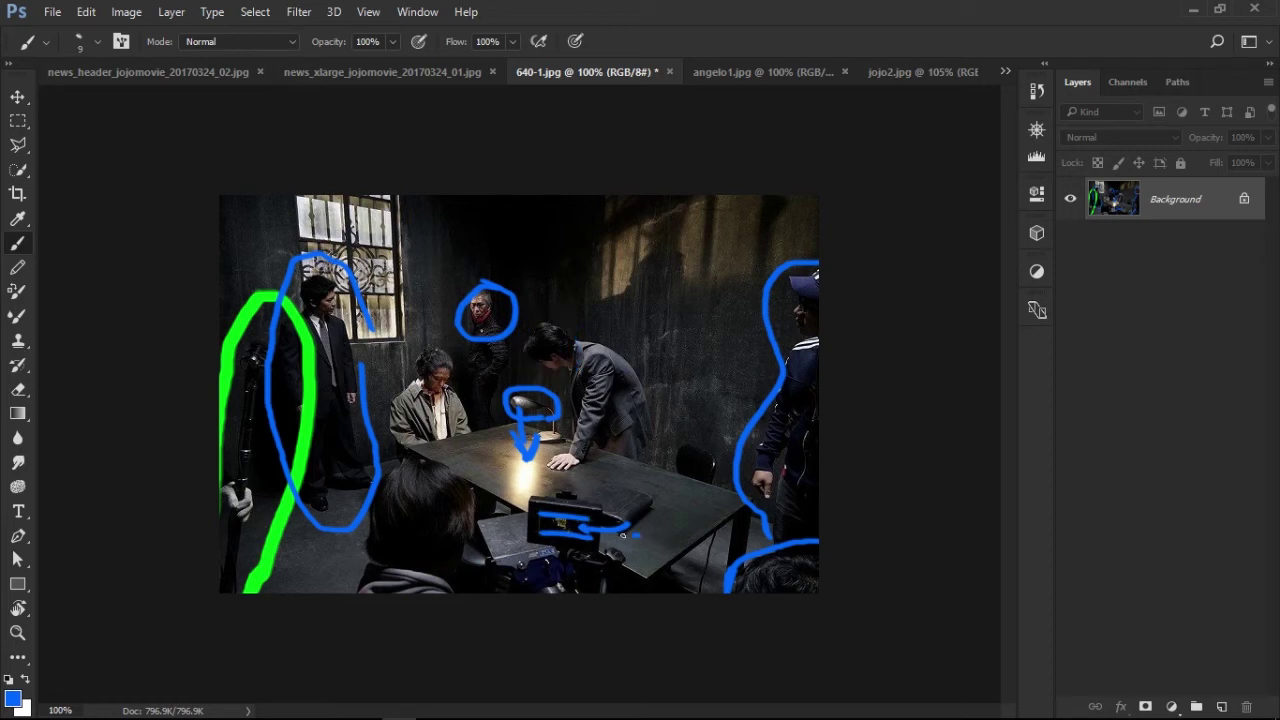
pyautogui.moveTo(622, 535)
pyautogui.mouseDown()
pyautogui.moveTo(605, 460)
pyautogui.moveTo(686, 496)
pyautogui.moveTo(622, 540)
pyautogui.mouseUp()
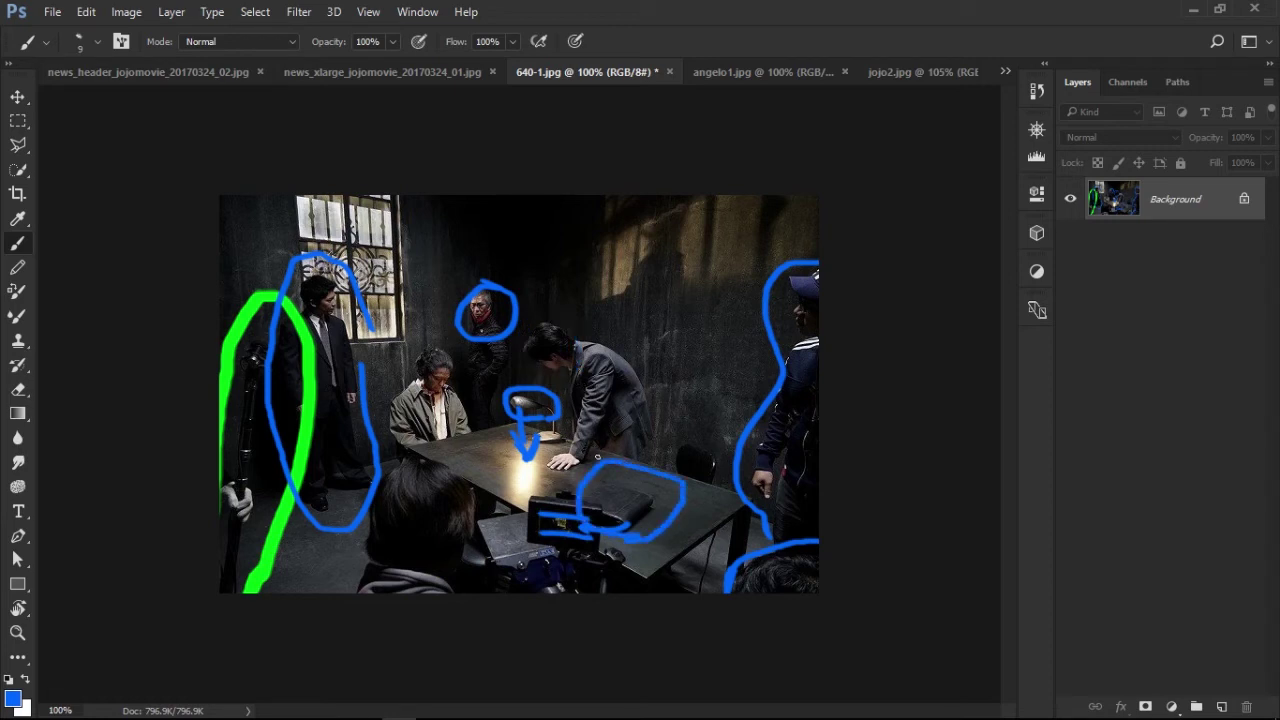
pyautogui.moveTo(597, 457)
pyautogui.mouseDown()
pyautogui.moveTo(590, 405)
pyautogui.moveTo(604, 428)
pyautogui.mouseUp()
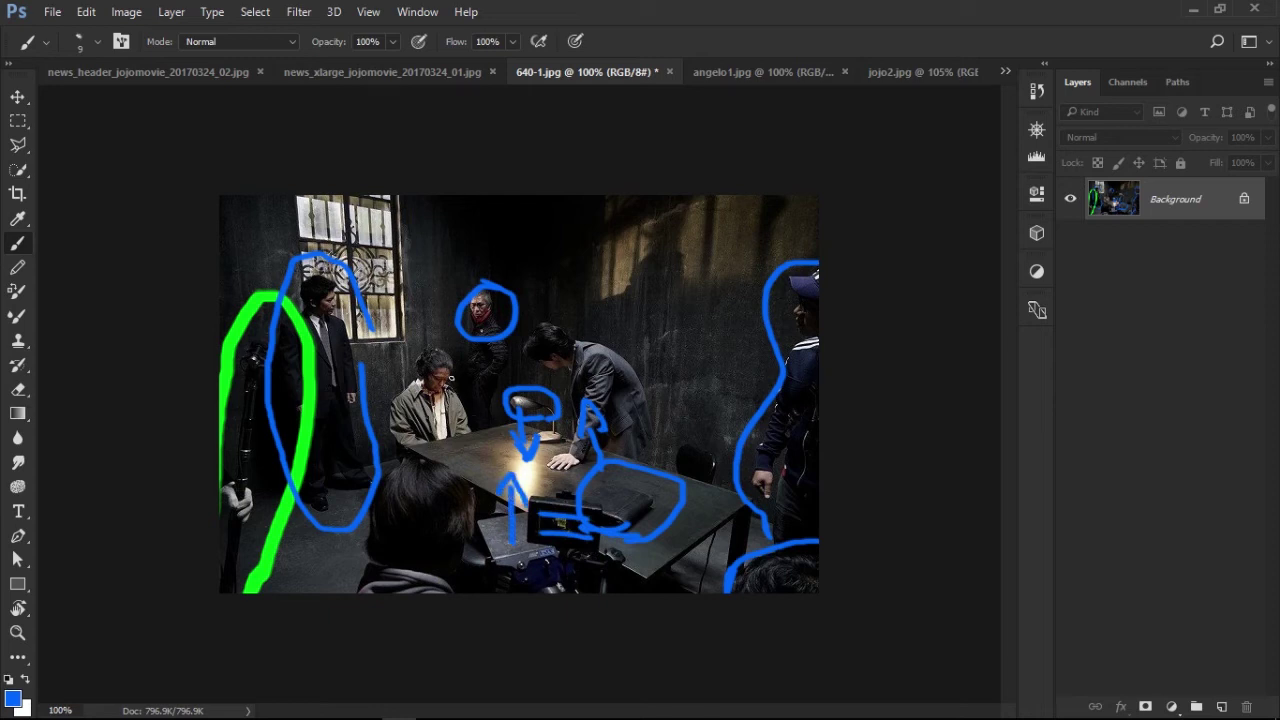
pyautogui.moveTo(451, 377)
pyautogui.mouseDown()
pyautogui.moveTo(446, 402)
pyautogui.moveTo(420, 368)
pyautogui.moveTo(452, 380)
pyautogui.moveTo(447, 390)
pyautogui.mouseUp()
pyautogui.hotkey('ctrl', 'z')
pyautogui.click(1033, 158)
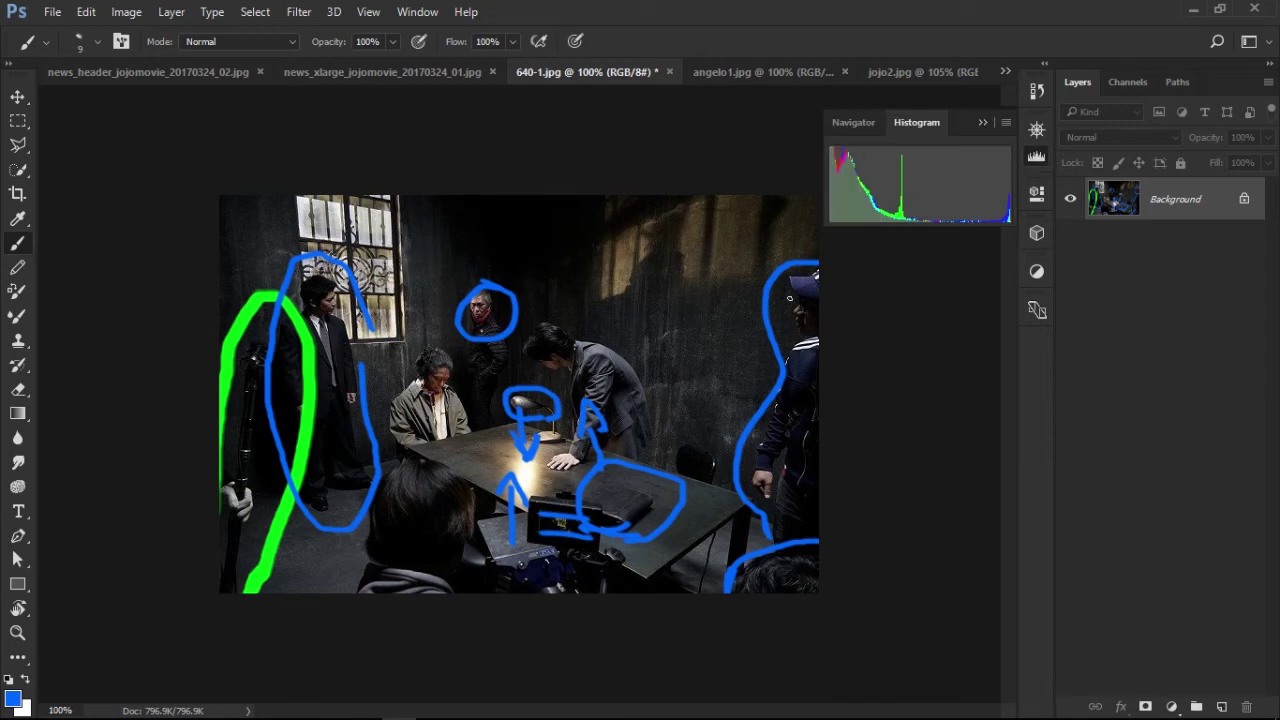
# Add blue marks at the right, top and top-left, then set the brush colour to red (ff0000)
pyautogui.moveTo(712, 334)
pyautogui.mouseDown()
pyautogui.moveTo(695, 356)
pyautogui.moveTo(742, 336)
pyautogui.moveTo(722, 362)
pyautogui.mouseUp()
pyautogui.moveTo(537, 232)
pyautogui.mouseDown()
pyautogui.moveTo(502, 217)
pyautogui.moveTo(523, 220)
pyautogui.mouseUp()
pyautogui.moveTo(256, 224)
pyautogui.mouseDown()
pyautogui.moveTo(238, 262)
pyautogui.moveTo(259, 236)
pyautogui.mouseUp()
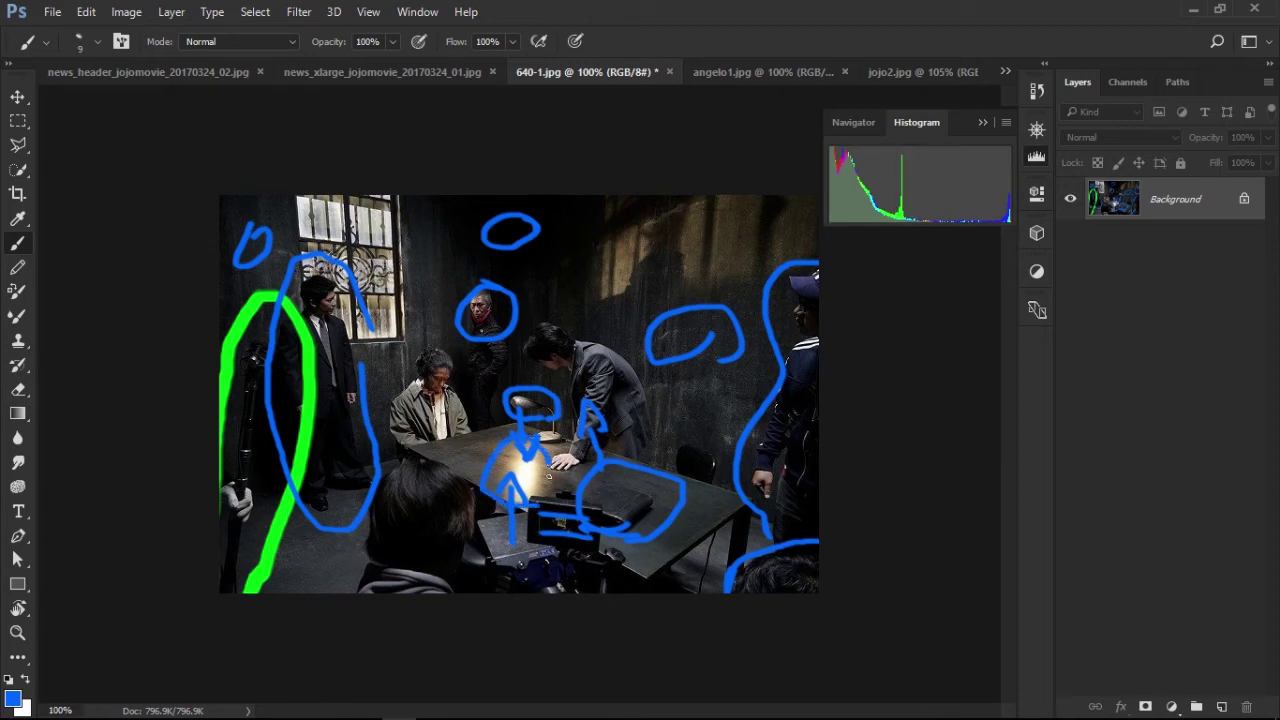
pyautogui.click(13, 697)
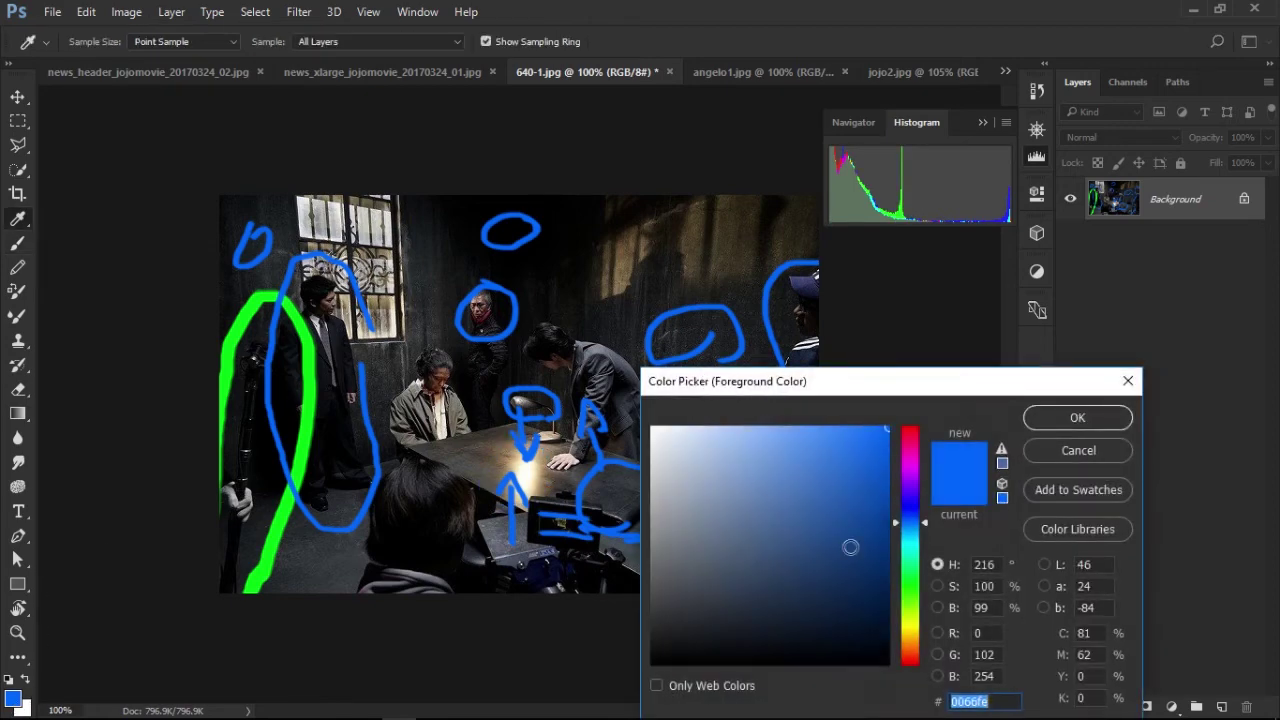
pyautogui.write('ff0000')
pyautogui.press('Return')
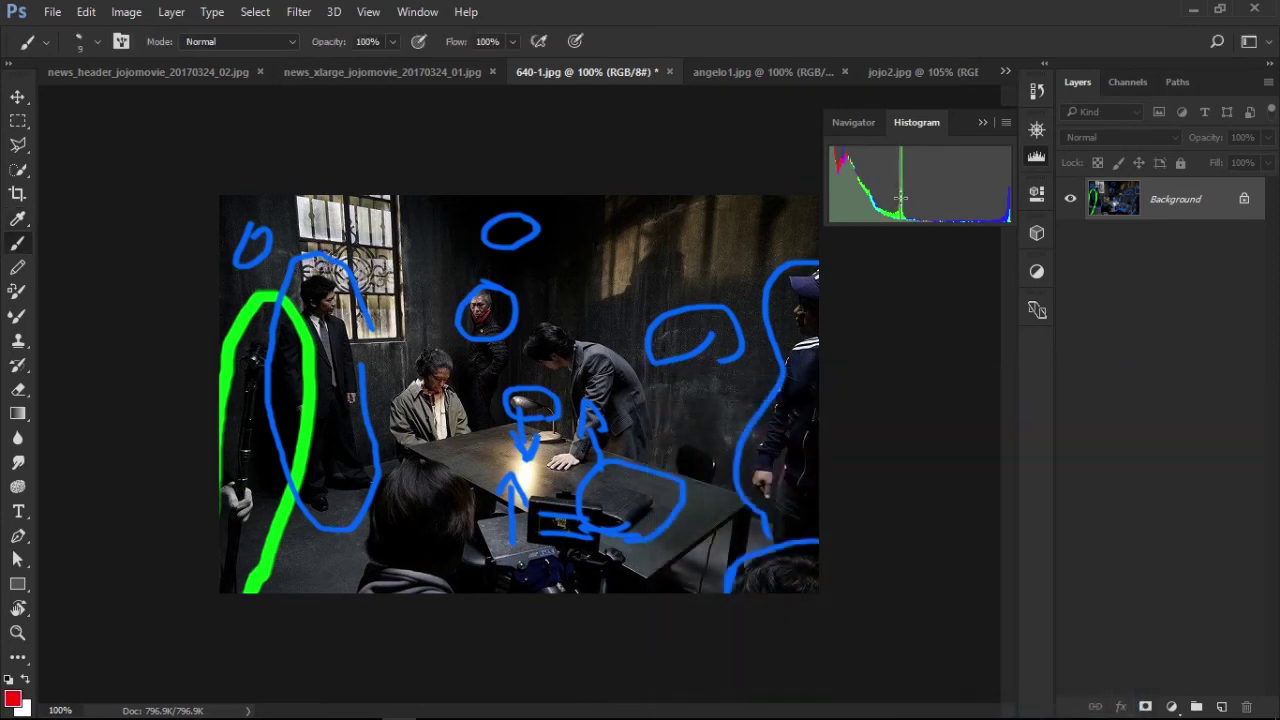
# Circle the lit table lamp, the lamp-and-hand area and the upper-right wall in red
pyautogui.moveTo(548, 496)
pyautogui.mouseDown()
pyautogui.moveTo(500, 510)
pyautogui.moveTo(546, 484)
pyautogui.moveTo(532, 506)
pyautogui.mouseUp()
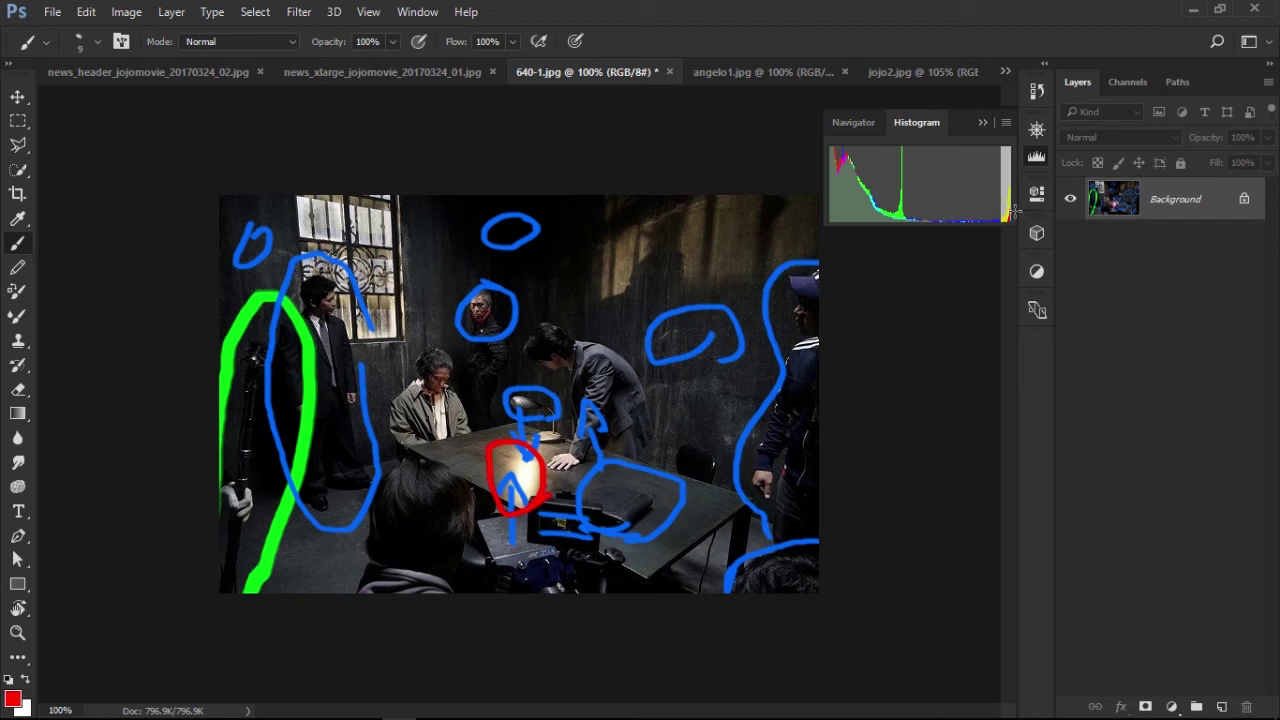
pyautogui.moveTo(568, 444)
pyautogui.mouseDown()
pyautogui.moveTo(488, 386)
pyautogui.moveTo(532, 512)
pyautogui.moveTo(486, 420)
pyautogui.moveTo(416, 412)
pyautogui.moveTo(458, 396)
pyautogui.moveTo(434, 362)
pyautogui.moveTo(436, 396)
pyautogui.mouseUp()
pyautogui.moveTo(639, 288)
pyautogui.mouseDown()
pyautogui.moveTo(676, 224)
pyautogui.moveTo(705, 265)
pyautogui.moveTo(590, 276)
pyautogui.mouseUp()
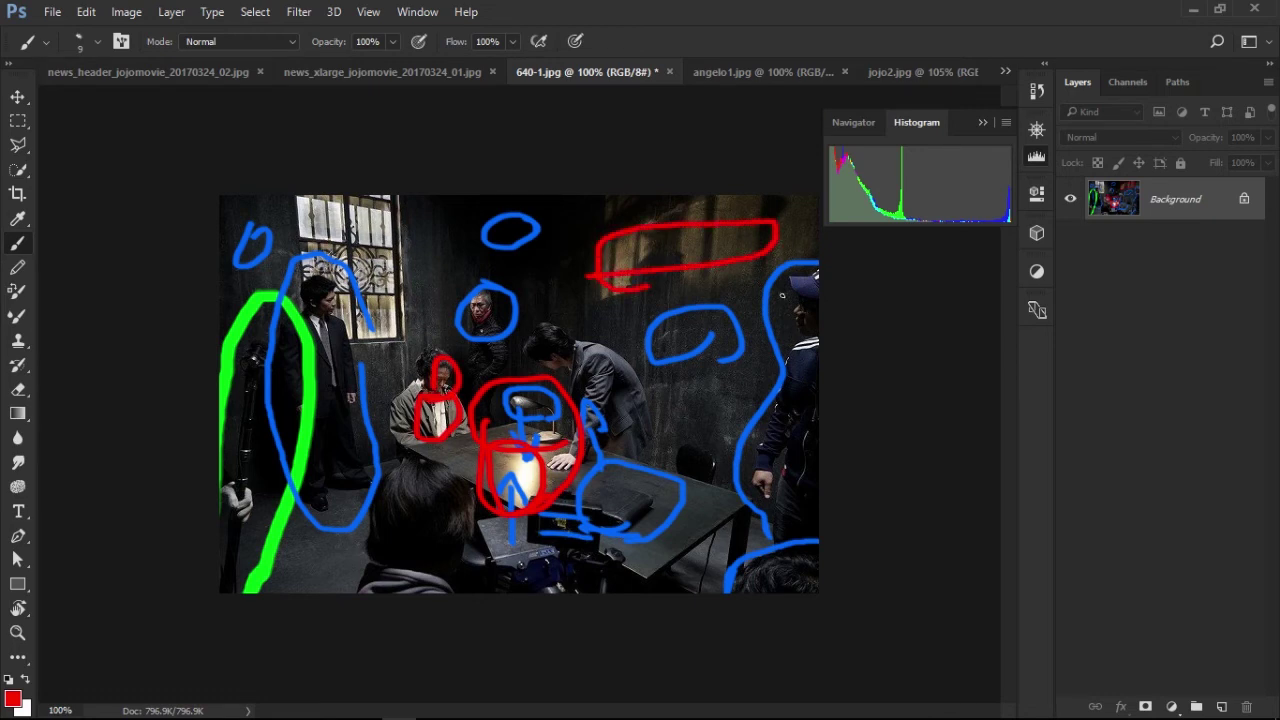
pyautogui.click(338, 74)
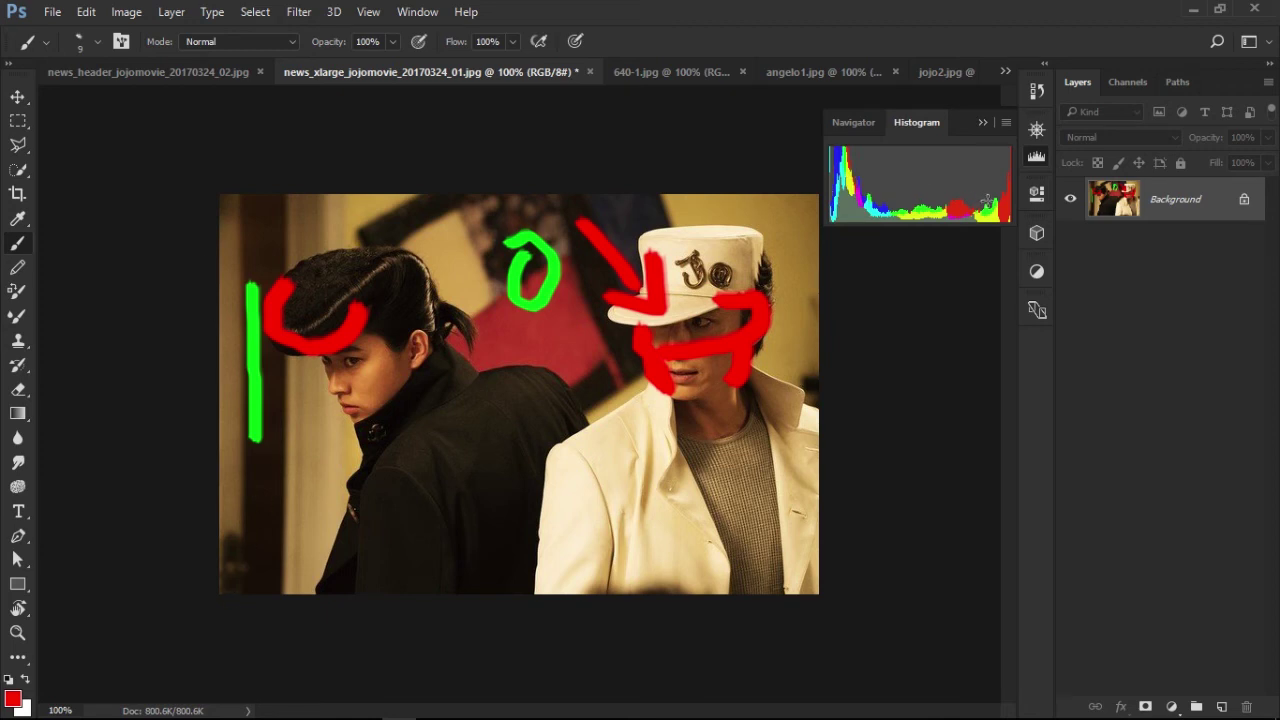
# Circle the white coat in red and select the bright end of the histogram
pyautogui.moveTo(987, 200); pyautogui.dragTo(1018, 199)
pyautogui.moveTo(624, 468); pyautogui.dragTo(636, 462)
pyautogui.moveTo(856, 214); pyautogui.dragTo(945, 210)
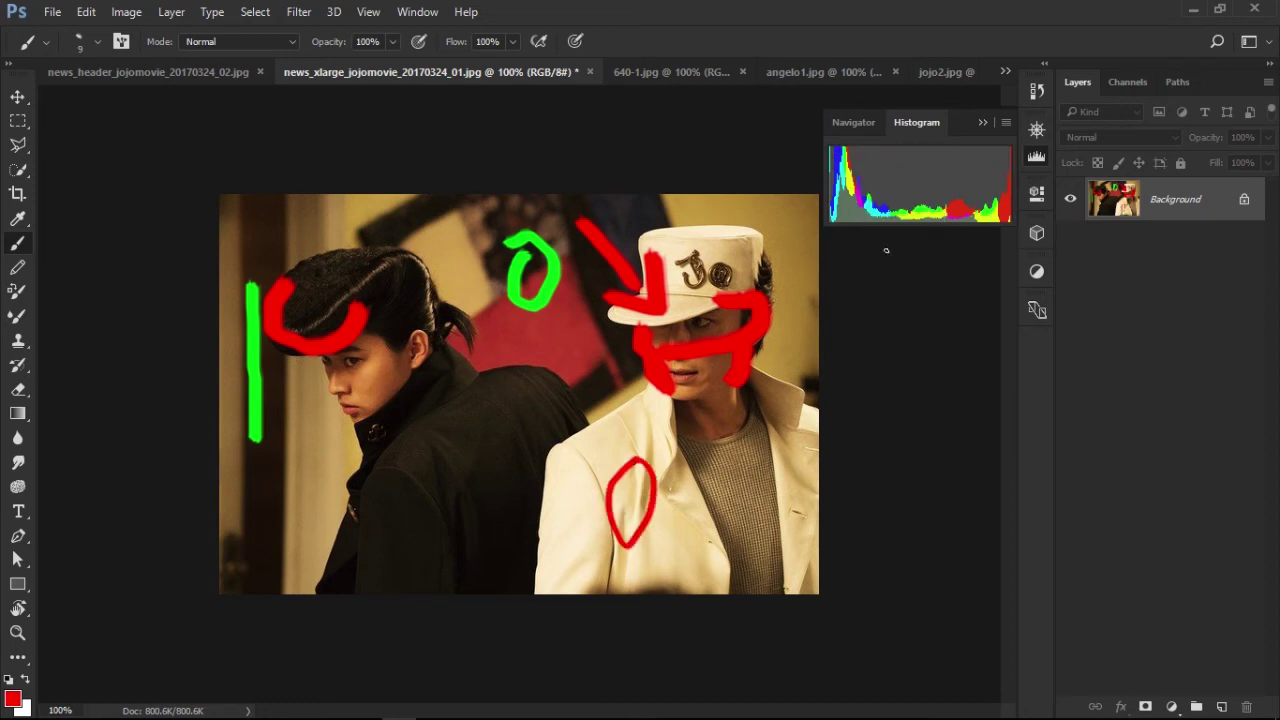
pyautogui.moveTo(889, 210); pyautogui.dragTo(966, 207)
# On the header still, add red marks by the curtain, the wall and the lower-right hand
pyautogui.hotkey('ctrl', 'shift', 'Tab')
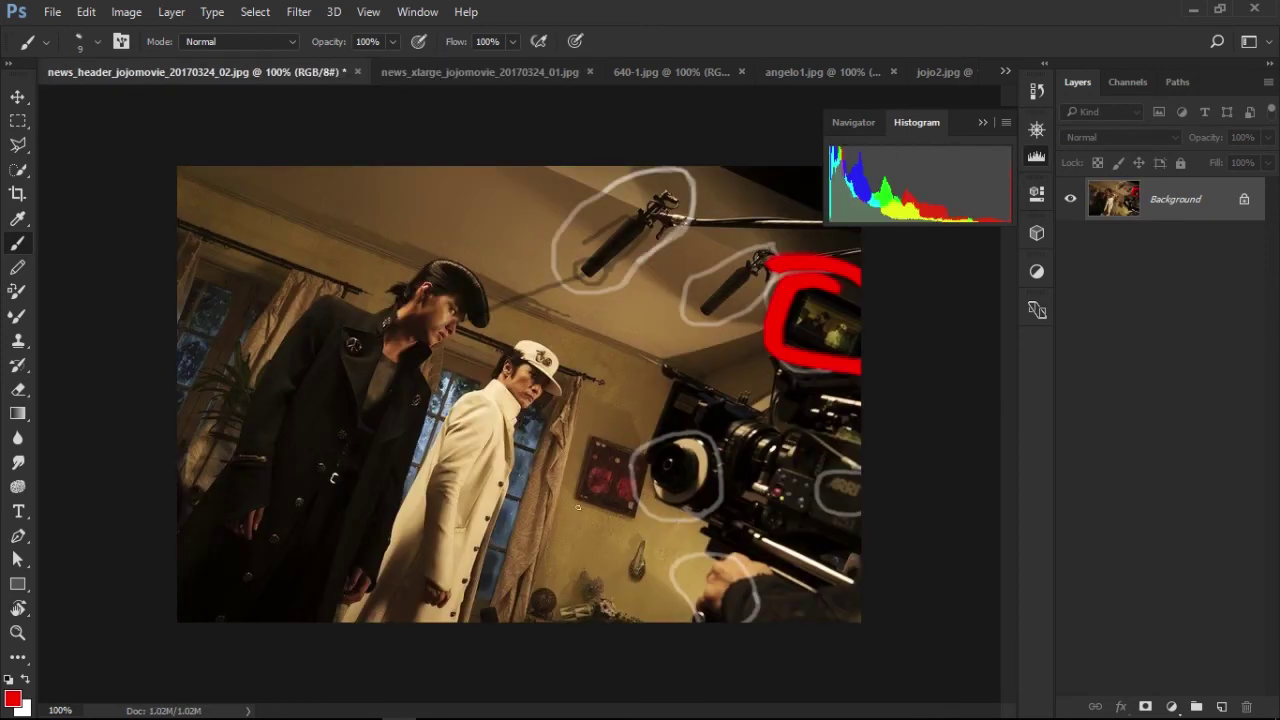
pyautogui.moveTo(609, 363); pyautogui.dragTo(612, 366)
pyautogui.moveTo(281, 268); pyautogui.dragTo(302, 261)
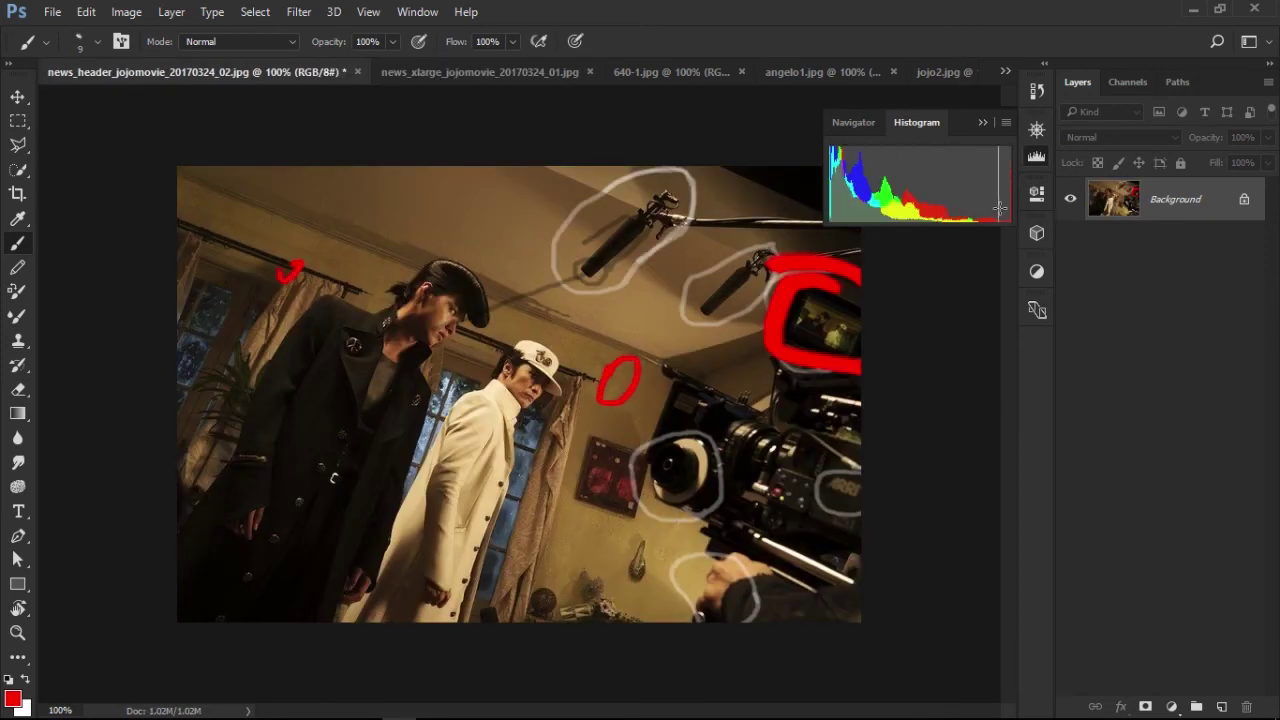
pyautogui.moveTo(644, 596); pyautogui.dragTo(652, 590)
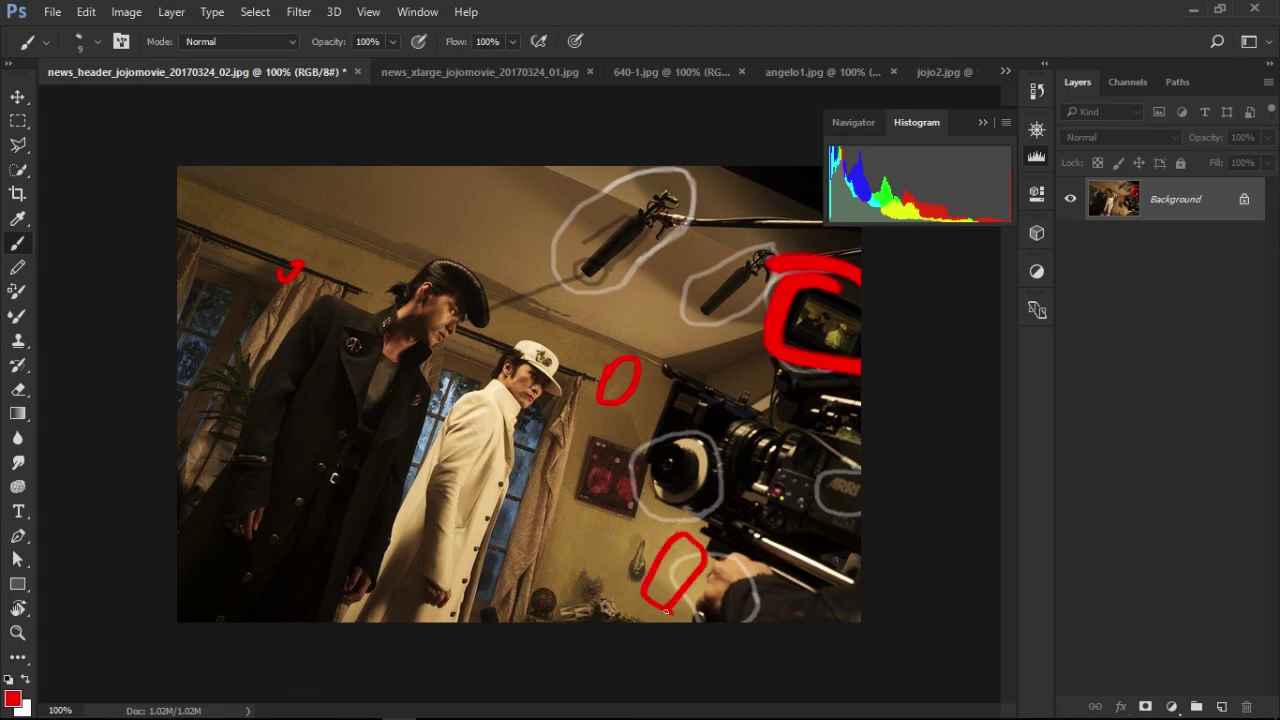
pyautogui.click(761, 76)
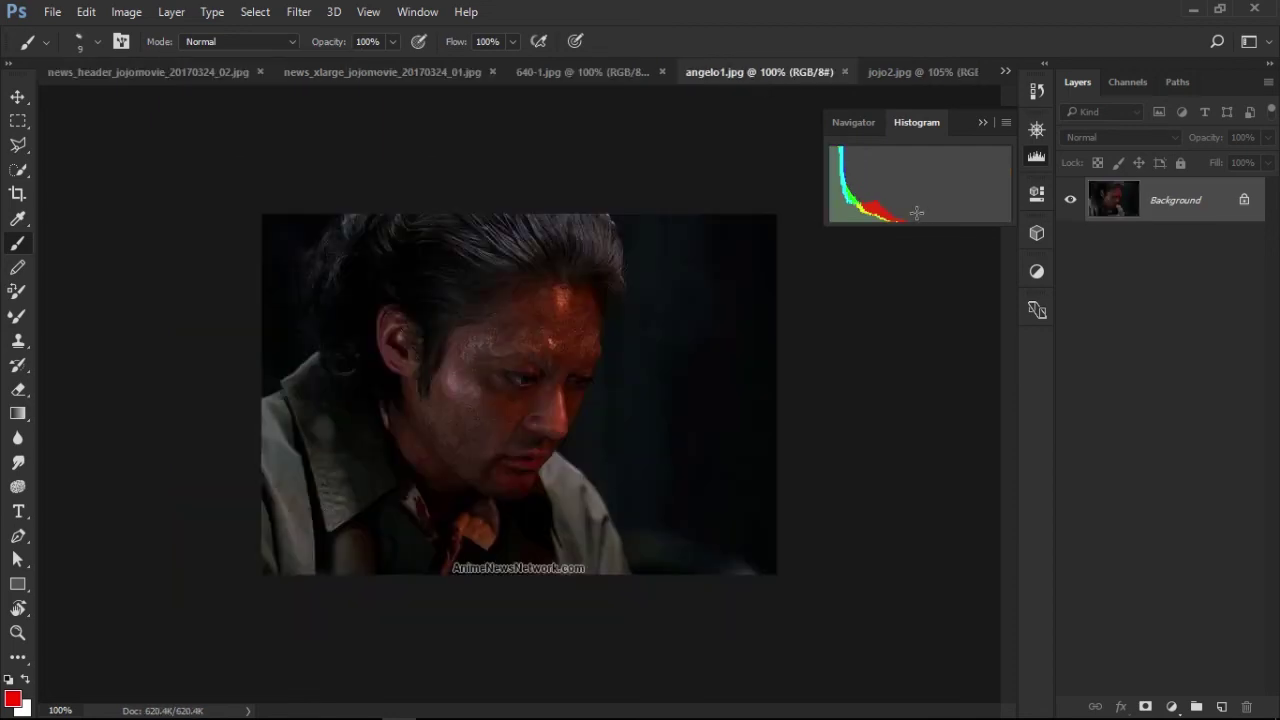
# On angelo1.jpg, loop the dark right background and the upper-left edge in red
pyautogui.click(629, 78)
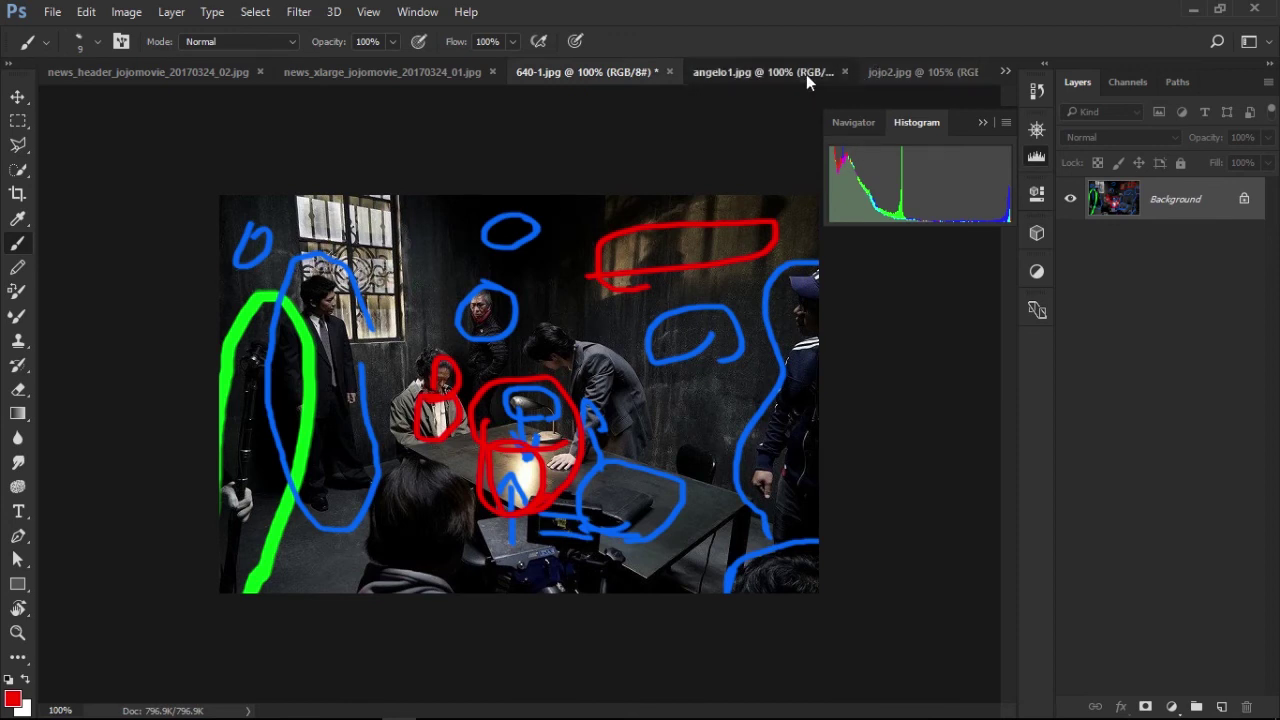
pyautogui.click(806, 74)
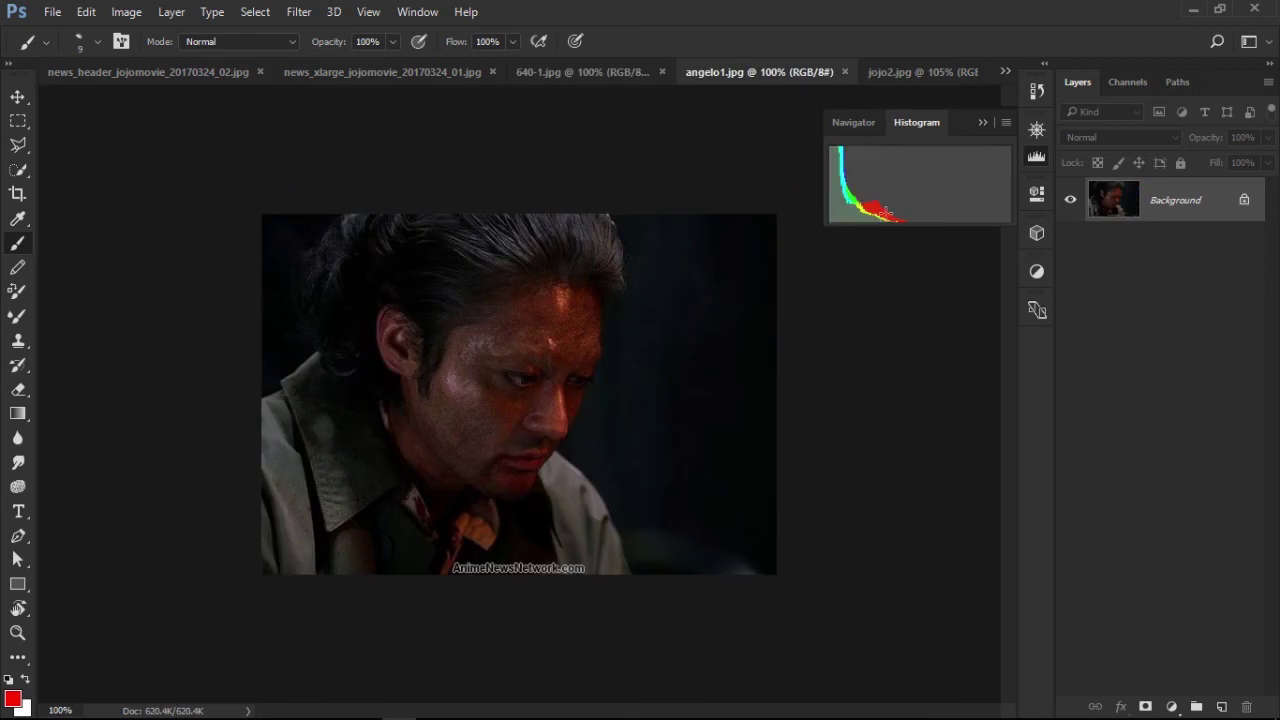
pyautogui.moveTo(904, 213); pyautogui.dragTo(1008, 213)
pyautogui.moveTo(774, 537)
pyautogui.mouseDown()
pyautogui.moveTo(737, 530)
pyautogui.moveTo(766, 468)
pyautogui.moveTo(763, 562)
pyautogui.mouseUp()
pyautogui.moveTo(731, 259)
pyautogui.mouseDown()
pyautogui.moveTo(747, 302)
pyautogui.moveTo(668, 298)
pyautogui.mouseUp()
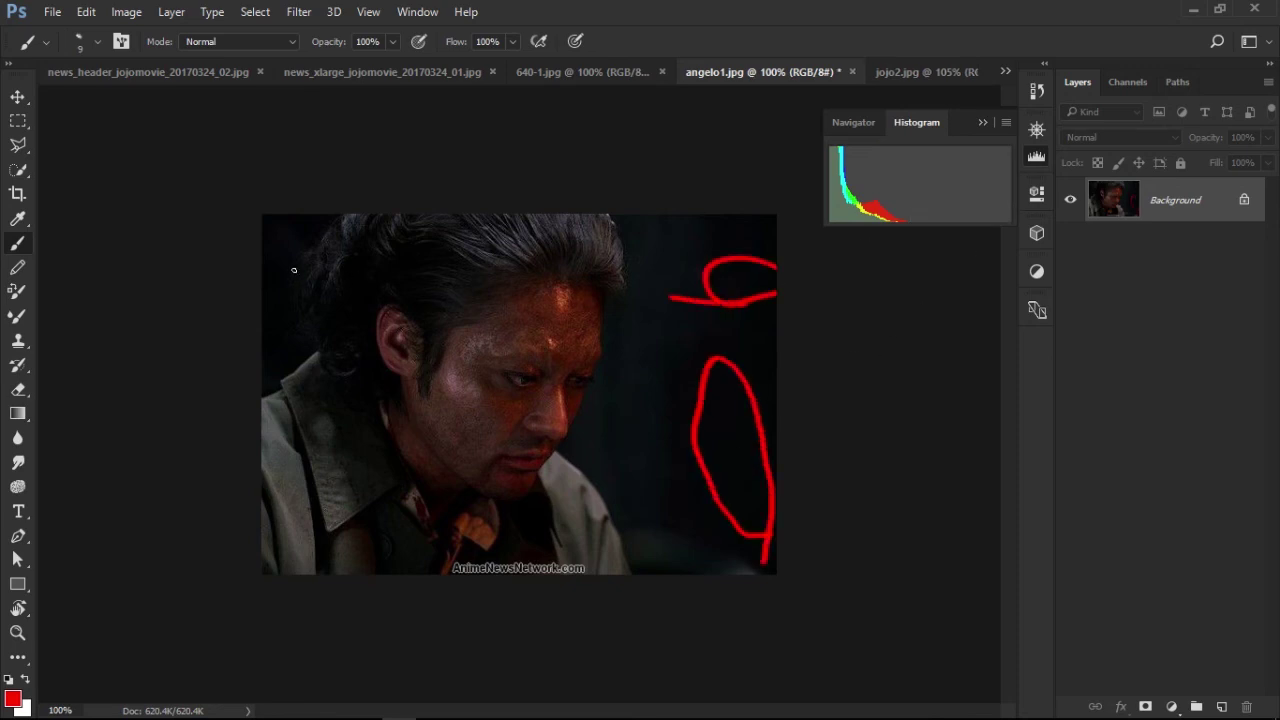
pyautogui.moveTo(268, 248); pyautogui.dragTo(304, 222)
pyautogui.moveTo(290, 318)
pyautogui.mouseDown()
pyautogui.moveTo(266, 345)
pyautogui.moveTo(292, 330)
pyautogui.mouseUp()
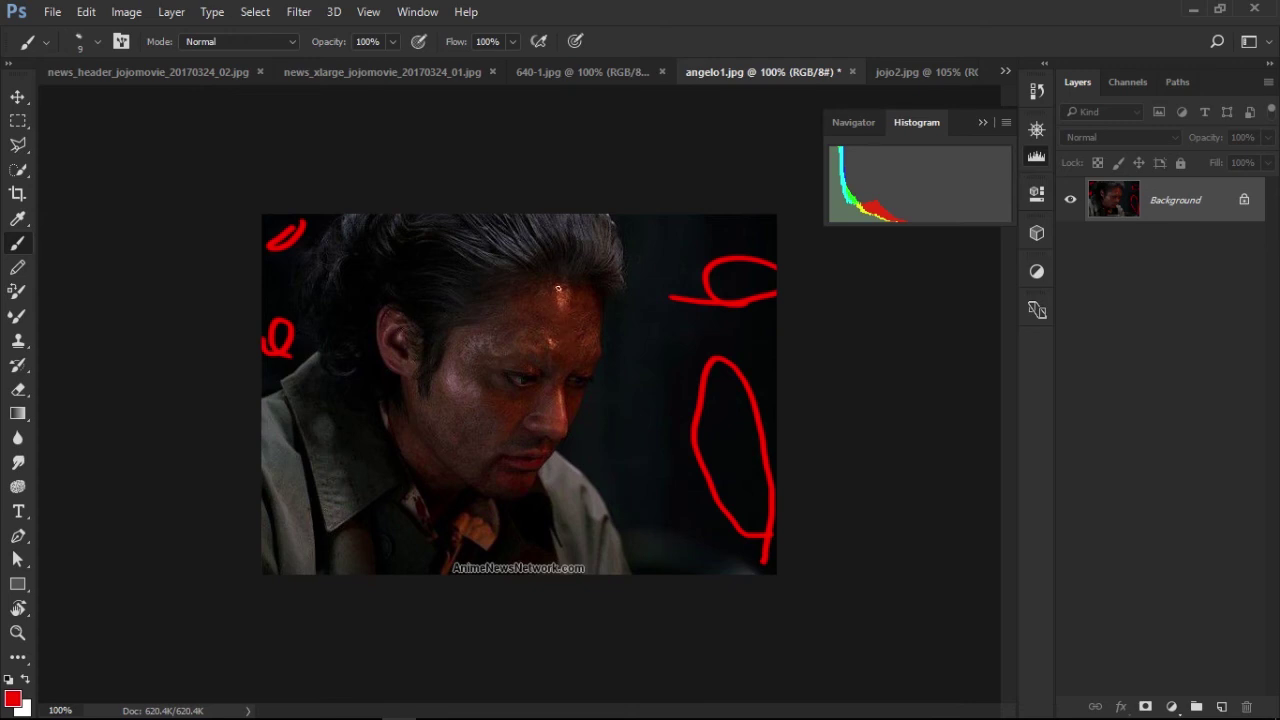
# Circle the man's face on angelo1.jpg in red, undoing the extra loop
pyautogui.click(542, 72)
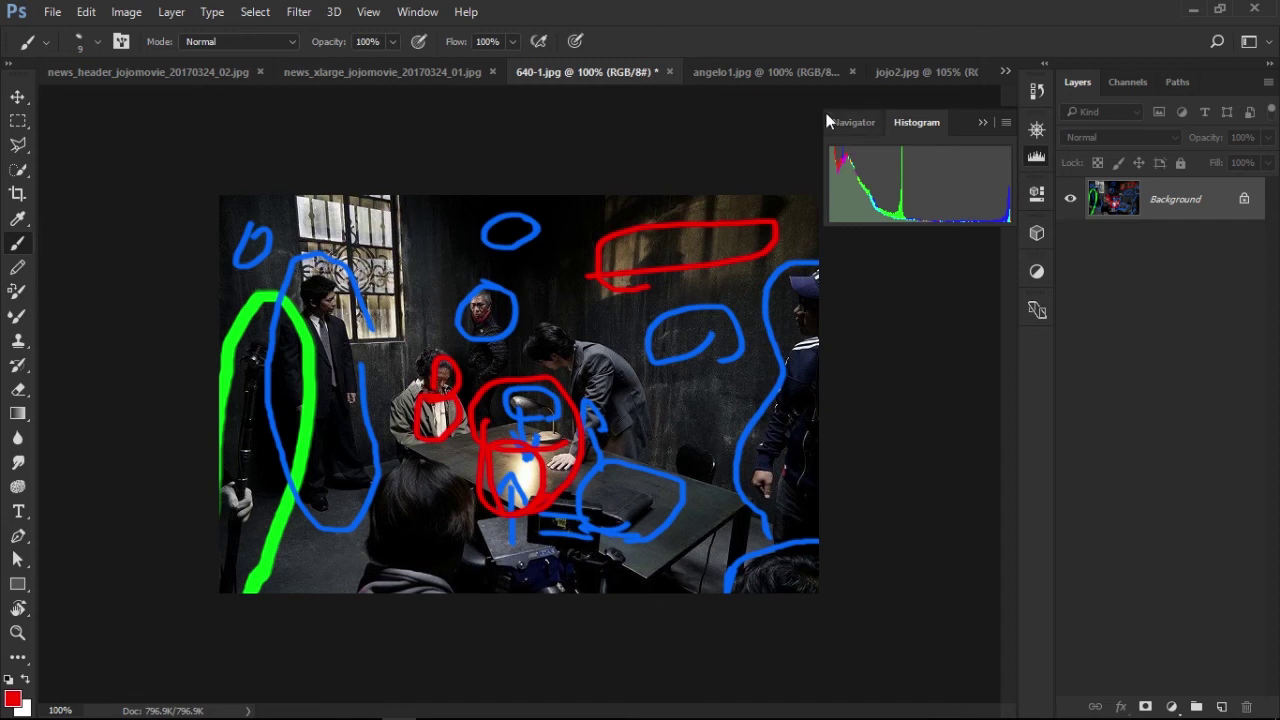
pyautogui.click(765, 72)
pyautogui.moveTo(548, 281)
pyautogui.mouseDown()
pyautogui.moveTo(508, 340)
pyautogui.moveTo(472, 490)
pyautogui.moveTo(568, 452)
pyautogui.moveTo(612, 346)
pyautogui.moveTo(588, 304)
pyautogui.moveTo(530, 282)
pyautogui.moveTo(396, 352)
pyautogui.moveTo(424, 470)
pyautogui.moveTo(490, 356)
pyautogui.moveTo(483, 313)
pyautogui.mouseUp()
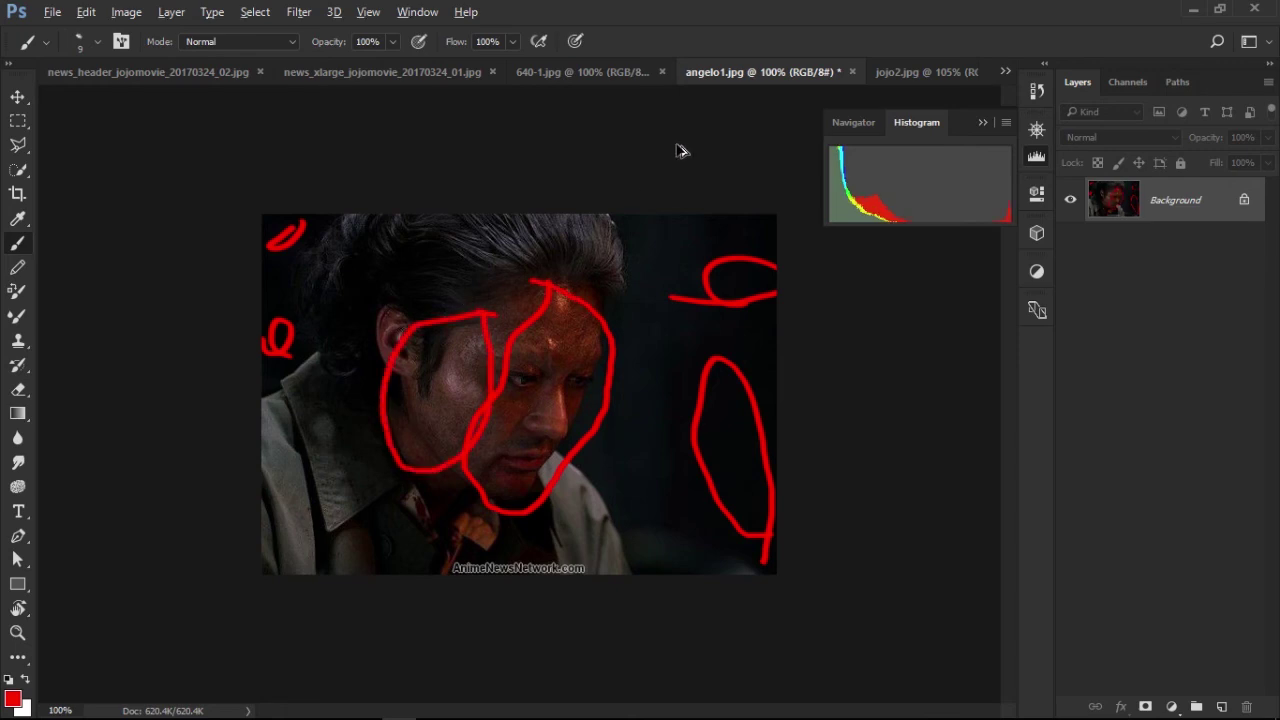
pyautogui.hotkey('ctrl', 'z')
# Draw a red line from the window to the seated man on the interrogation-room still
pyautogui.click(586, 74)
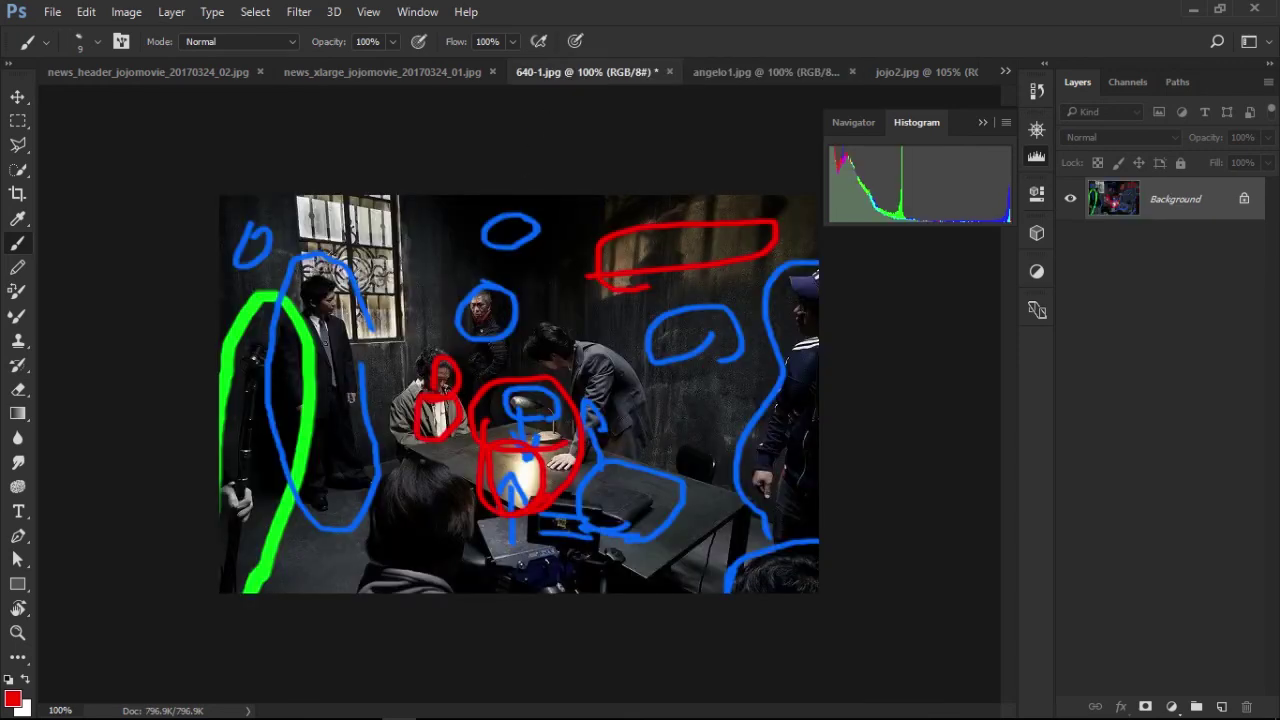
pyautogui.moveTo(374, 326)
pyautogui.mouseDown()
pyautogui.moveTo(418, 386)
pyautogui.moveTo(404, 405)
pyautogui.mouseUp()
pyautogui.click(766, 83)
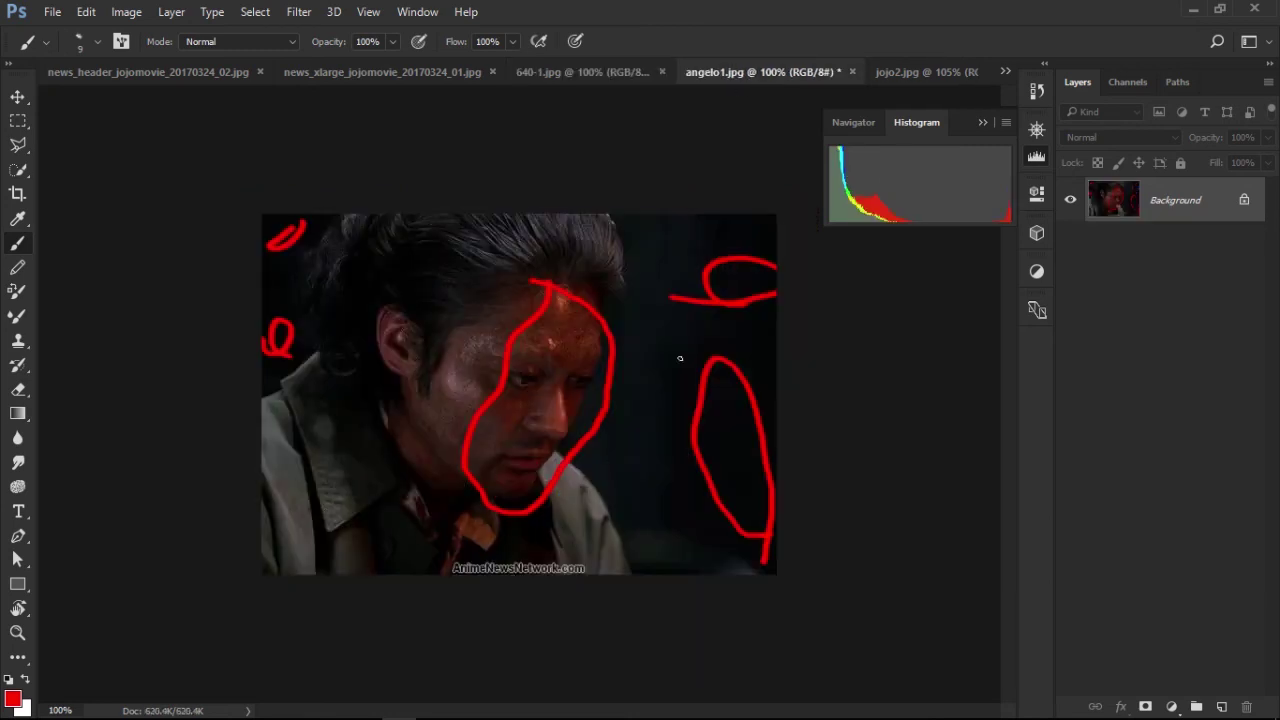
pyautogui.click(916, 75)
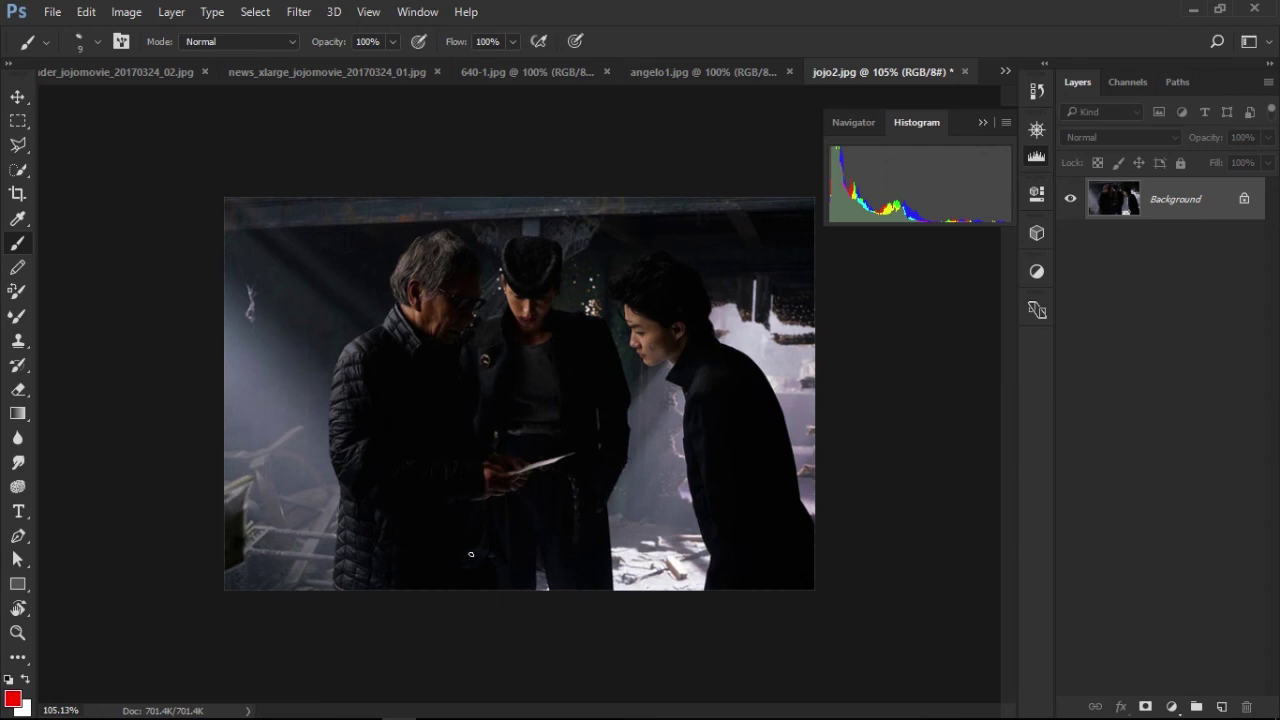
# Mark above the middle man's cap and the right man's head in red, undoing the right arrowhead
pyautogui.moveTo(583, 237); pyautogui.dragTo(552, 283)
pyautogui.moveTo(729, 243)
pyautogui.mouseDown()
pyautogui.moveTo(708, 286)
pyautogui.moveTo(727, 271)
pyautogui.mouseUp()
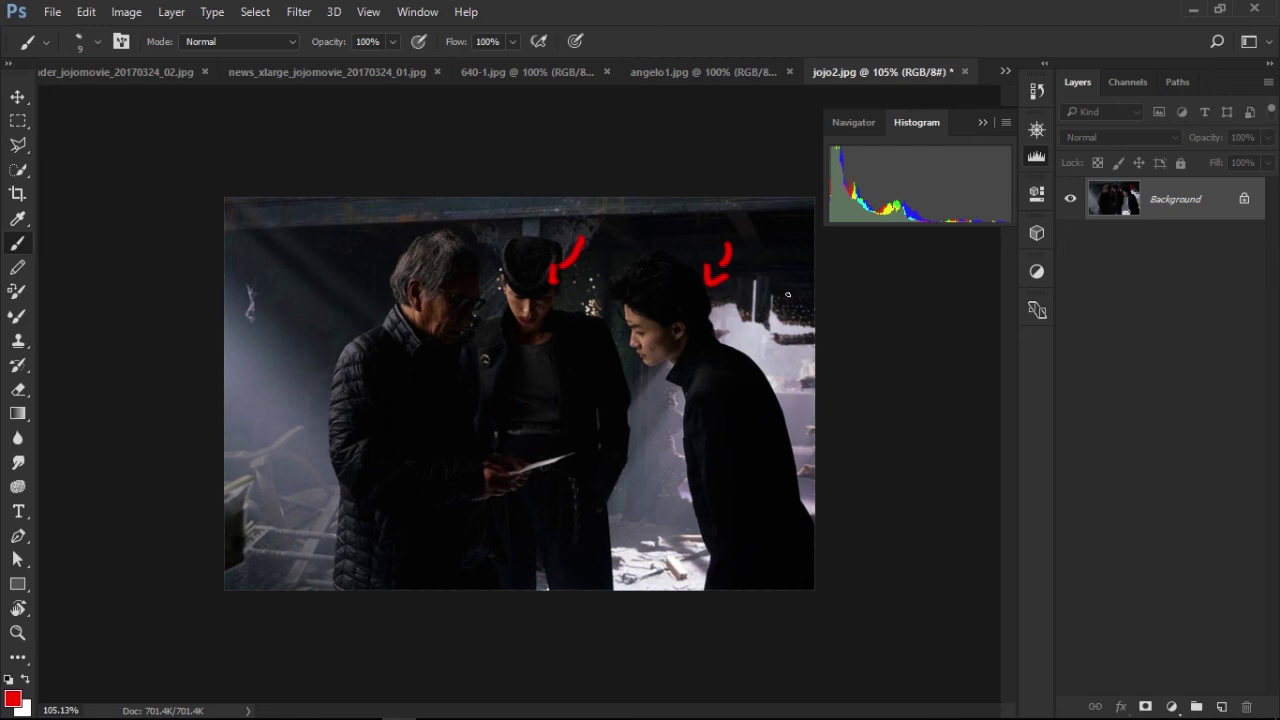
pyautogui.moveTo(793, 276)
pyautogui.mouseDown()
pyautogui.moveTo(792, 320)
pyautogui.moveTo(776, 315)
pyautogui.moveTo(779, 332)
pyautogui.moveTo(794, 324)
pyautogui.mouseUp()
pyautogui.hotkey('ctrl', 'z')
# Circle the left bright patch, the area above the cap and right-edge debris, and arrow to the middle man's torso
pyautogui.moveTo(265, 277)
pyautogui.mouseDown()
pyautogui.moveTo(238, 318)
pyautogui.moveTo(266, 290)
pyautogui.moveTo(262, 274)
pyautogui.mouseUp()
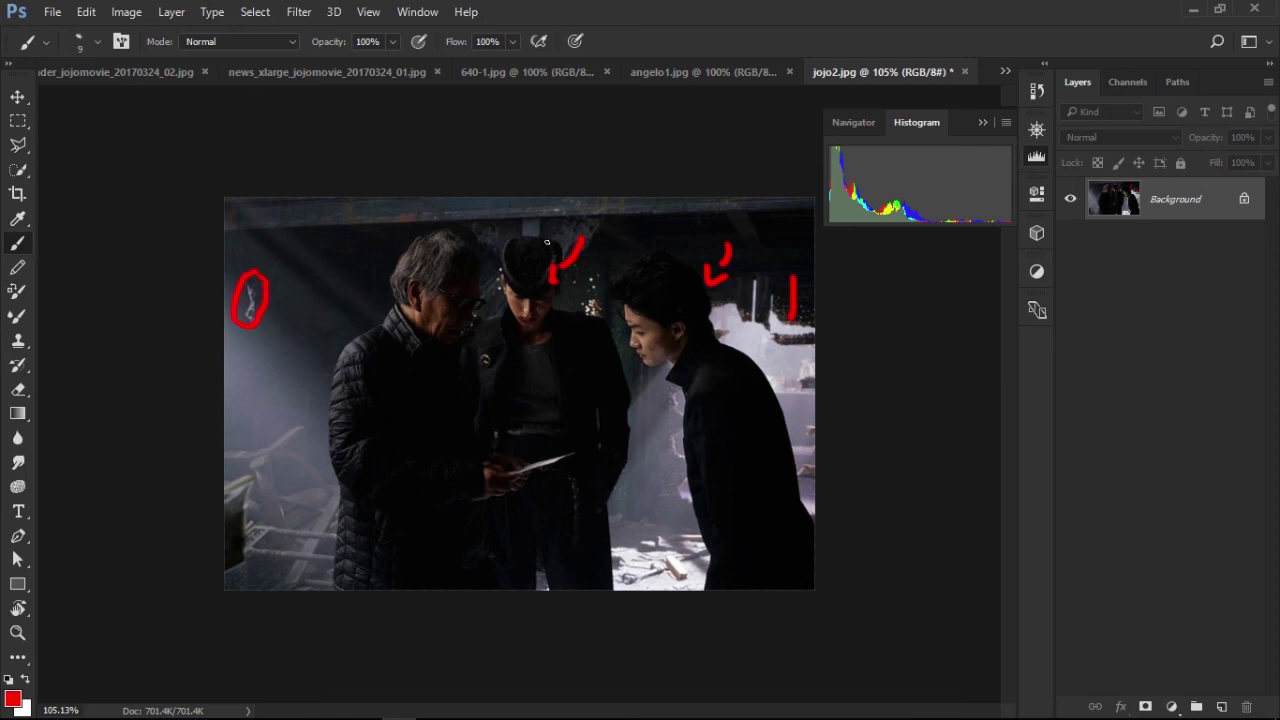
pyautogui.moveTo(599, 223)
pyautogui.mouseDown()
pyautogui.moveTo(540, 238)
pyautogui.moveTo(600, 232)
pyautogui.mouseUp()
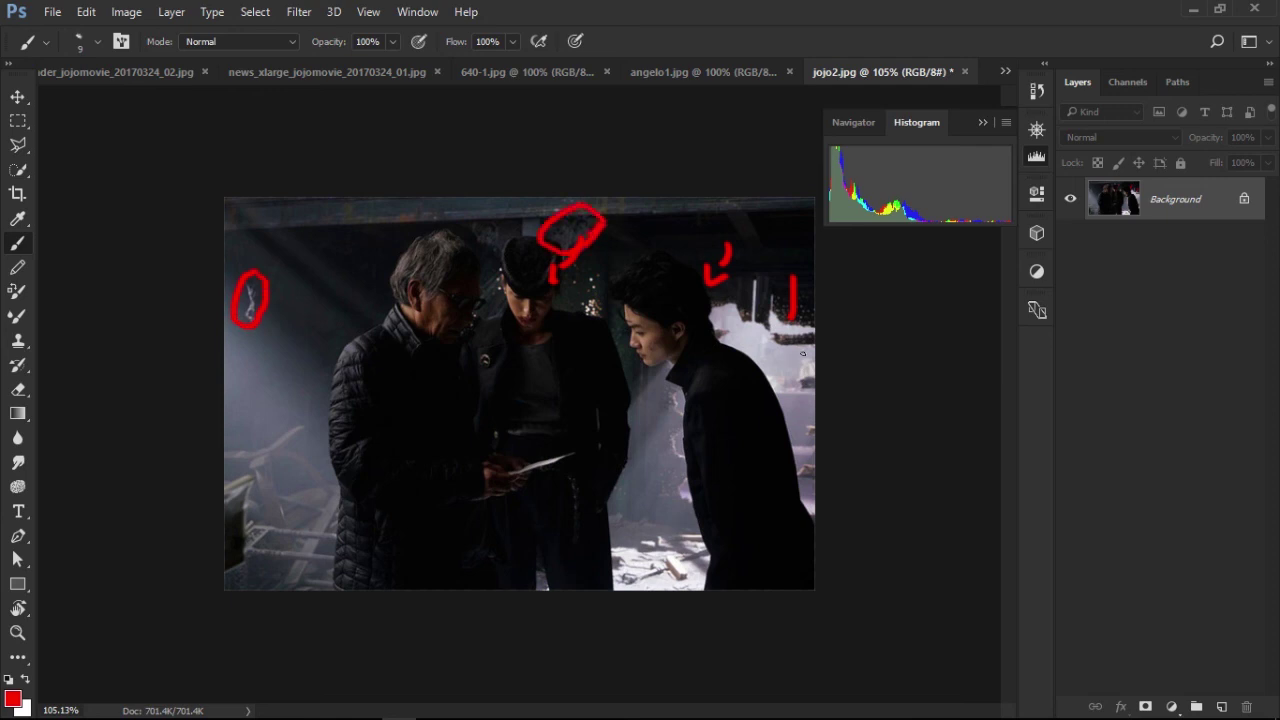
pyautogui.moveTo(802, 353)
pyautogui.mouseDown()
pyautogui.moveTo(778, 352)
pyautogui.moveTo(762, 332)
pyautogui.moveTo(815, 326)
pyautogui.mouseUp()
pyautogui.moveTo(812, 372)
pyautogui.mouseDown()
pyautogui.moveTo(795, 381)
pyautogui.moveTo(808, 393)
pyautogui.moveTo(795, 430)
pyautogui.moveTo(812, 440)
pyautogui.mouseUp()
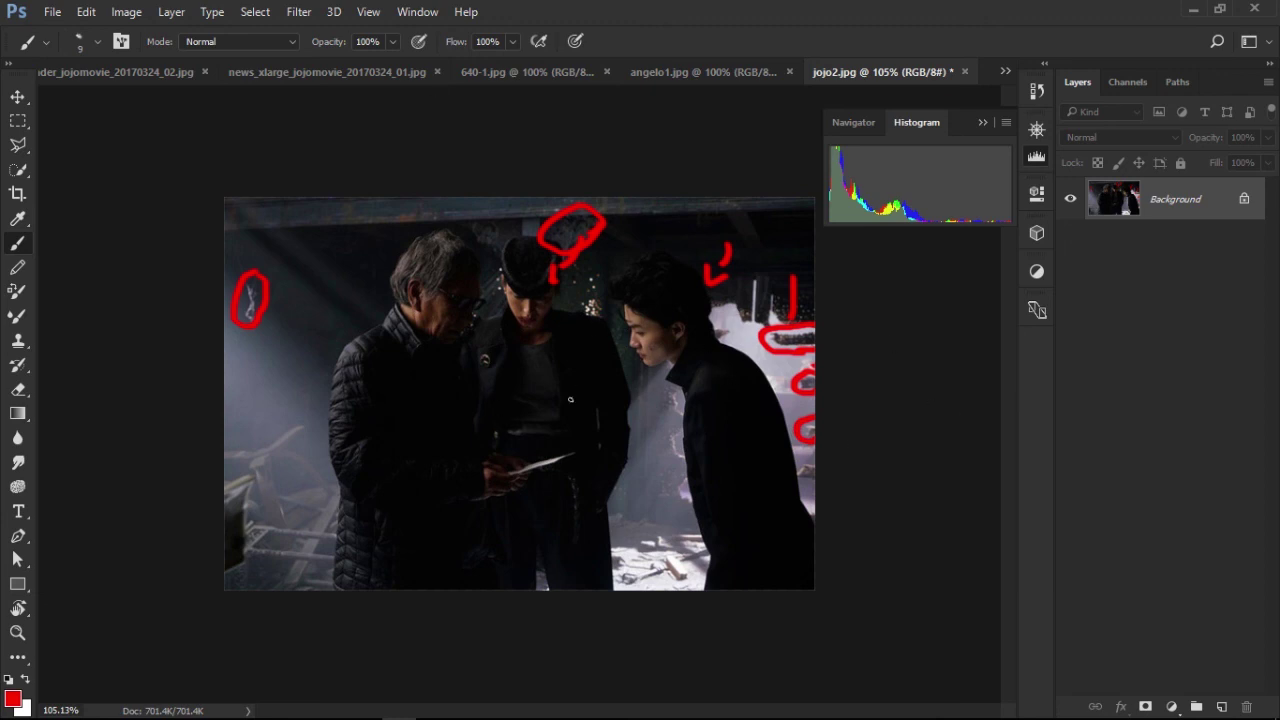
pyautogui.moveTo(631, 368)
pyautogui.mouseDown()
pyautogui.moveTo(568, 428)
pyautogui.moveTo(602, 428)
pyautogui.mouseUp()
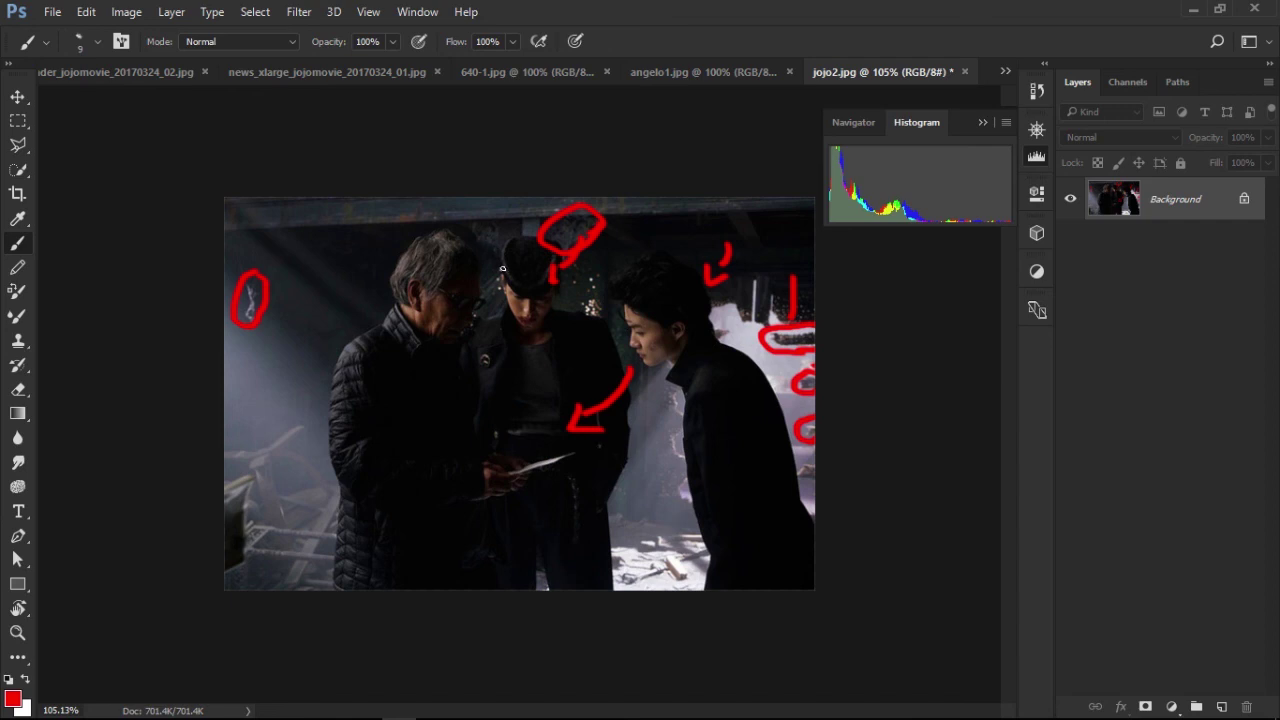
pyautogui.click(1004, 72)
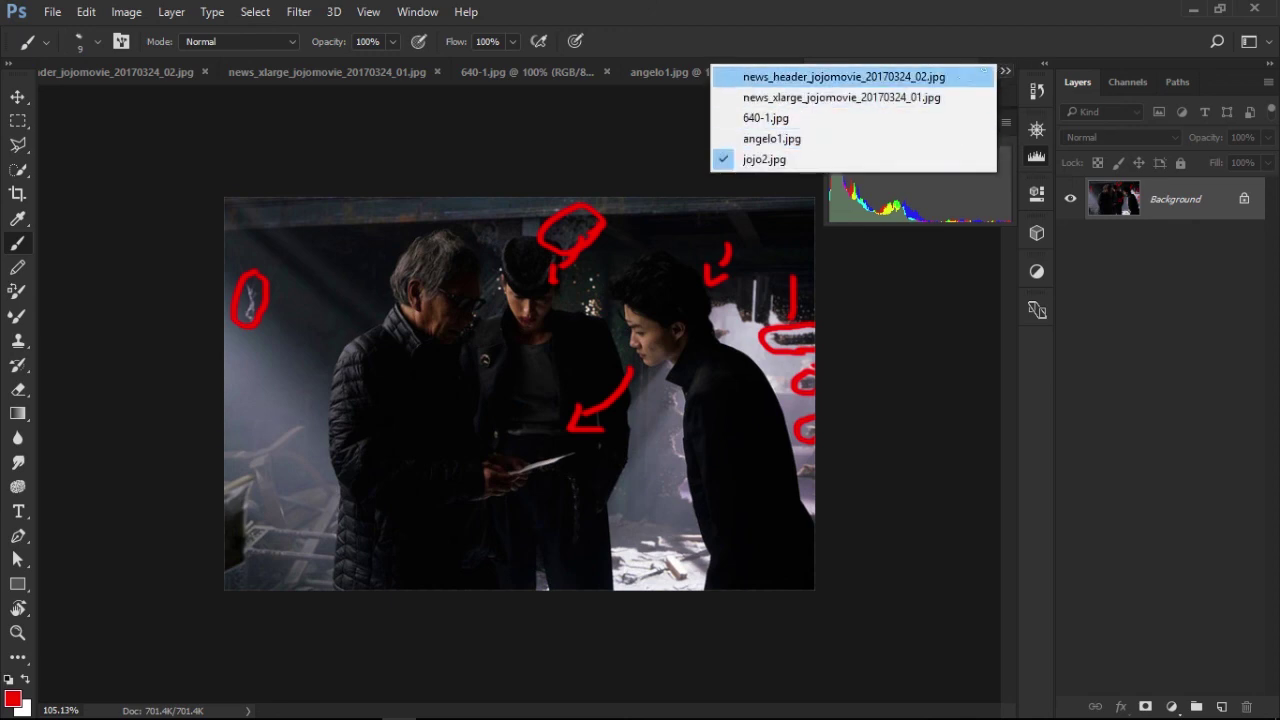
pyautogui.click(550, 237)
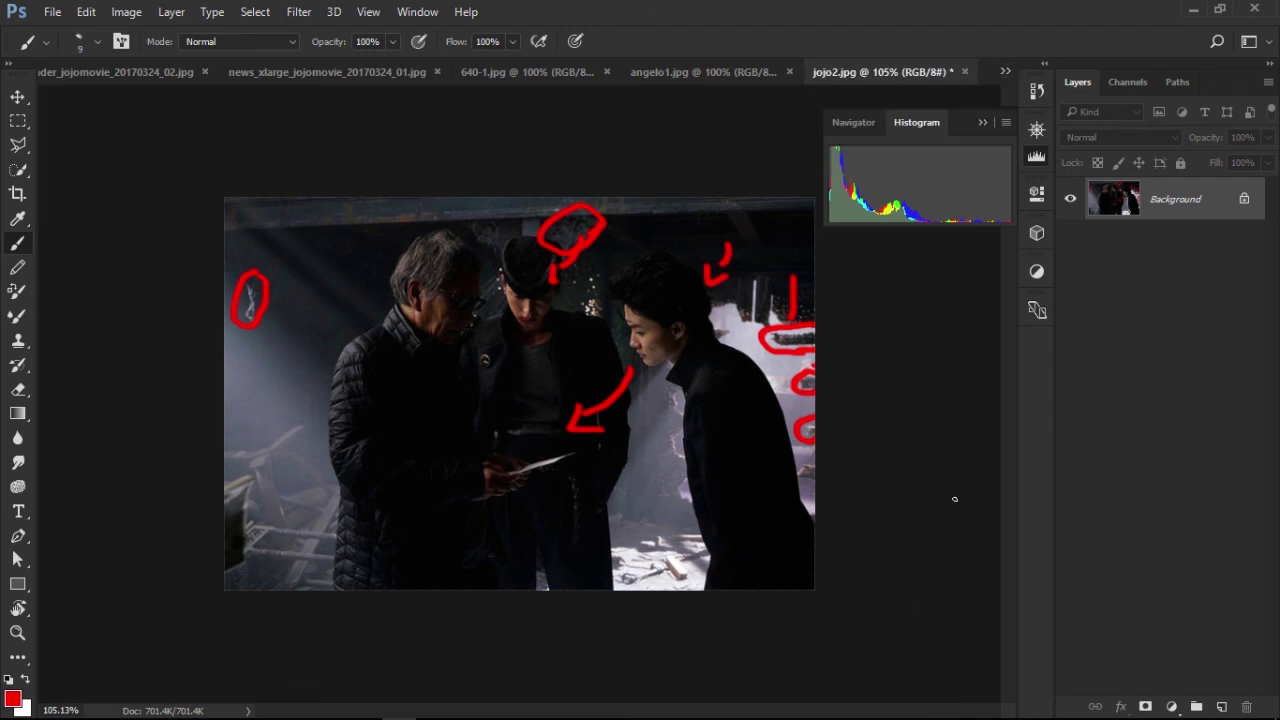